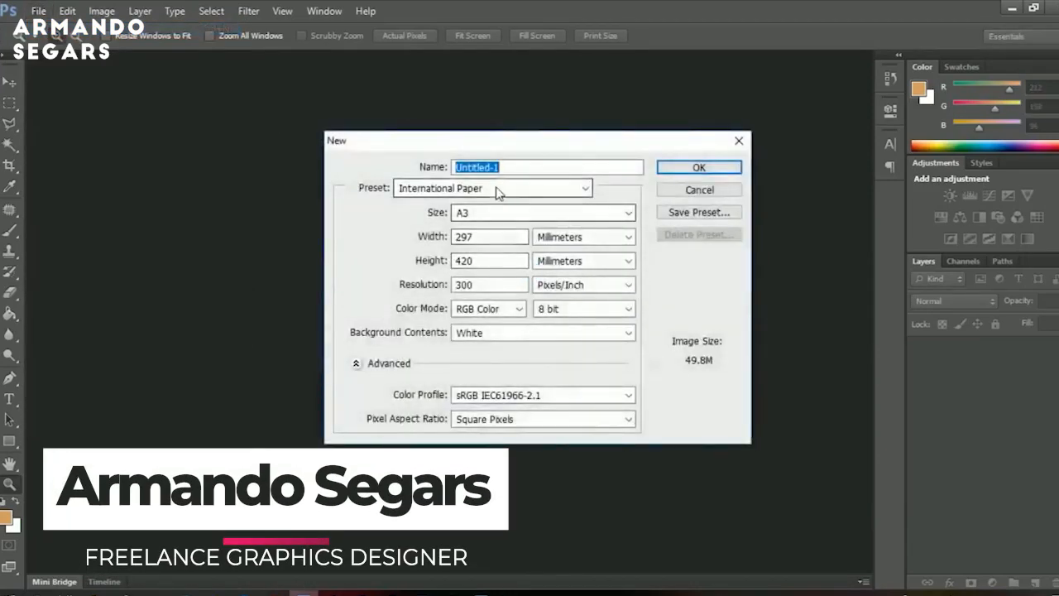
Create a new 3.5 × 2 inch document at 300 pixels/inch, with units in inches.
click(539, 237)
click(550, 264)
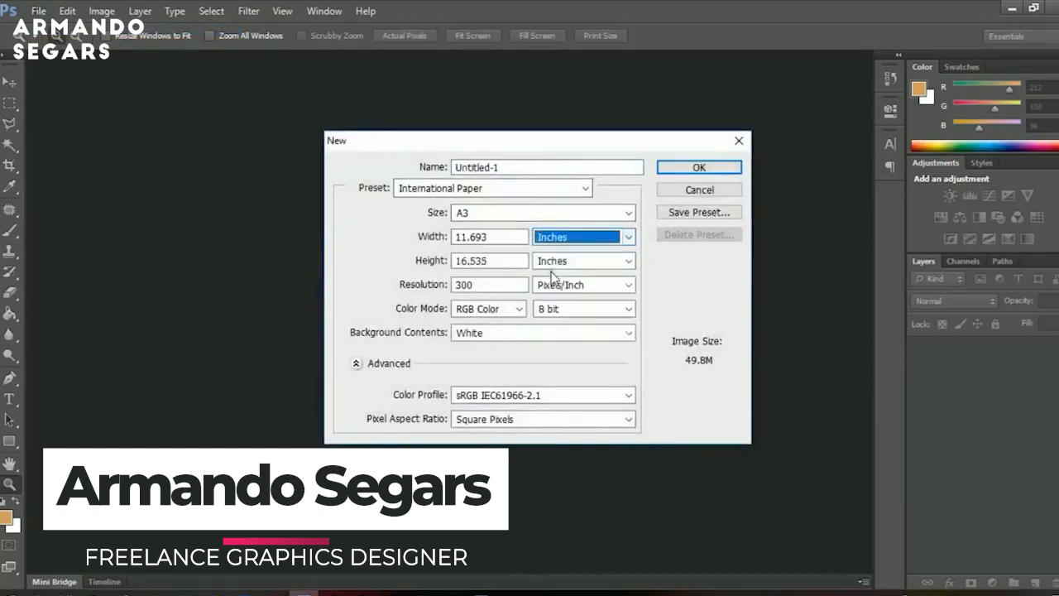
key(shift+Tab)
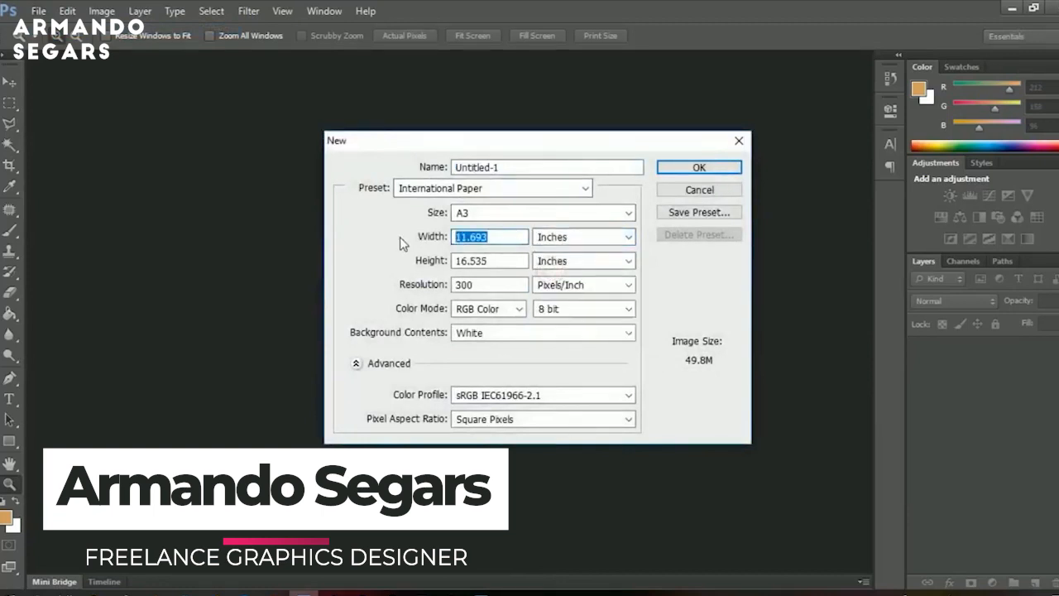
text(3.5)
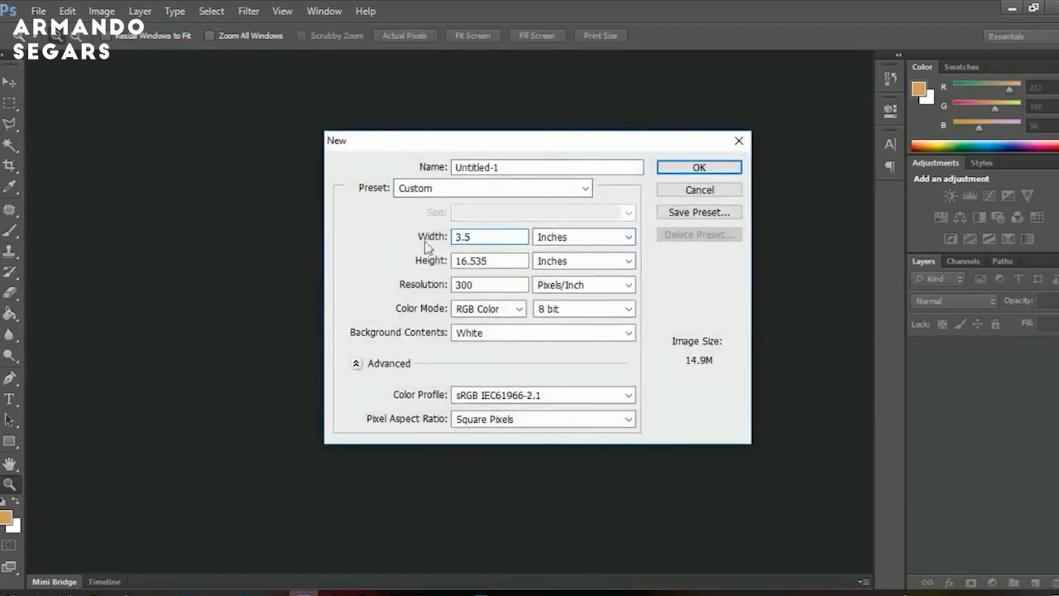
key(Tab)
key(Tab)
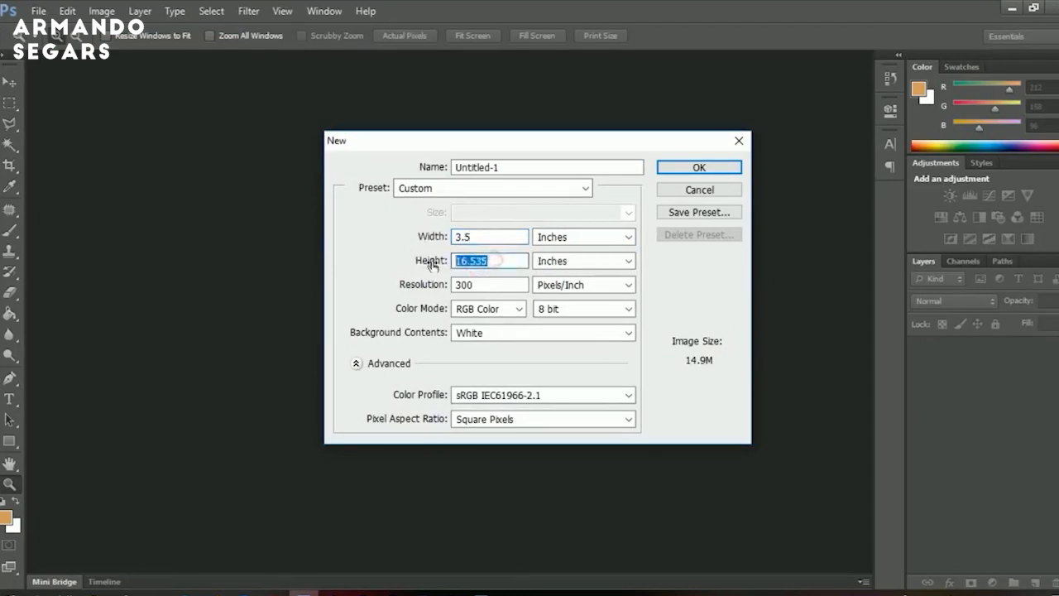
text(2)
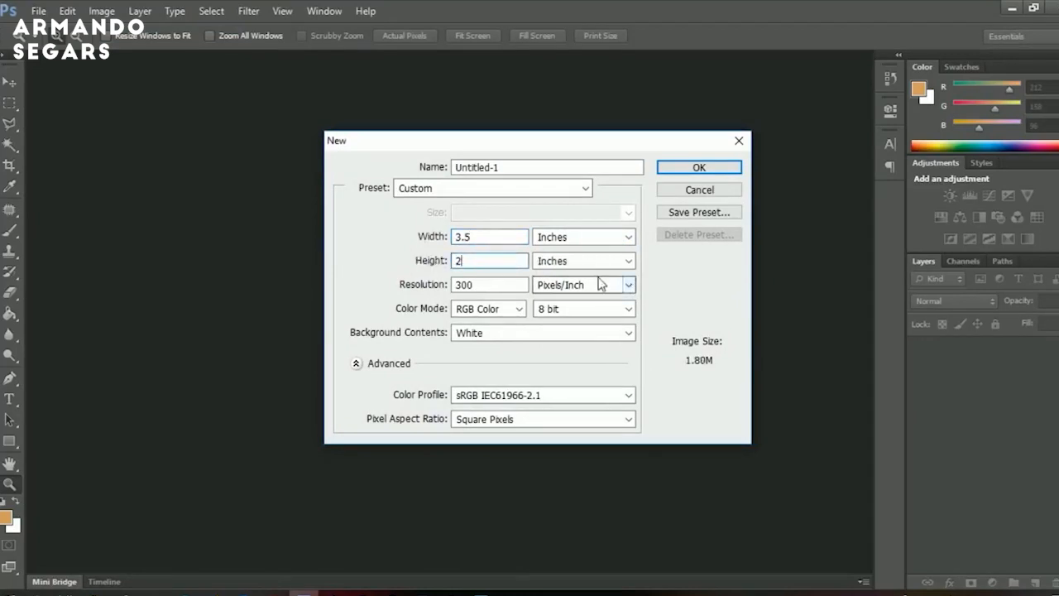
click(678, 170)
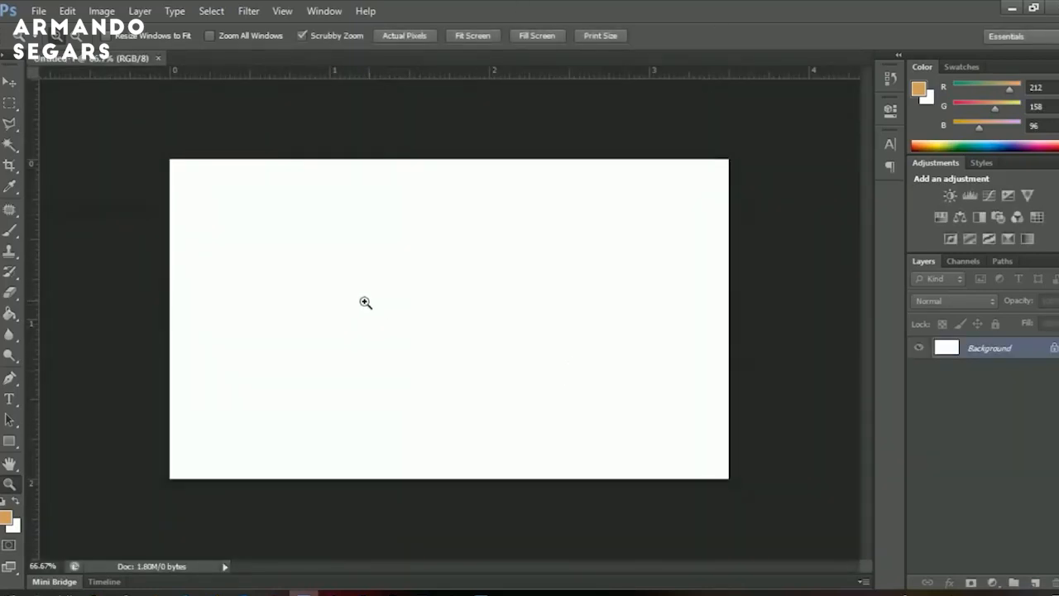
click(1013, 7)
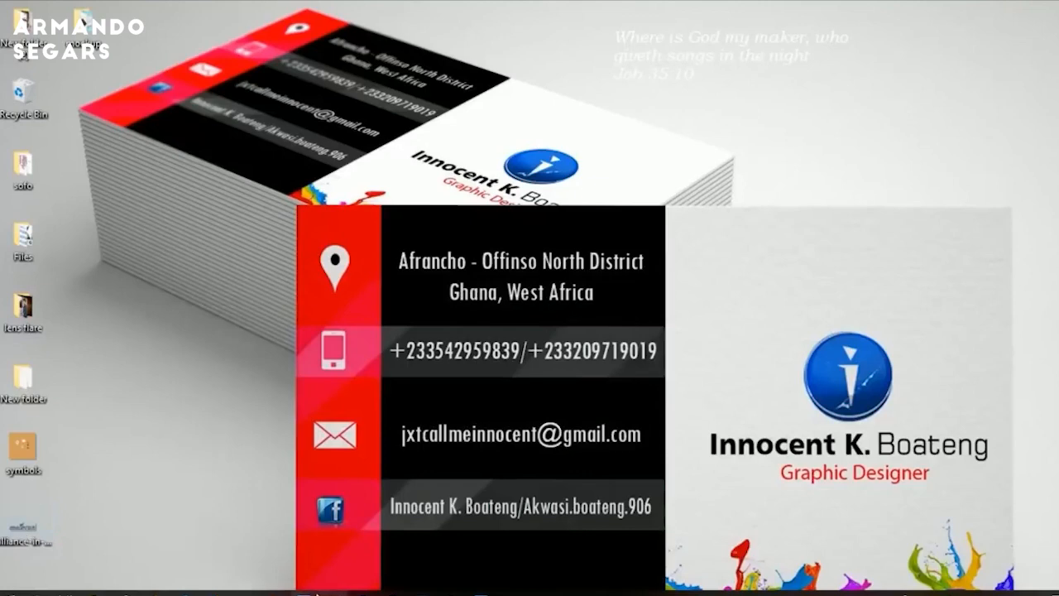
click(303, 592)
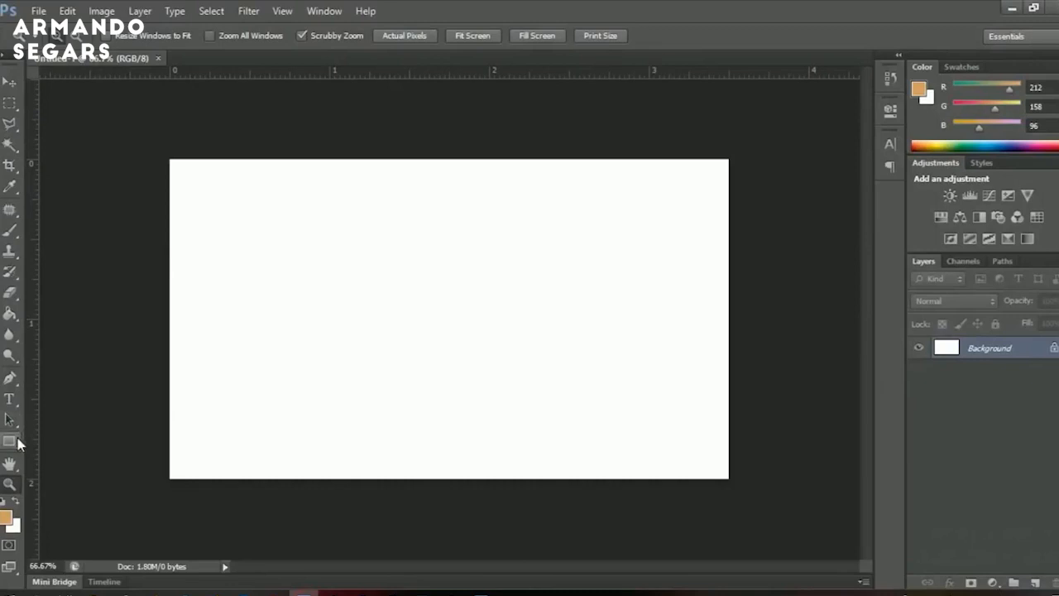
click(10, 441)
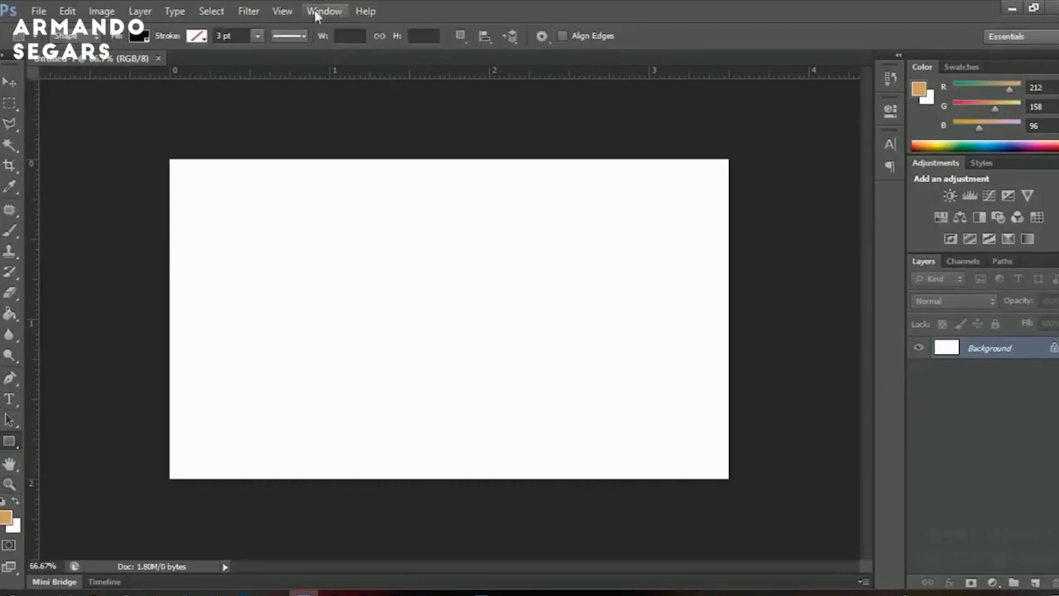
Draw a black rectangle over the card's left half, then minimize Photoshop to reach the logo file.
drag(142, 141, 483, 495)
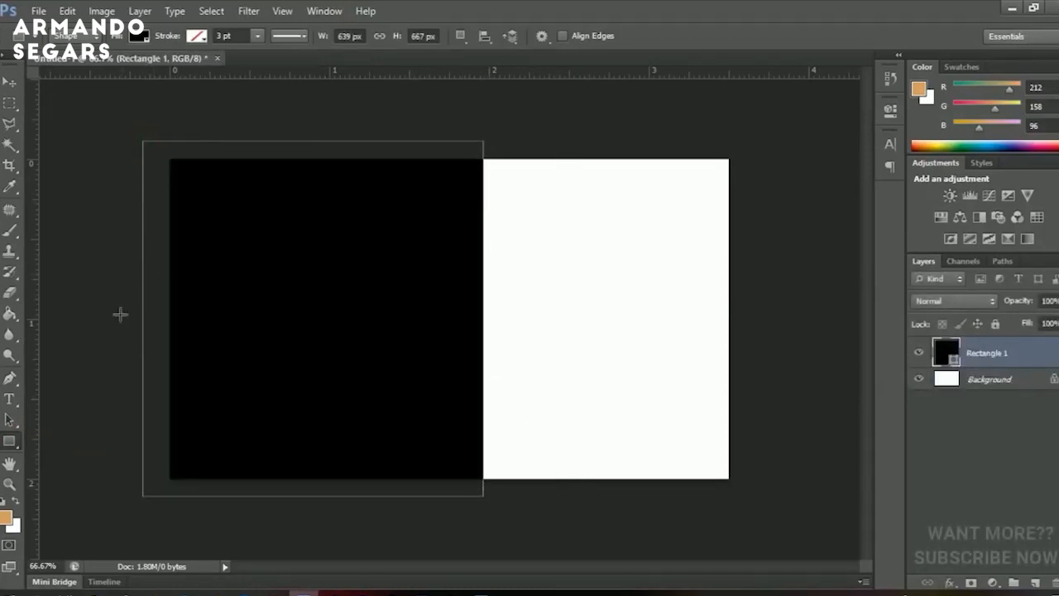
key(v)
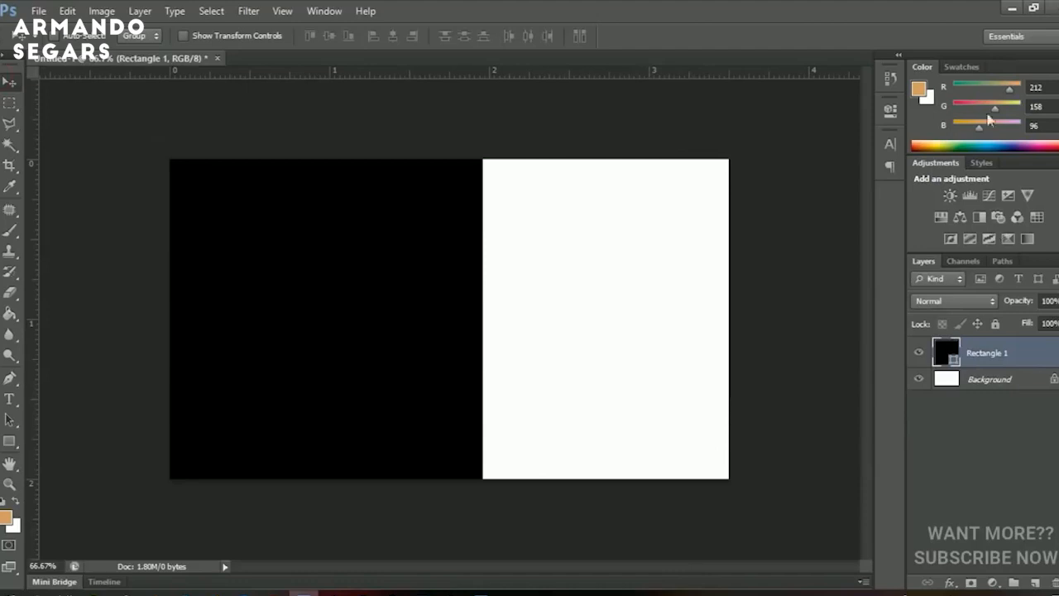
click(1004, 4)
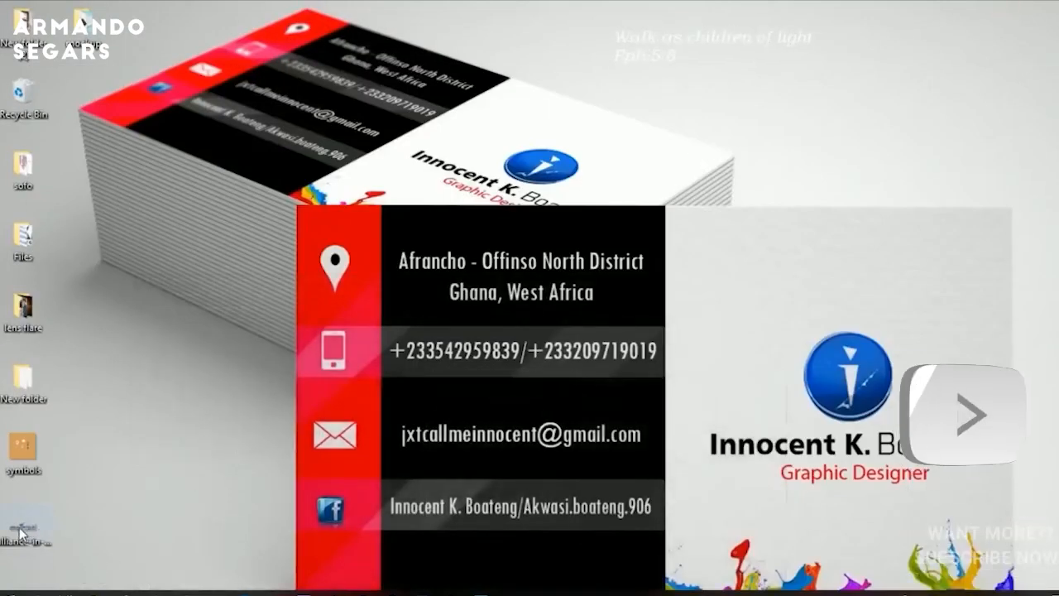
Place the logo file on the card, scale it down, and position it on the white right half.
drag(28, 528, 596, 327)
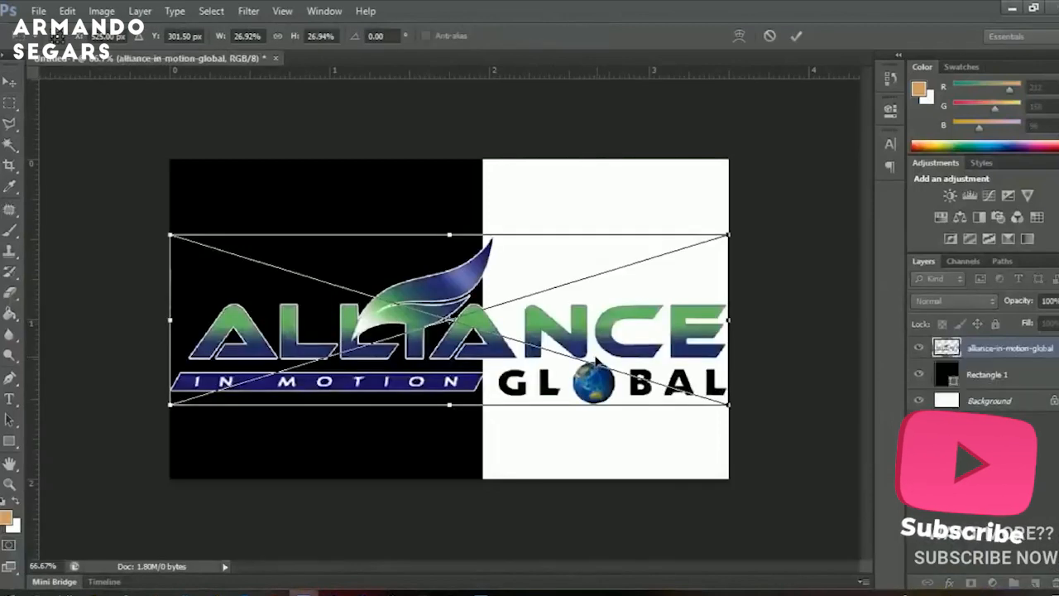
drag(728, 236, 574, 292)
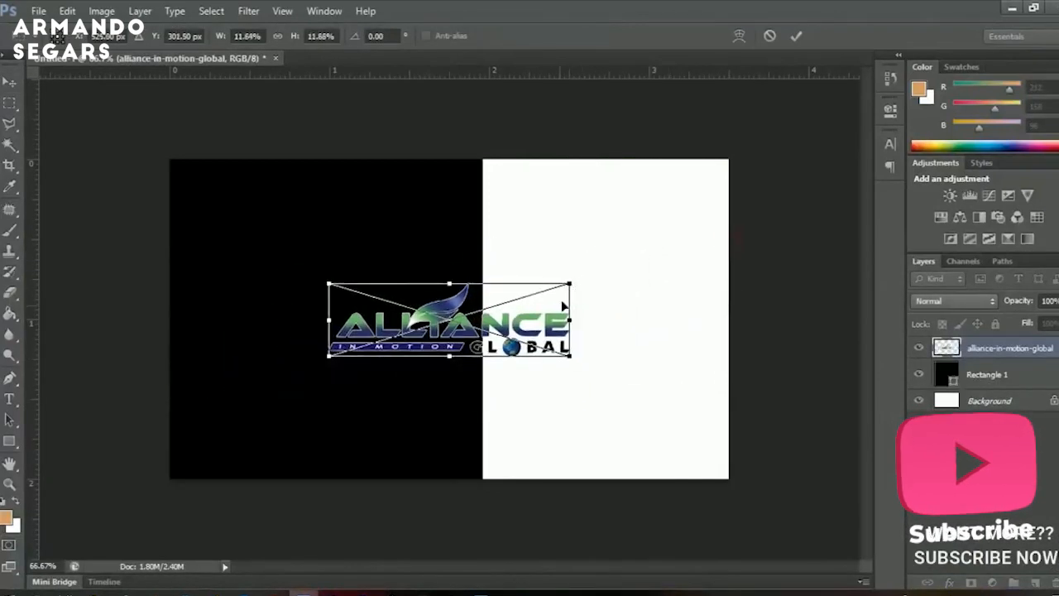
double_click(551, 310)
drag(399, 333, 555, 332)
key(ctrl+t)
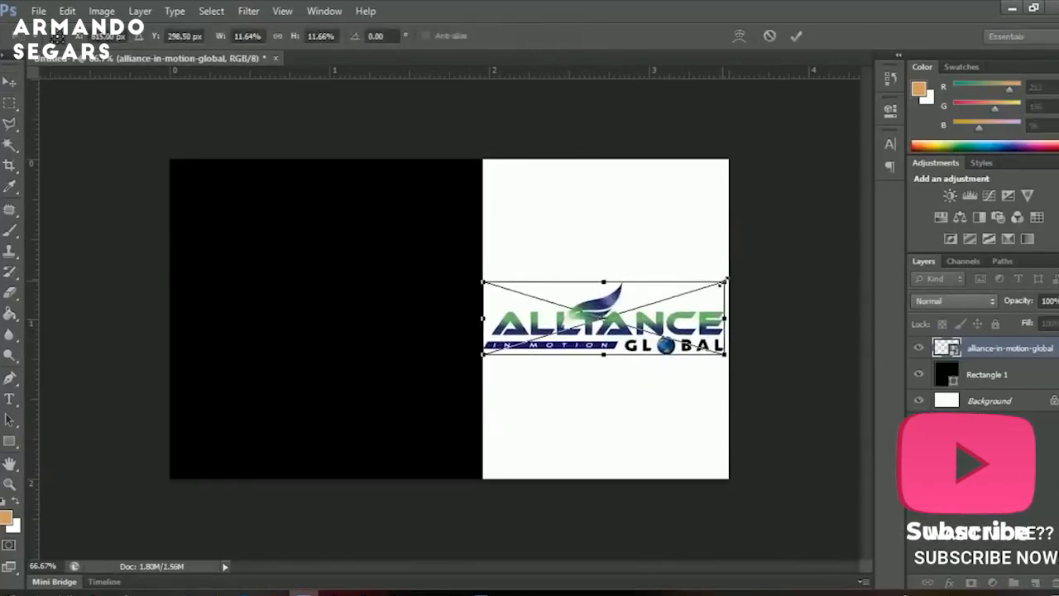
drag(725, 281, 705, 288)
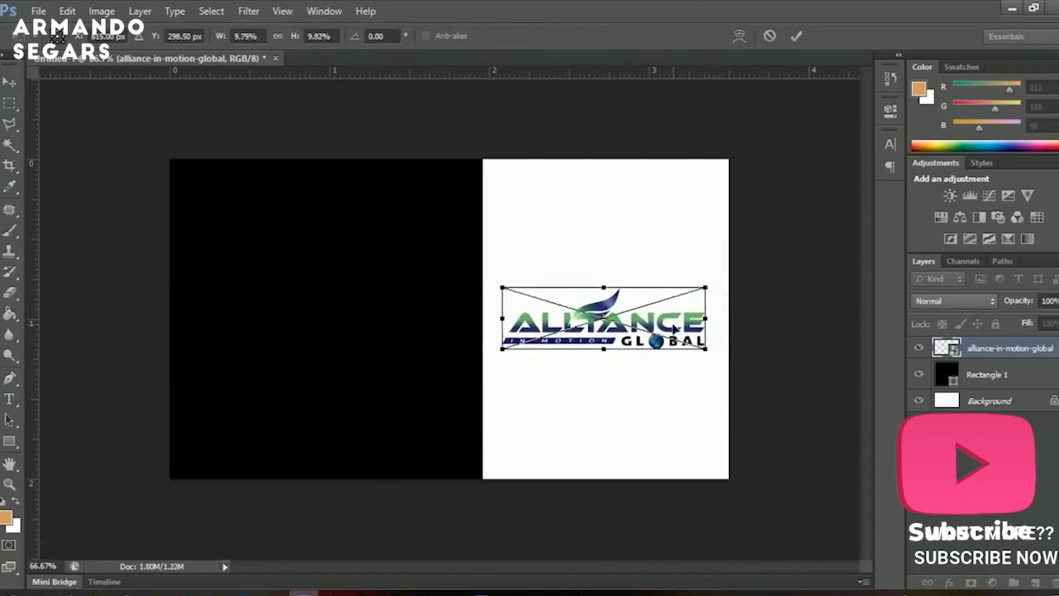
key(Return)
drag(638, 331, 630, 347)
key(Left)
key(Left)
key(Left)
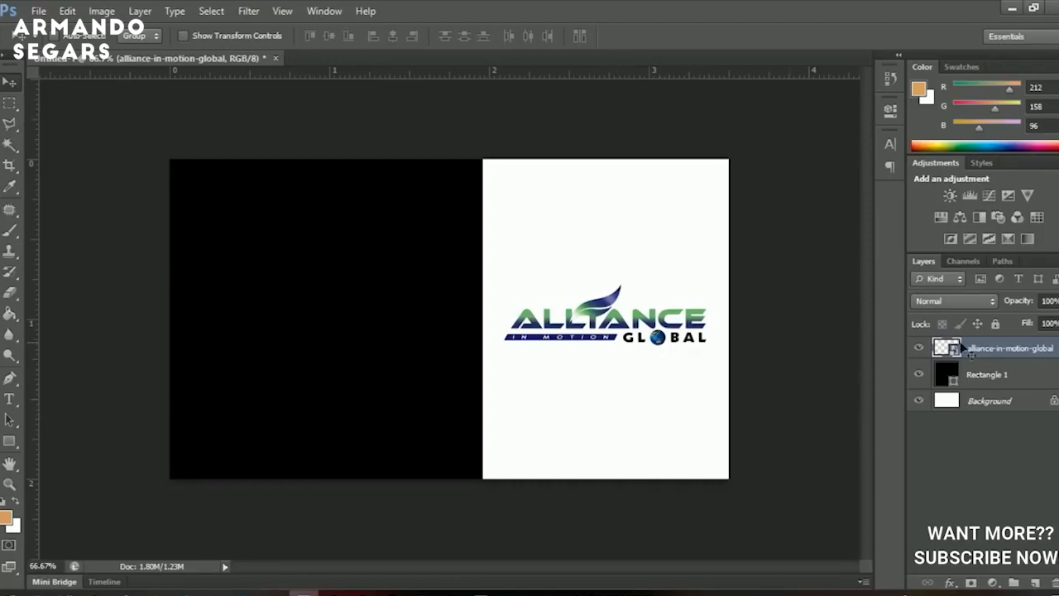
Recolour Rectangle 1 to a dark navy based on the logo's blue bar.
click(937, 377)
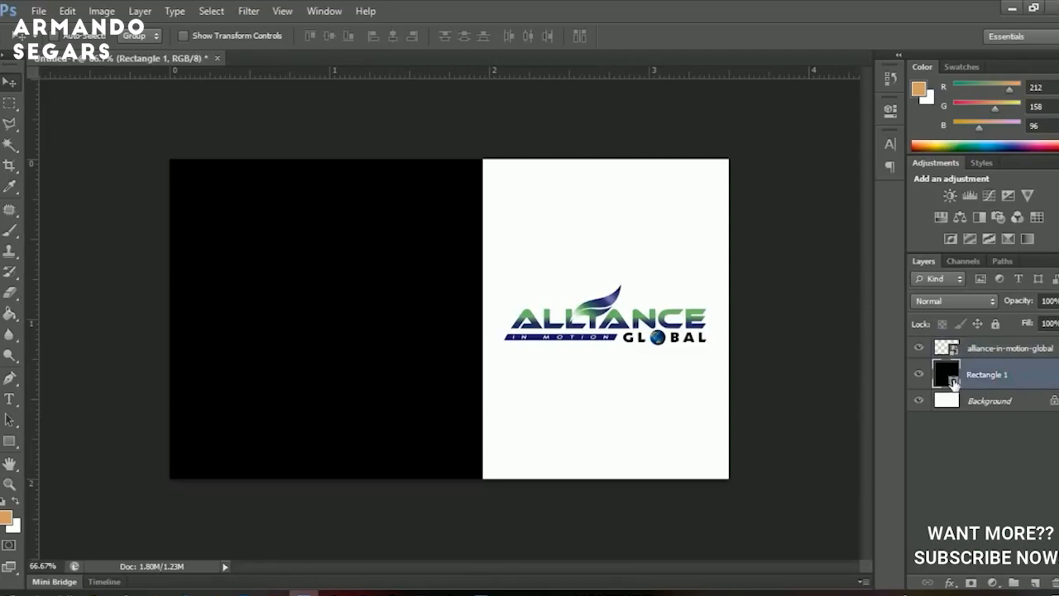
double_click(953, 381)
drag(717, 424, 879, 391)
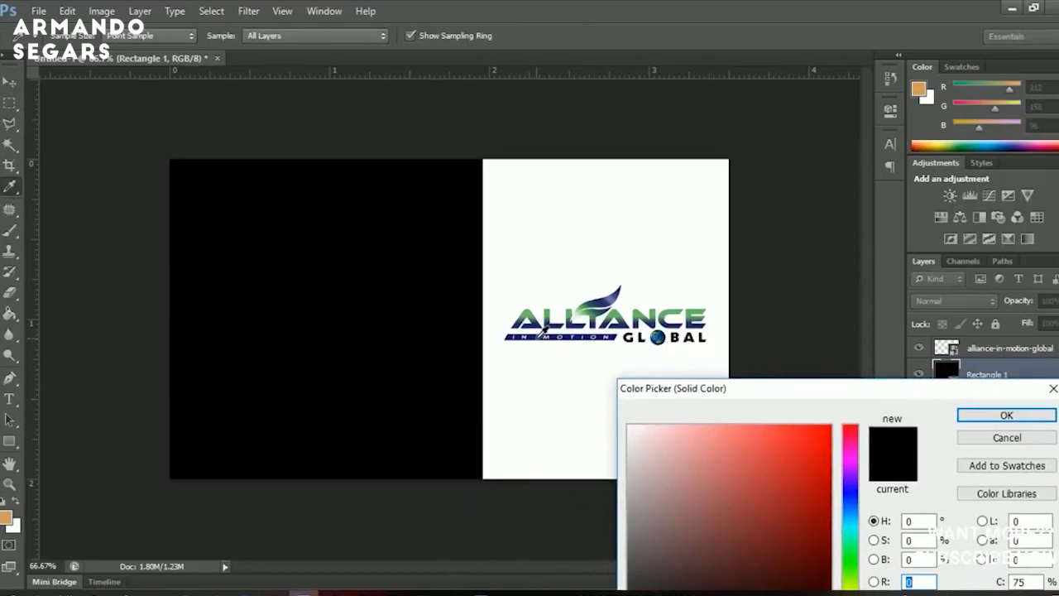
click(534, 336)
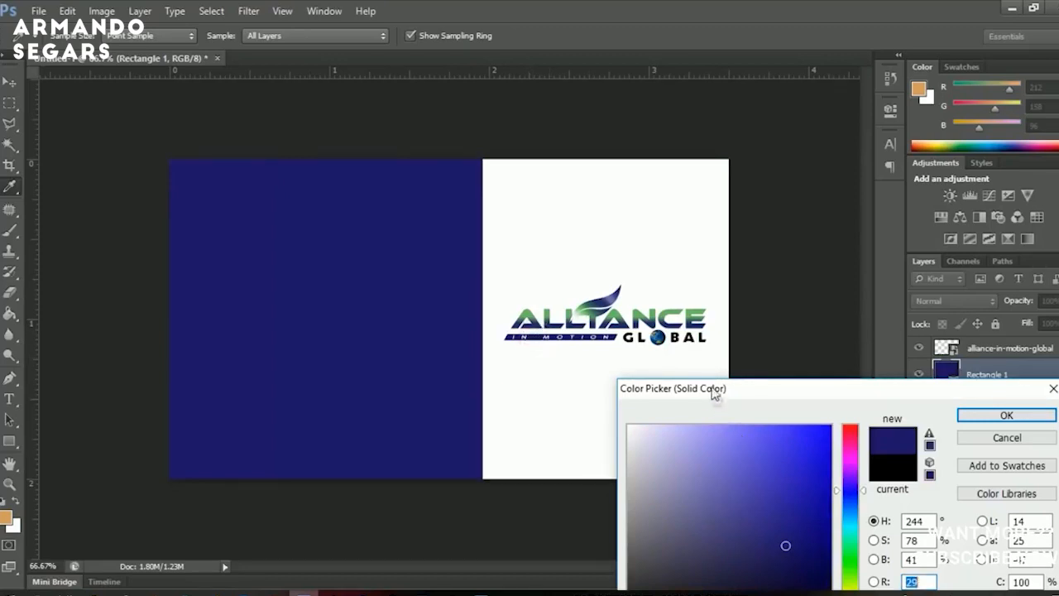
drag(714, 395, 708, 374)
click(787, 531)
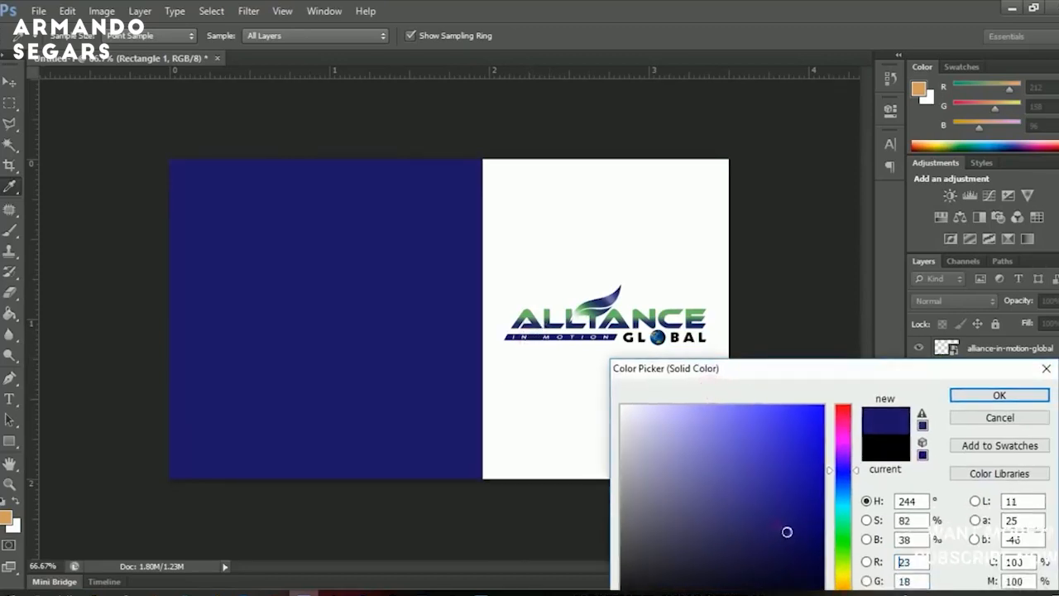
drag(789, 532, 804, 544)
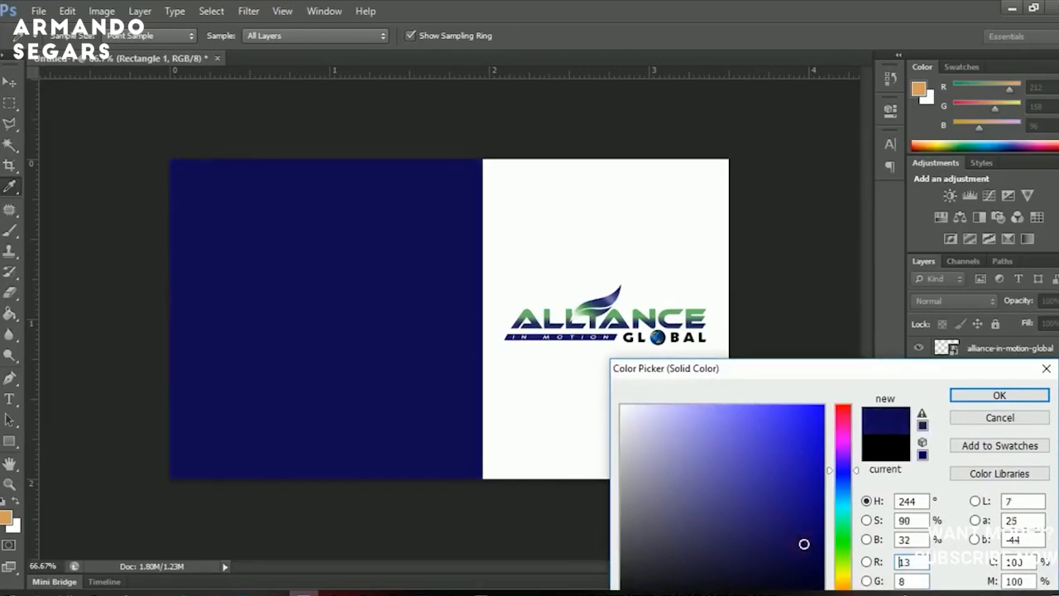
click(1003, 395)
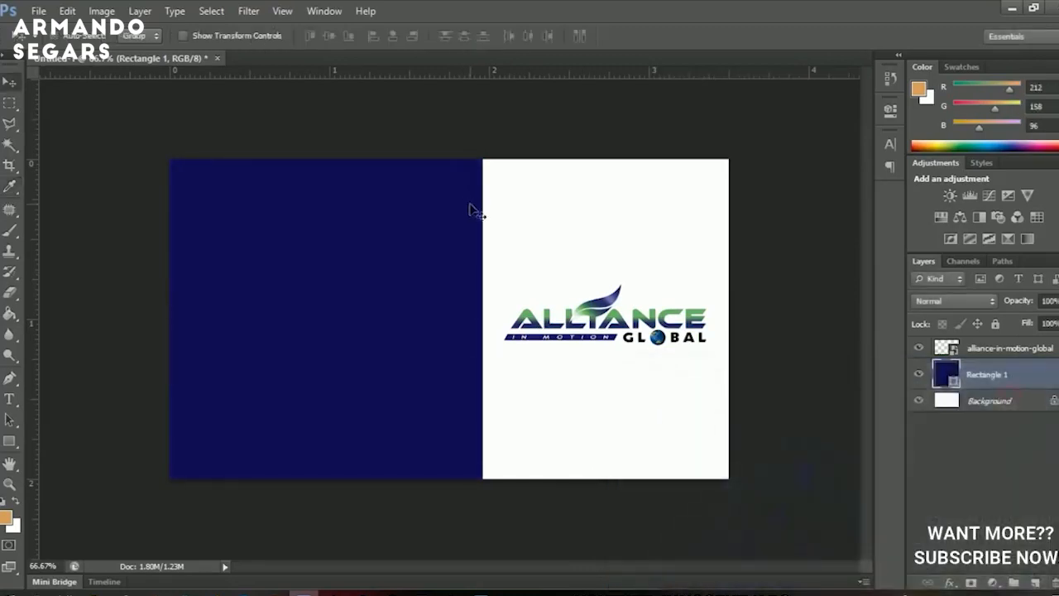
Nudge the navy rectangle and the logo a few pixels left.
key(Left)
key(Left)
key(Left)
key(Left)
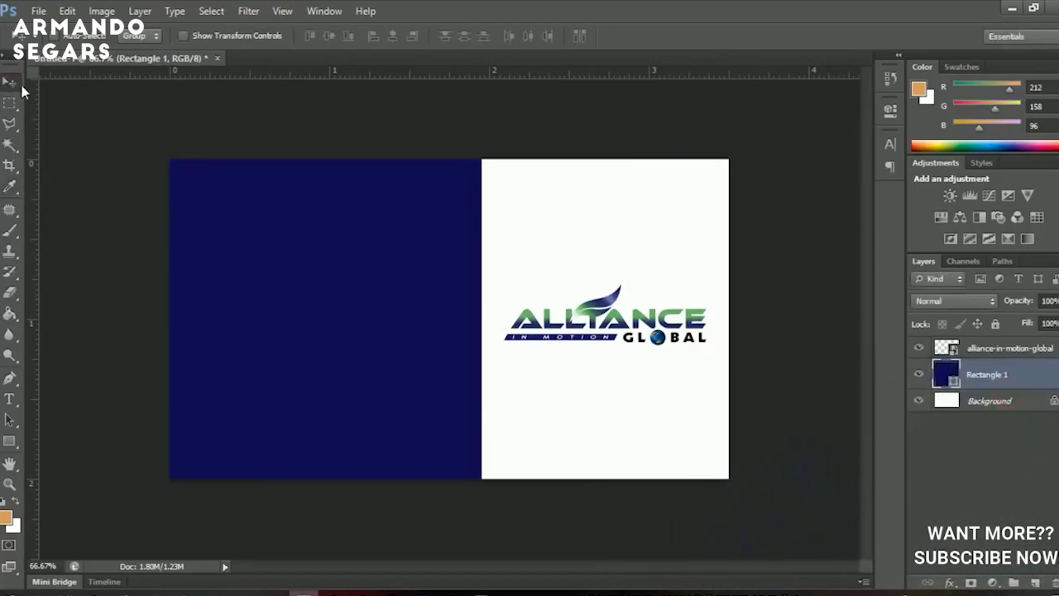
right_click(611, 335)
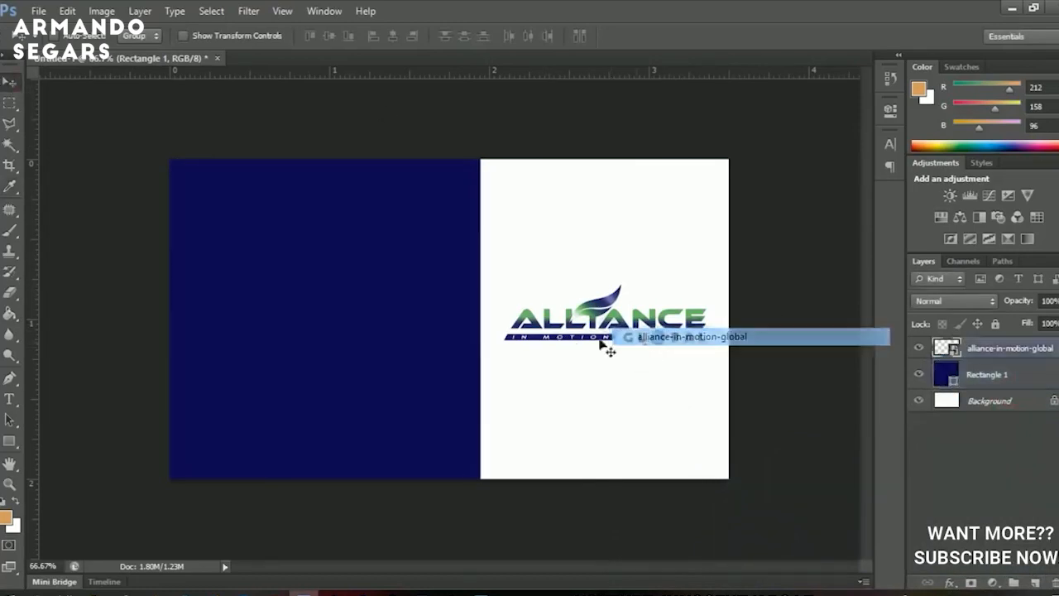
click(643, 339)
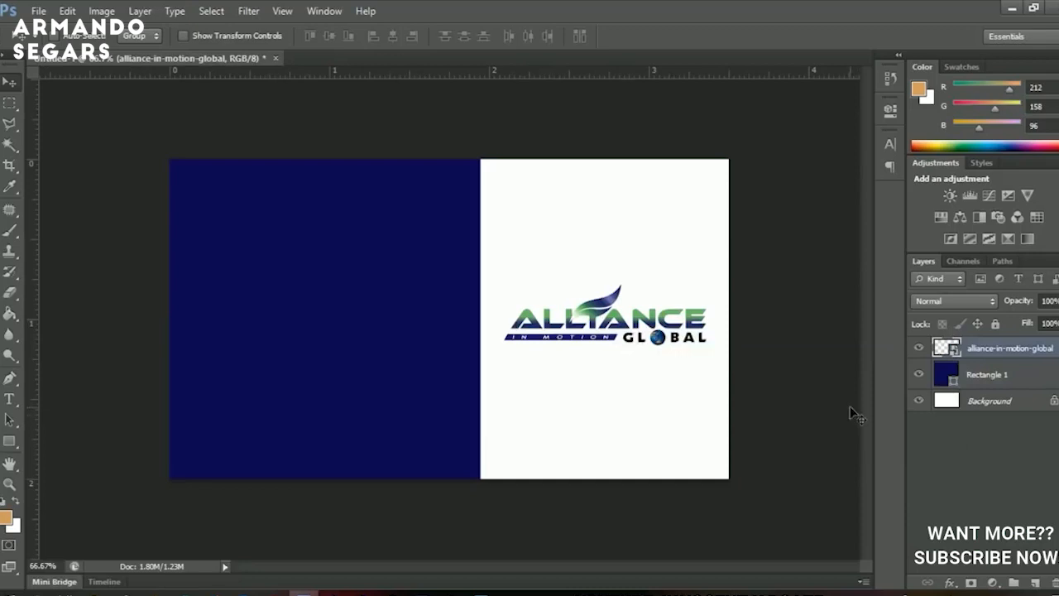
key(Left)
key(Left)
key(Left)
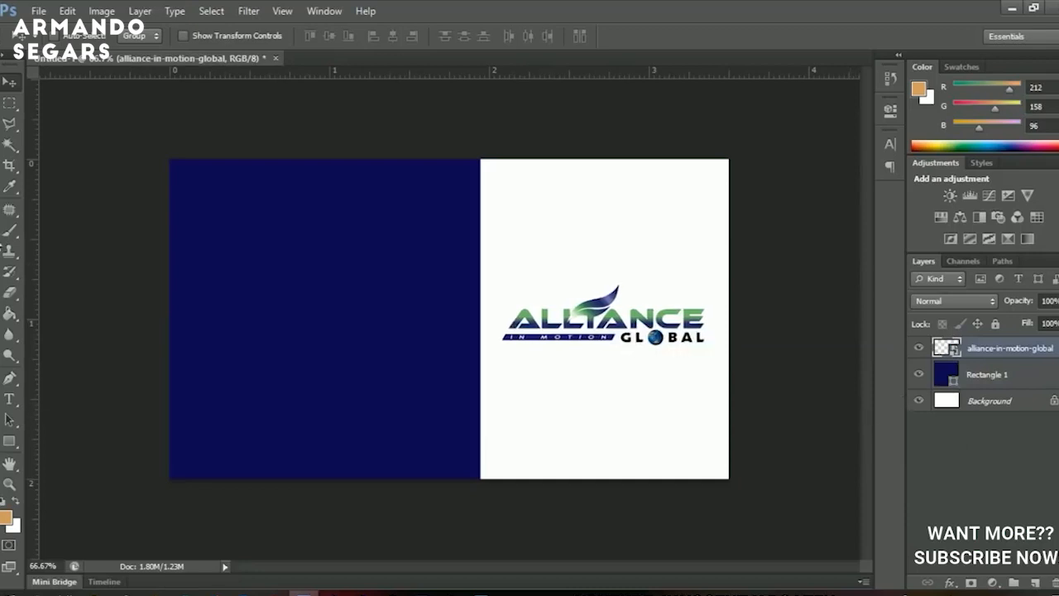
Draw a long rectangle across the lower left of the card and fill it white.
click(12, 443)
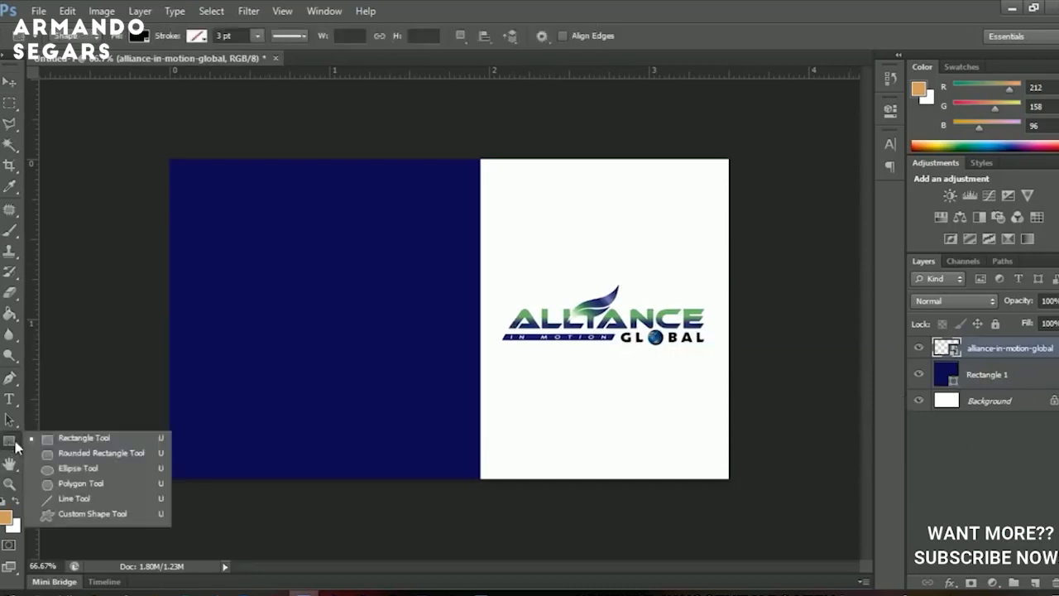
click(69, 443)
drag(147, 412, 494, 461)
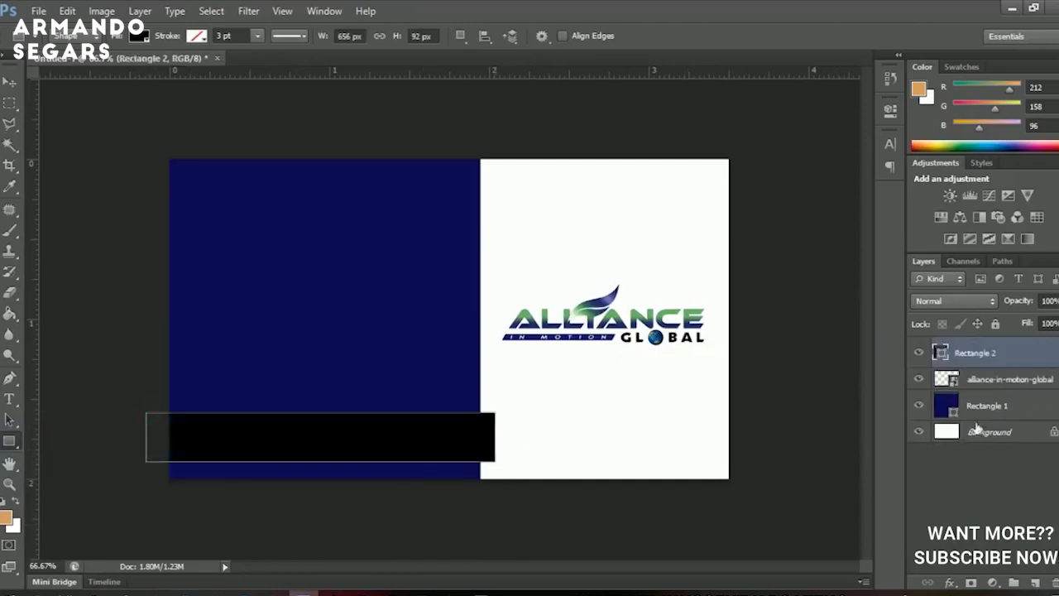
double_click(940, 353)
click(592, 210)
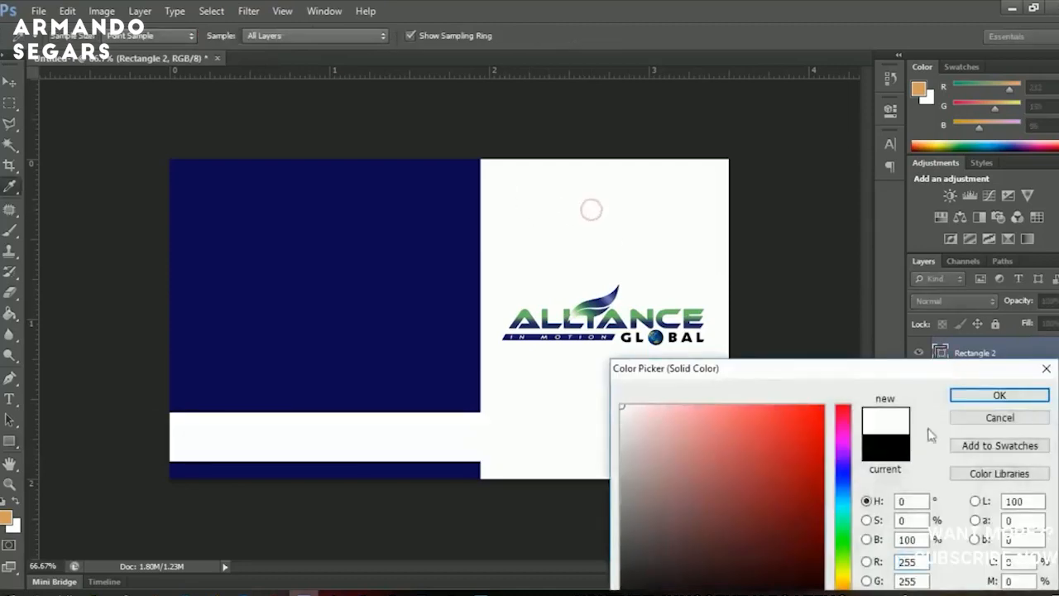
click(999, 395)
Move the white bar up and shorten it into a thin stripe above a navy band.
key(v)
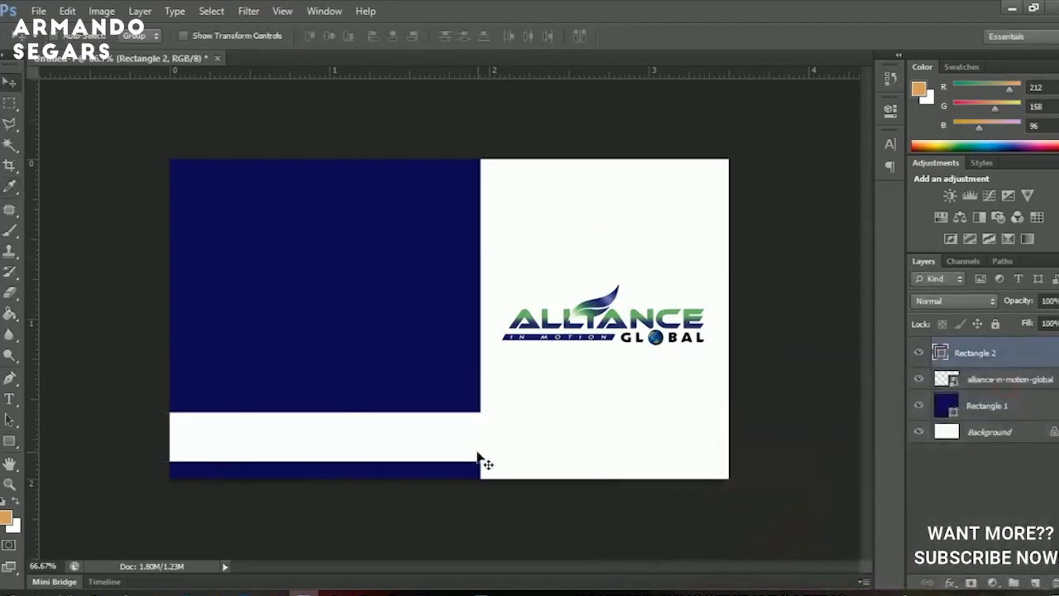
drag(478, 454, 462, 439)
key(ctrl+t)
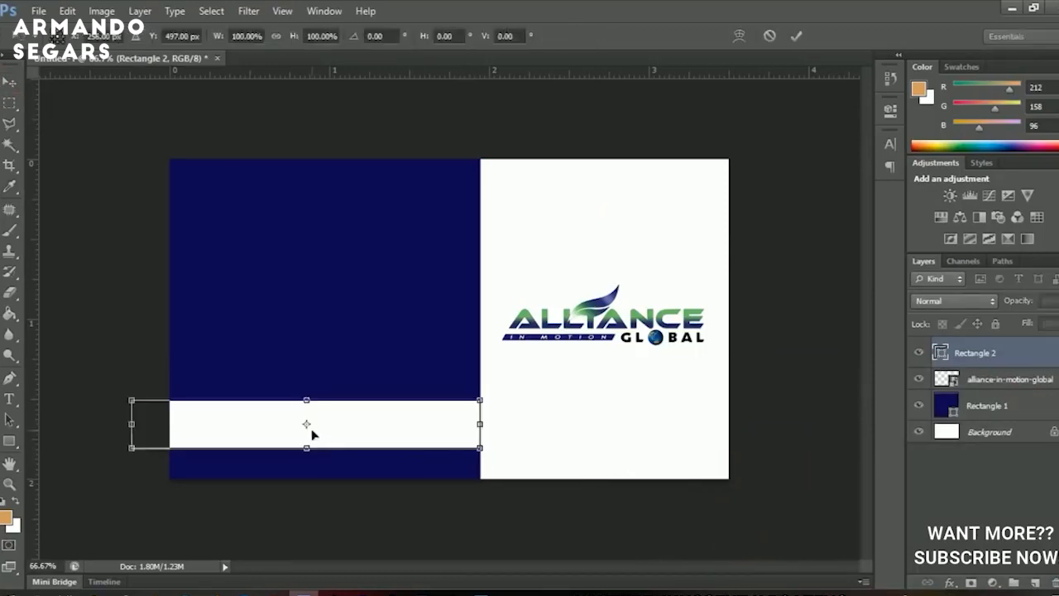
drag(306, 449, 306, 442)
key(Return)
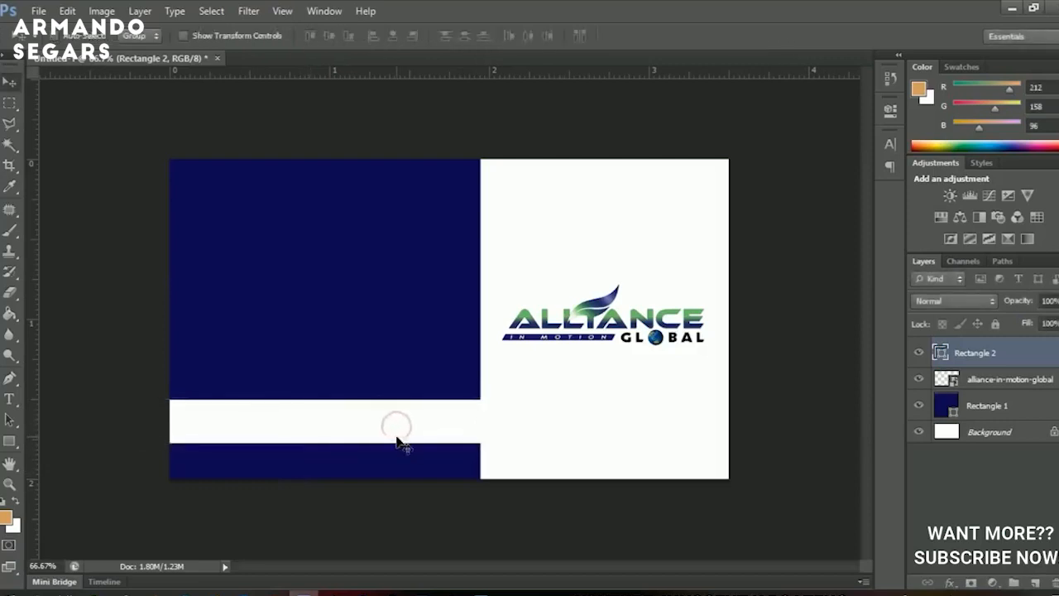
key(Down)
key(Down)
key(Down)
key(Down)
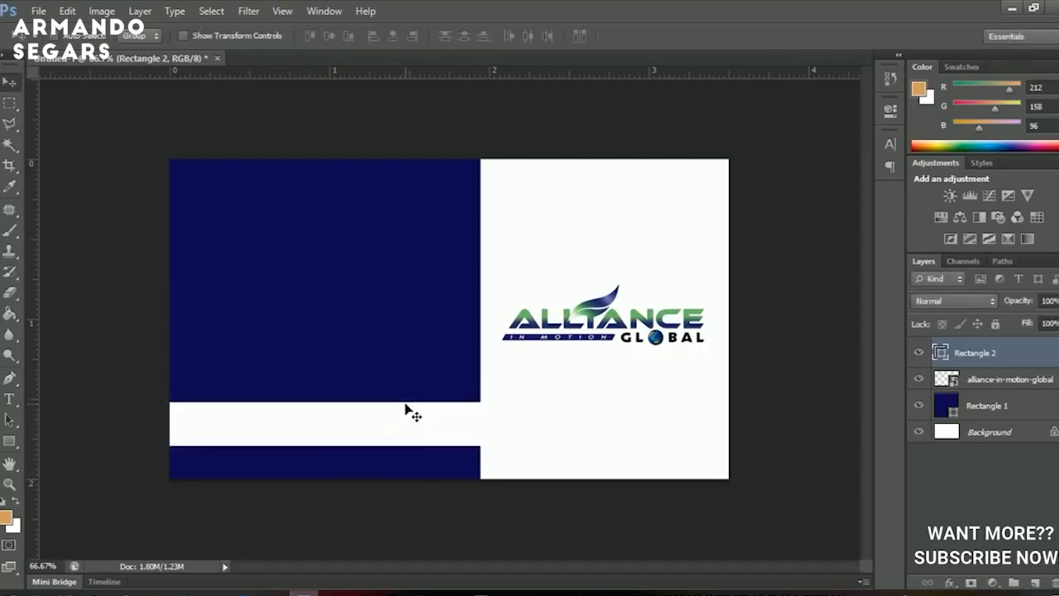
Duplicate Rectangle 1, then rotate the original about 3.5° clockwise.
click(1004, 407)
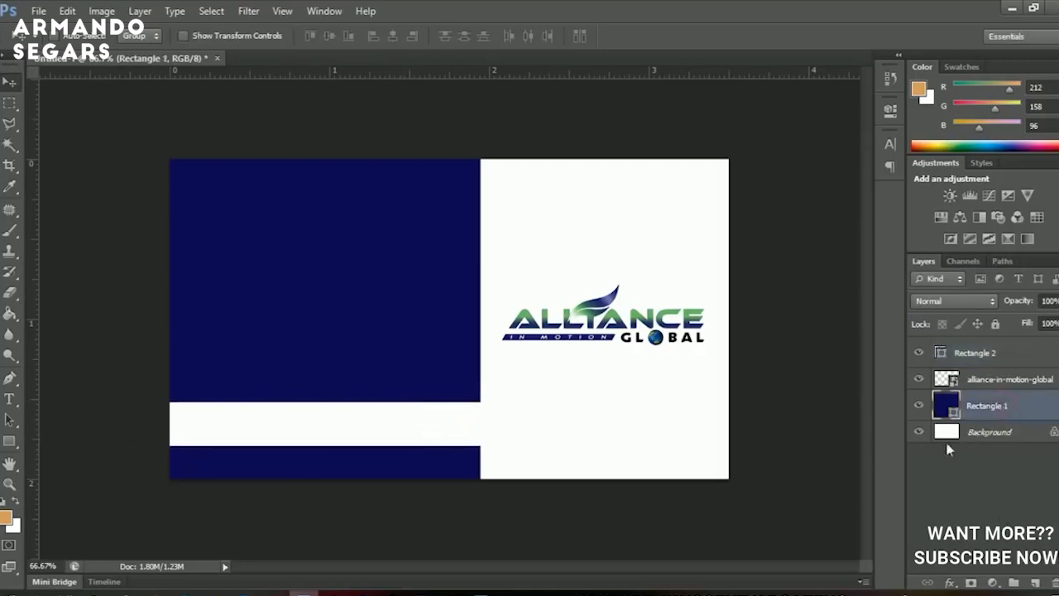
key(ctrl+j)
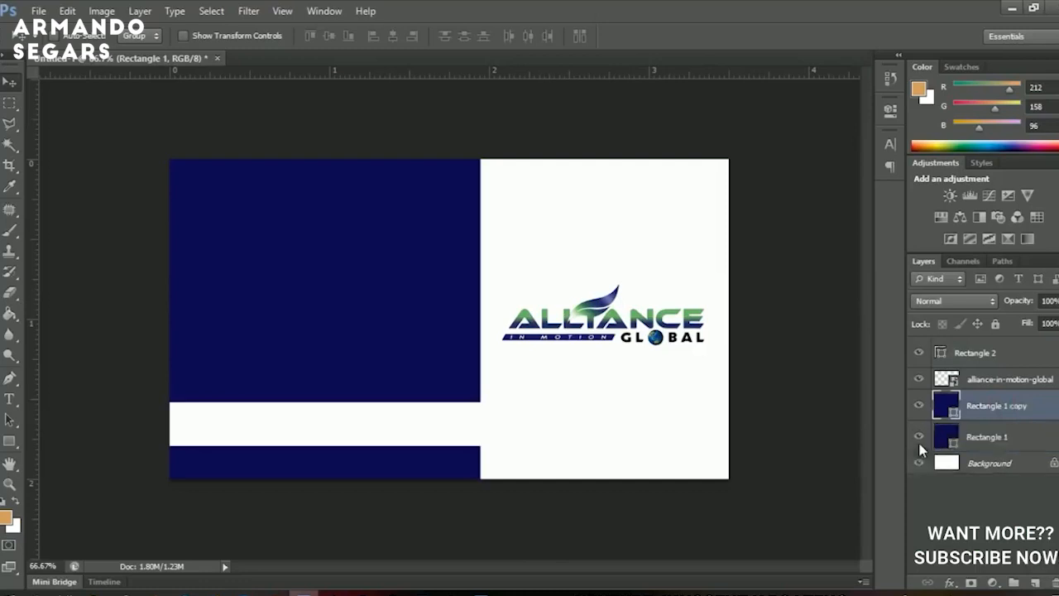
click(998, 439)
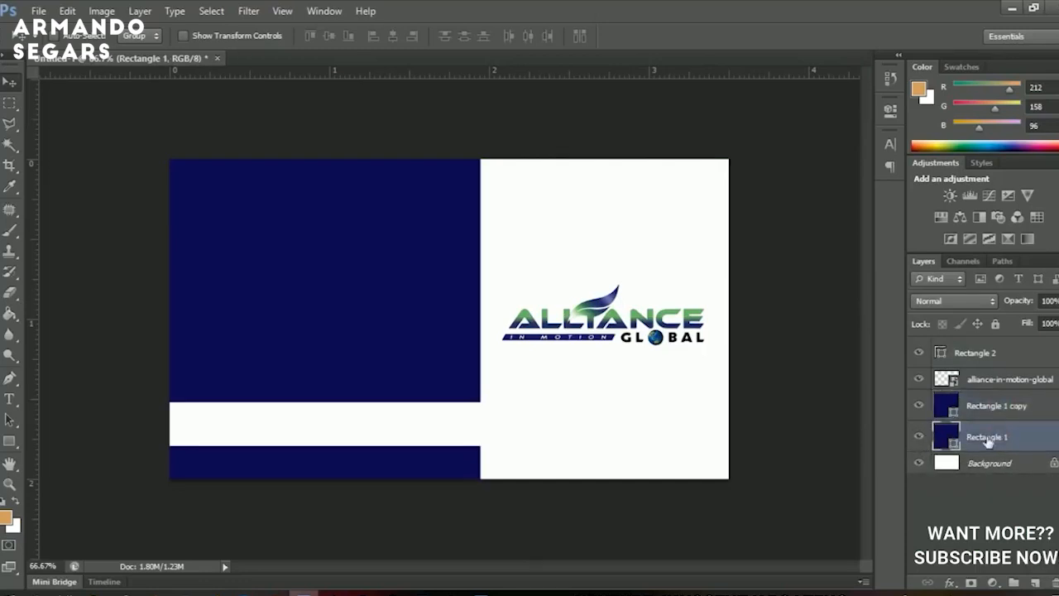
key(ctrl+t)
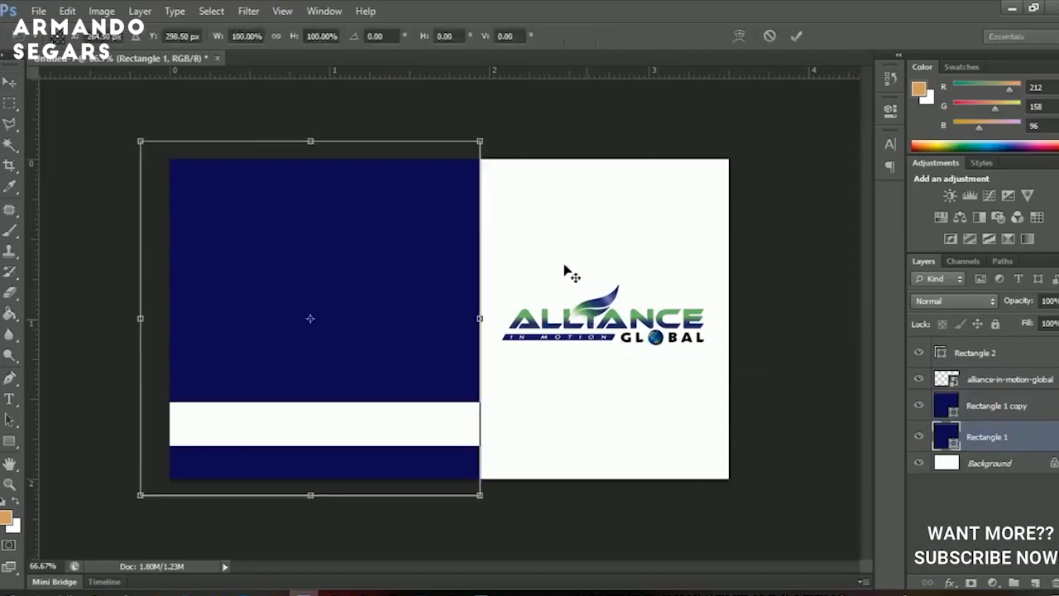
drag(555, 203, 565, 217)
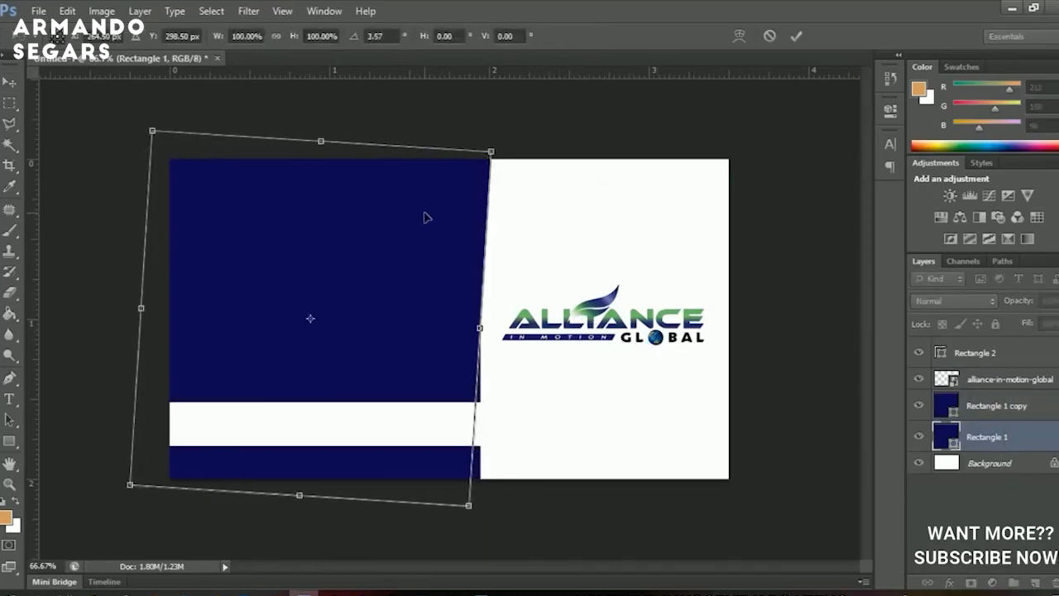
key(Return)
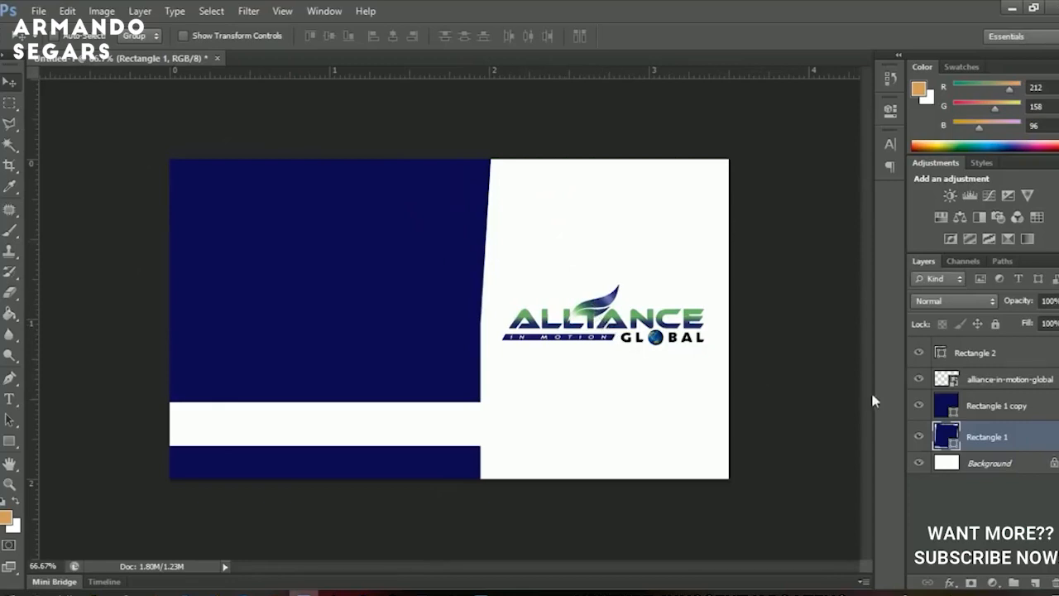
Fill the tilted Rectangle 1 with a brightened logo green and rotate it slightly further.
double_click(954, 444)
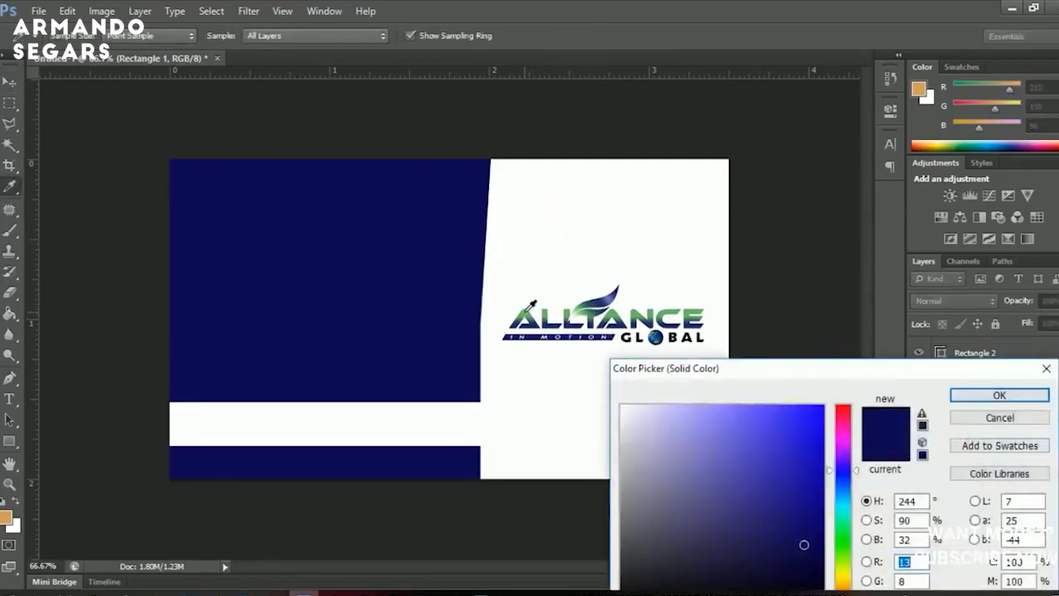
click(524, 310)
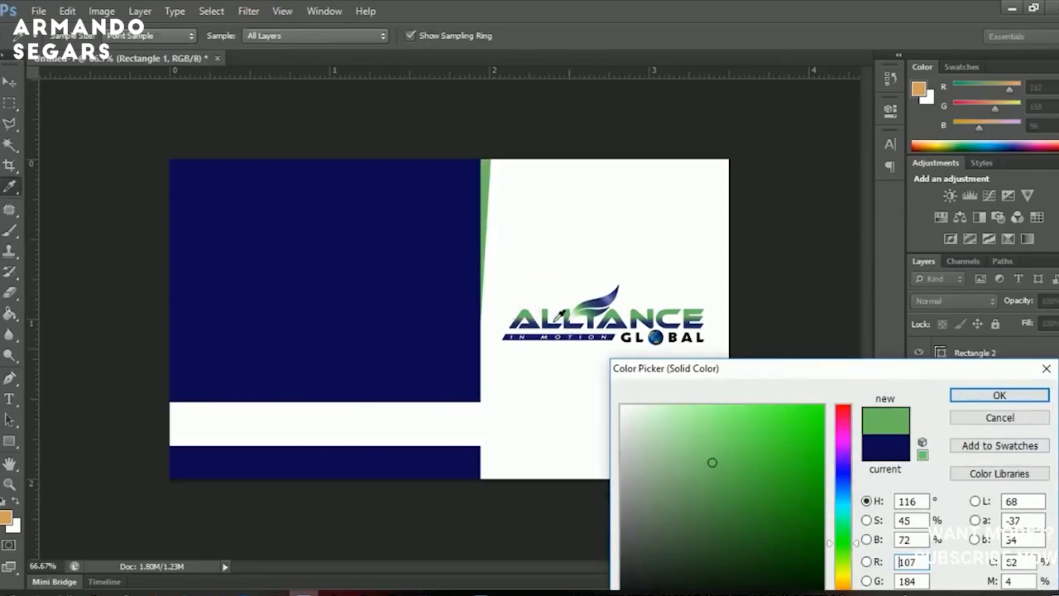
mouse_move(786, 456)
mouse_down()
mouse_move(792, 437)
mouse_move(758, 465)
mouse_up()
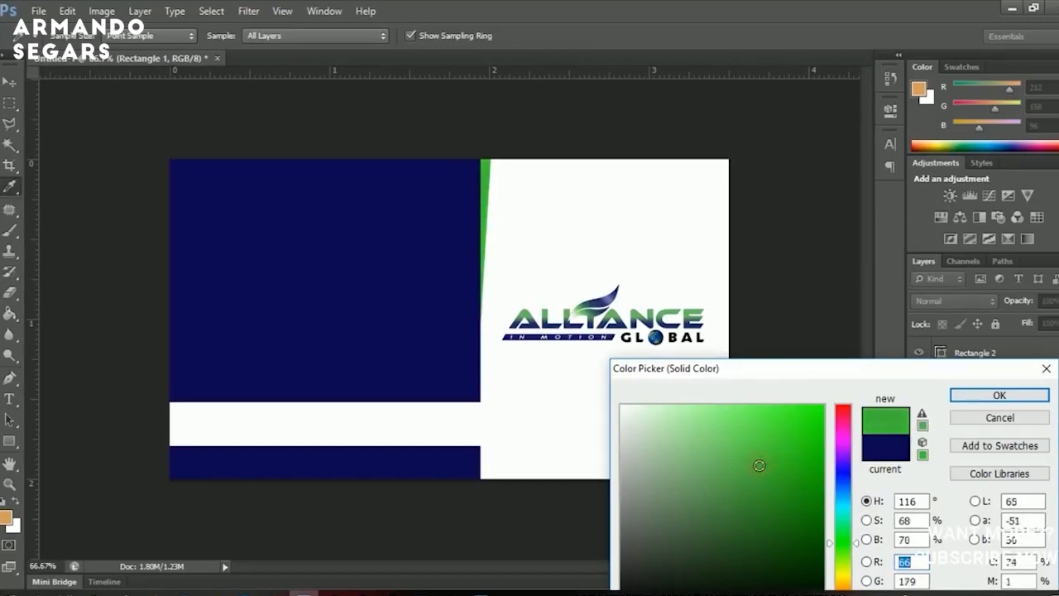
click(999, 395)
key(v)
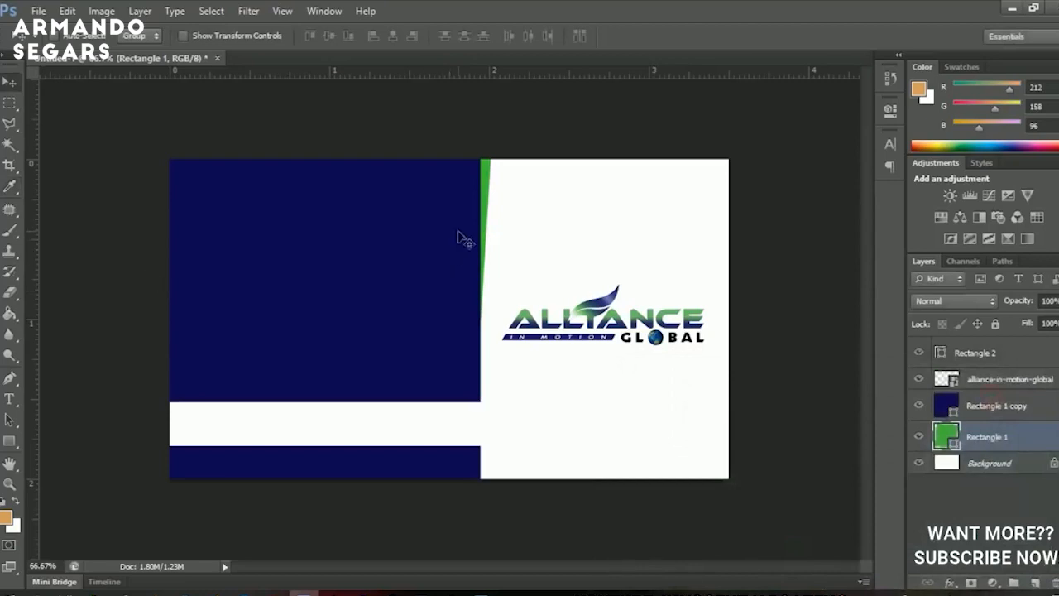
key(ctrl+t)
drag(540, 189, 446, 262)
key(Return)
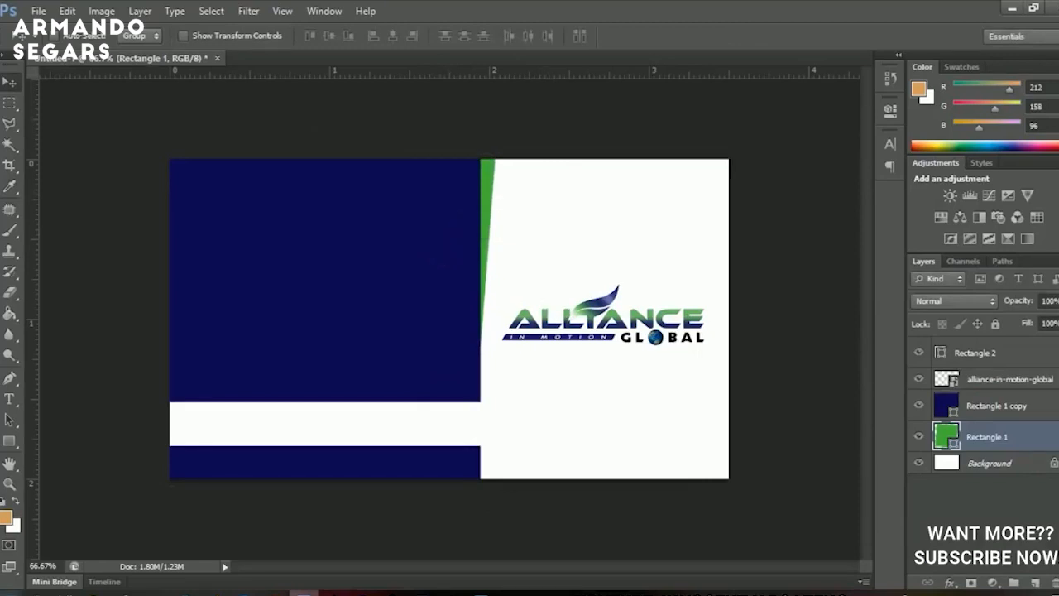
Draw a rectangle over the card's bottom-right corner and rotate it into a diagonal wedge.
click(9, 440)
drag(622, 423, 813, 556)
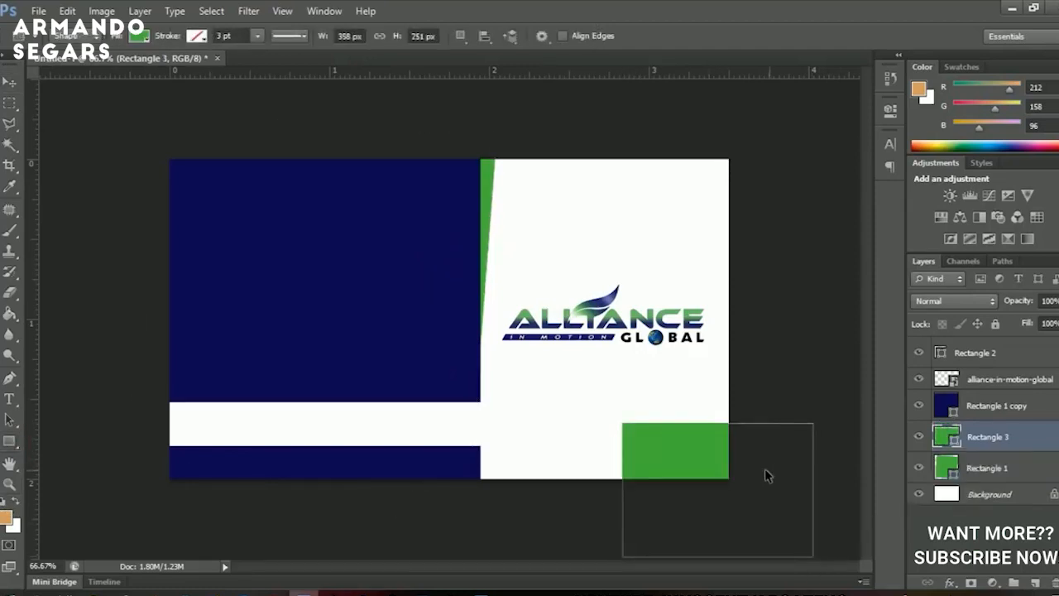
key(ctrl+t)
drag(798, 385, 731, 197)
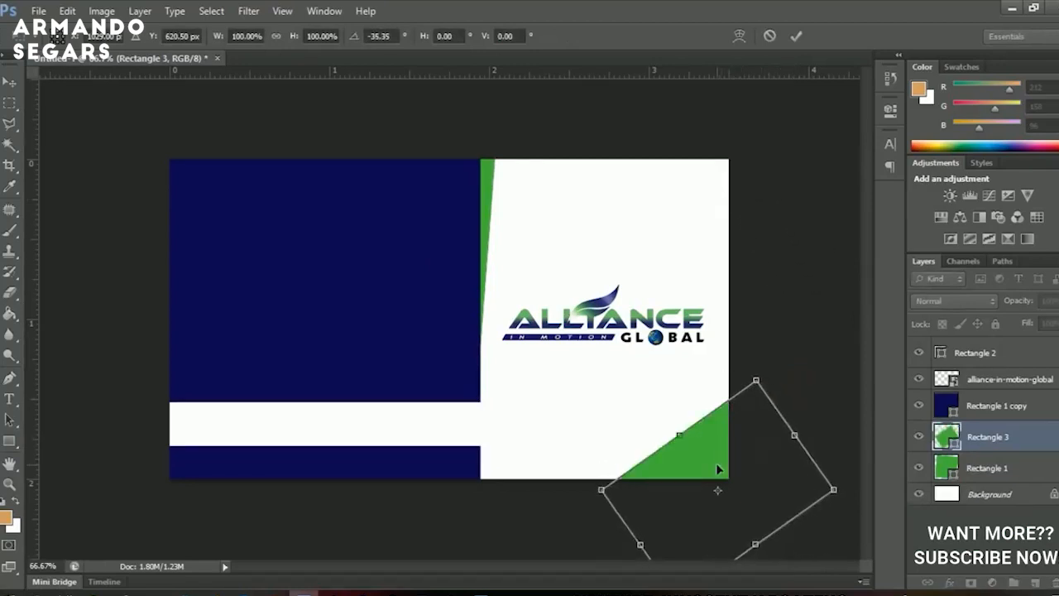
key(Return)
key(v)
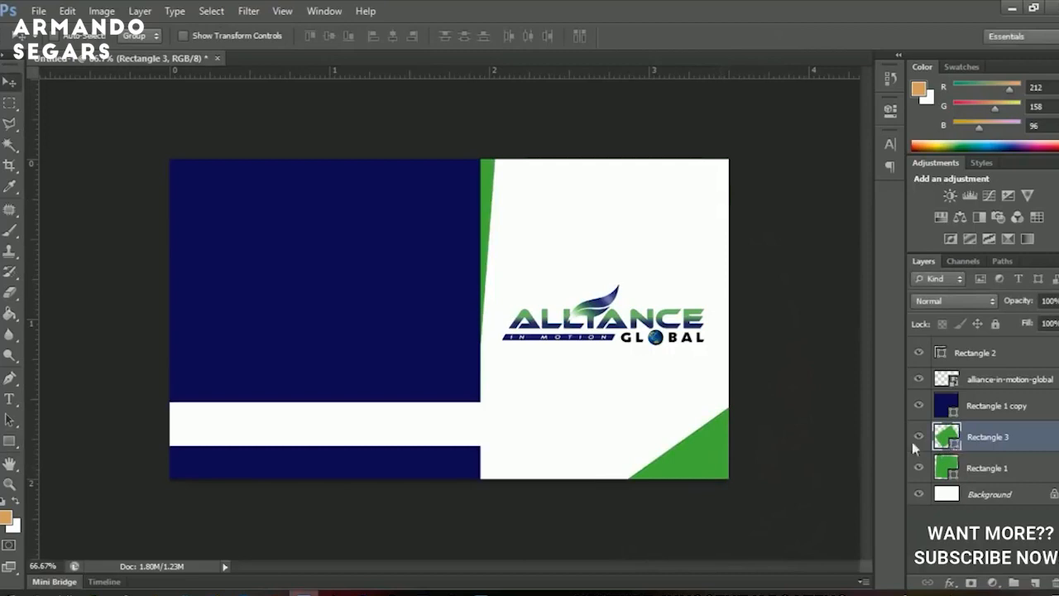
Fill the corner wedge with the card's navy, rotate it about 5°, shift it, and duplicate it.
double_click(946, 436)
click(364, 302)
click(962, 395)
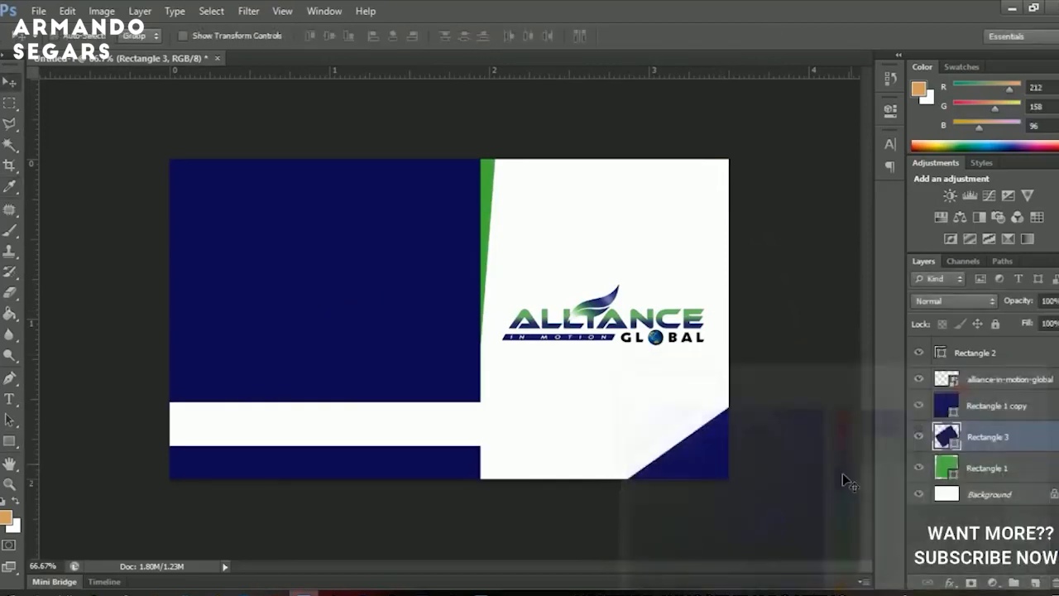
key(ctrl+t)
drag(779, 333, 791, 337)
drag(709, 454, 718, 458)
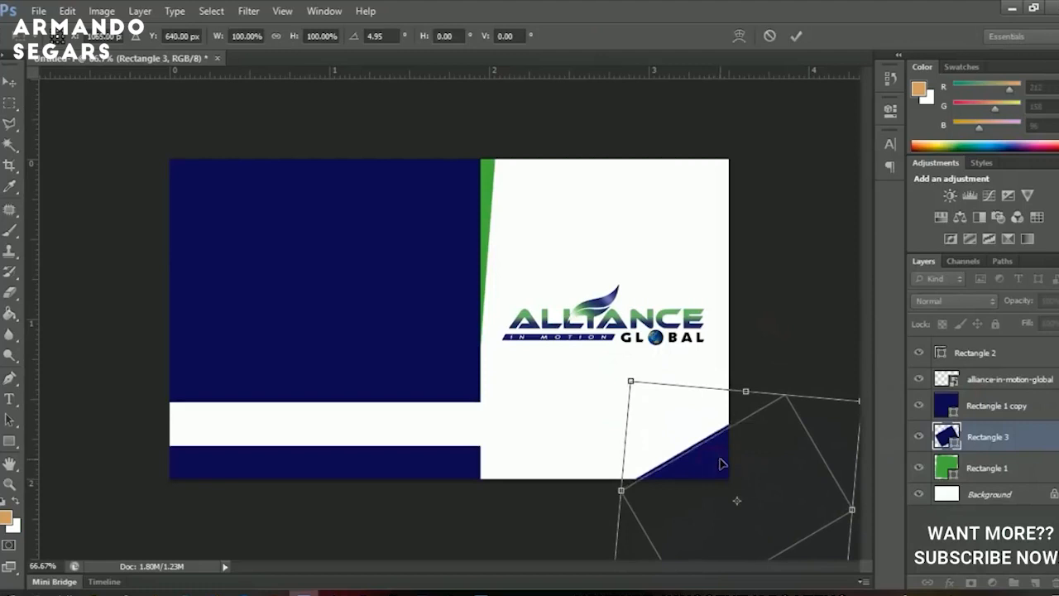
key(Return)
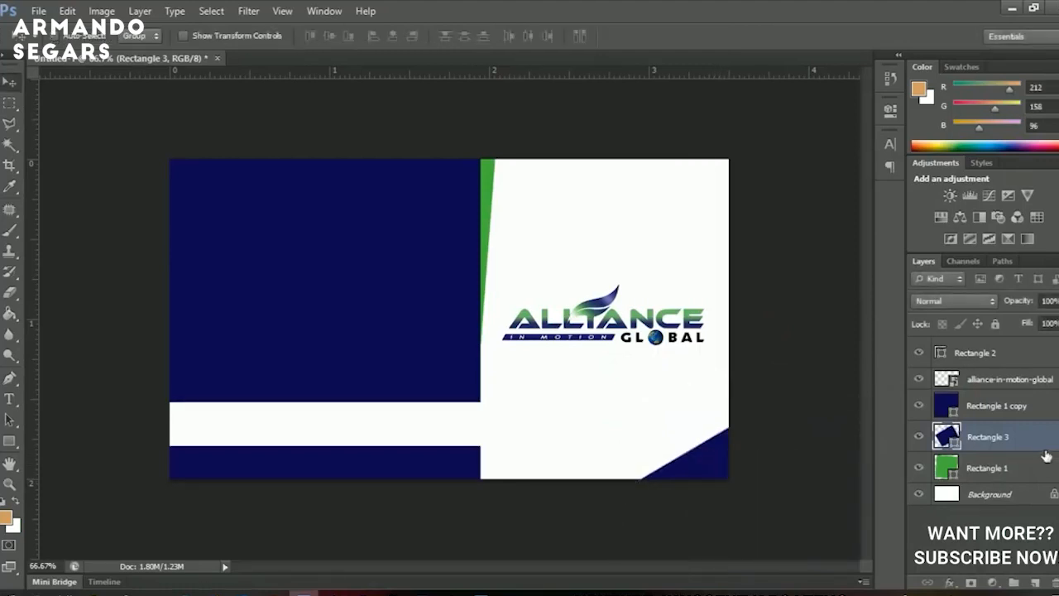
key(ctrl+j)
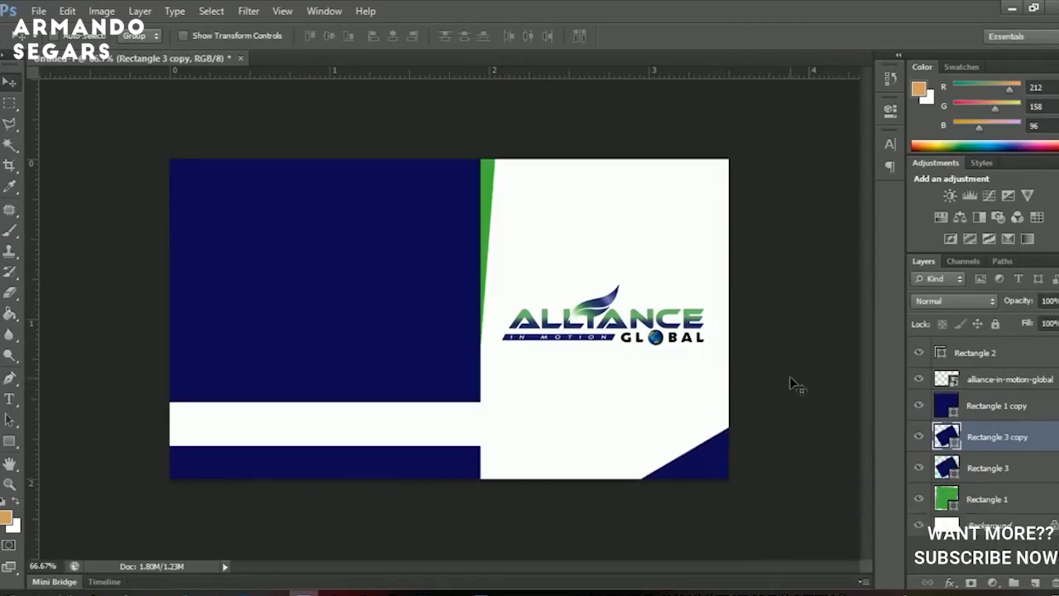
Rotate the Rectangle 3 copy, fill it with the strip's green, and place it beneath the navy corner.
key(ctrl+t)
drag(780, 340, 738, 313)
drag(763, 442, 776, 415)
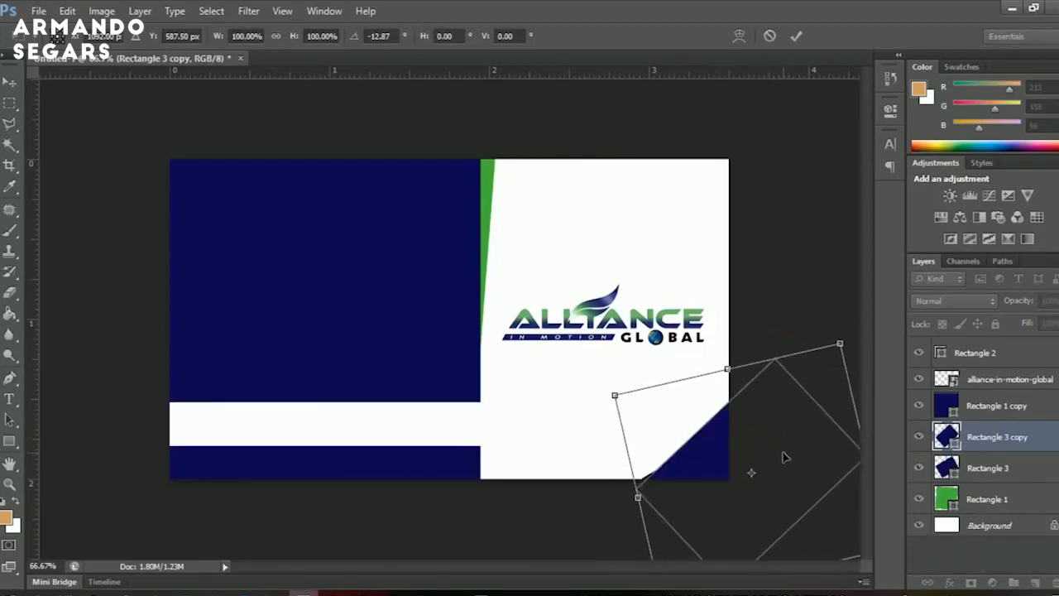
double_click(785, 457)
double_click(948, 437)
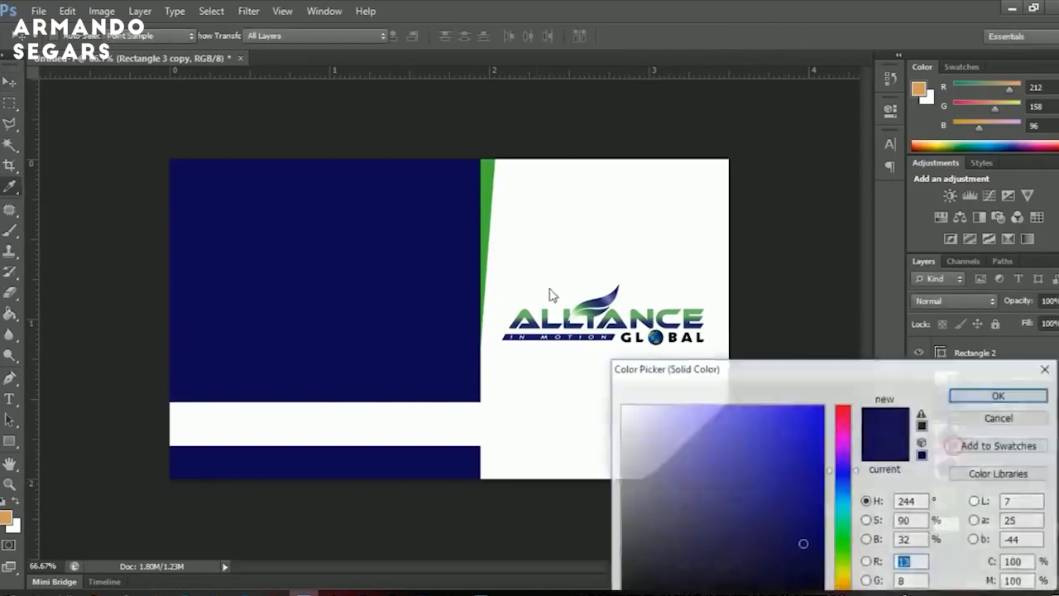
click(492, 160)
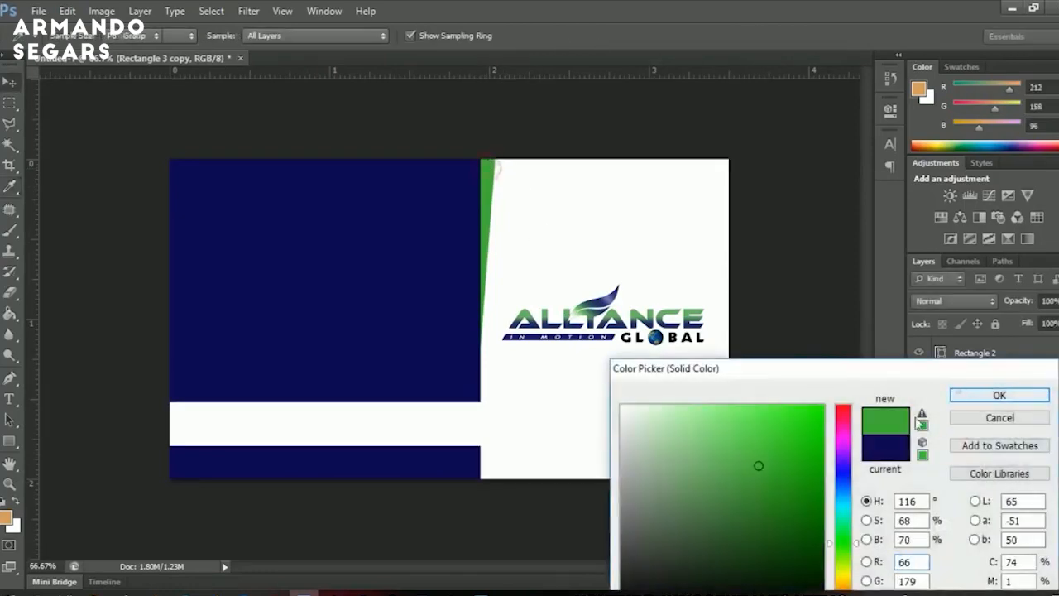
click(985, 395)
drag(1028, 457, 1011, 476)
drag(751, 490, 744, 489)
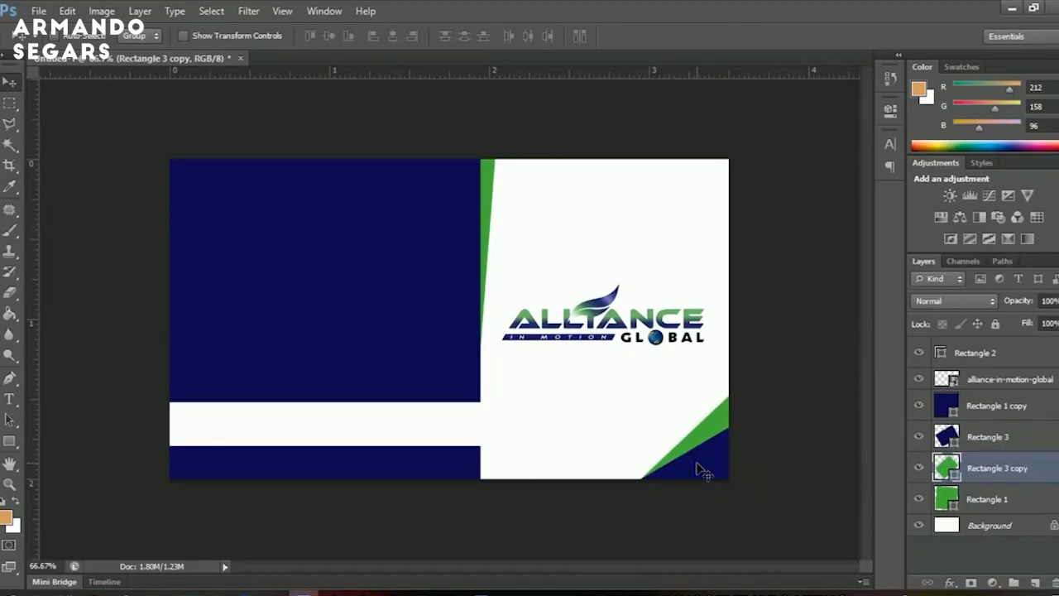
Type the cardholder's name in white capitals on the navy panel.
click(1013, 379)
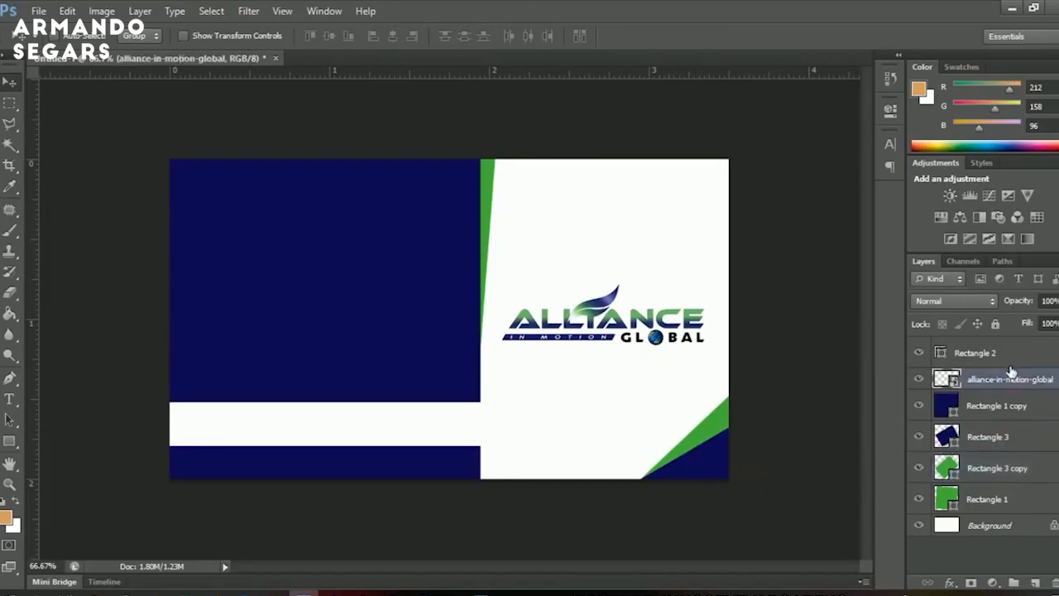
click(1010, 356)
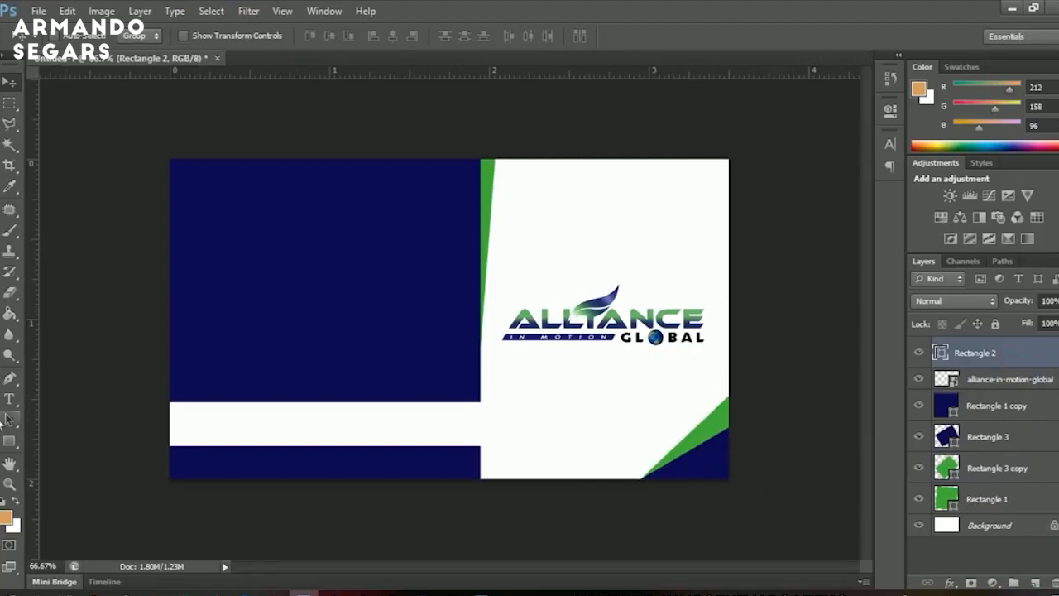
click(9, 400)
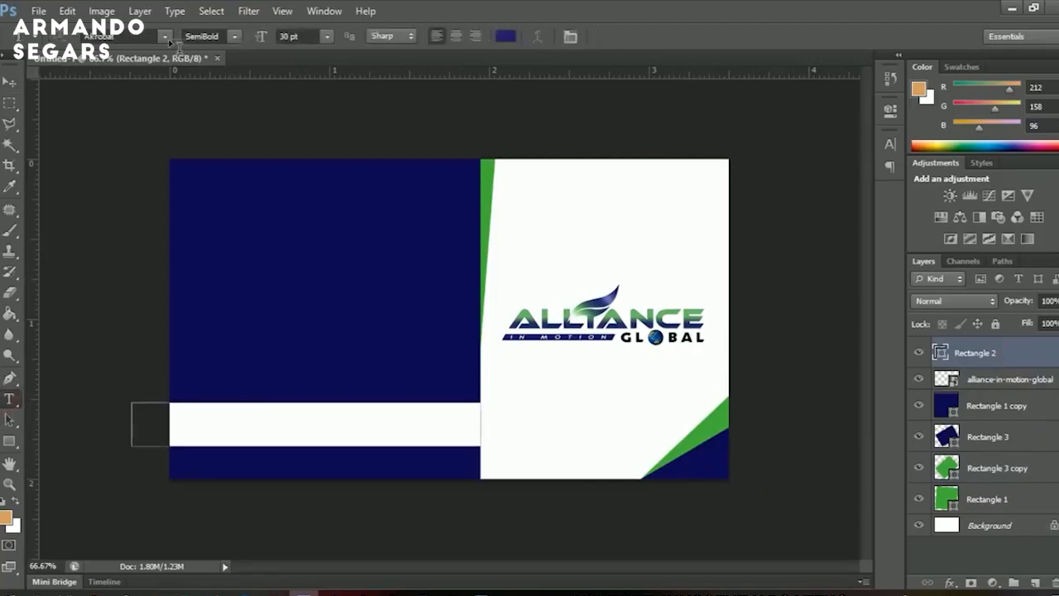
click(220, 183)
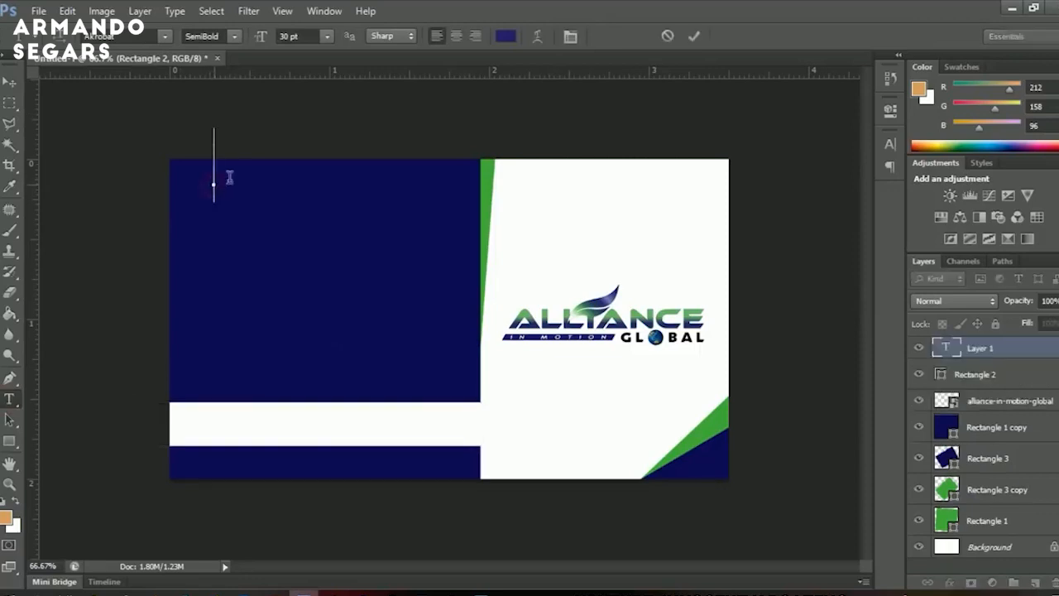
text(he)
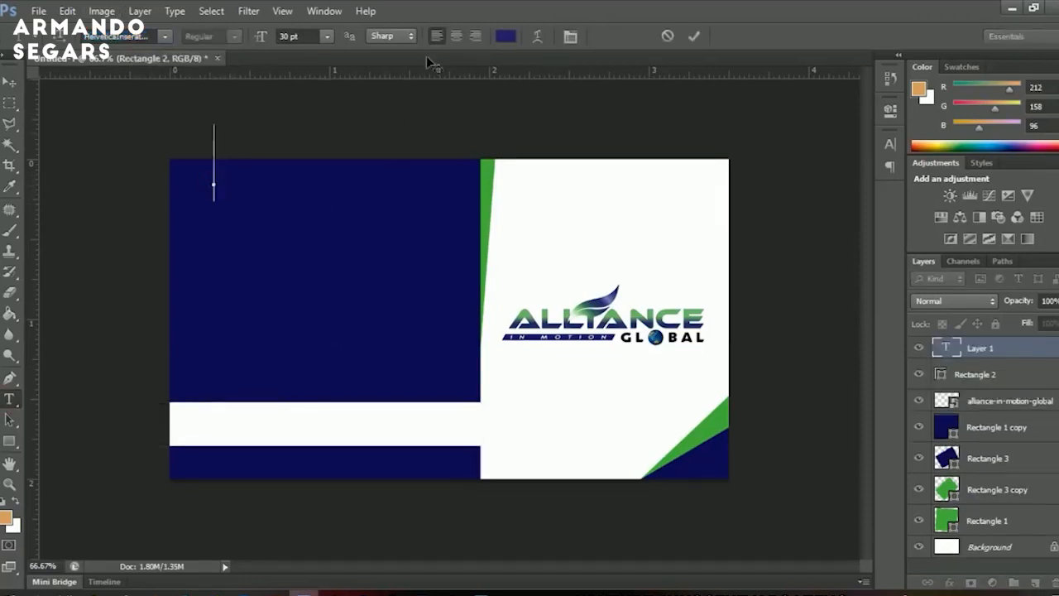
click(505, 36)
click(591, 234)
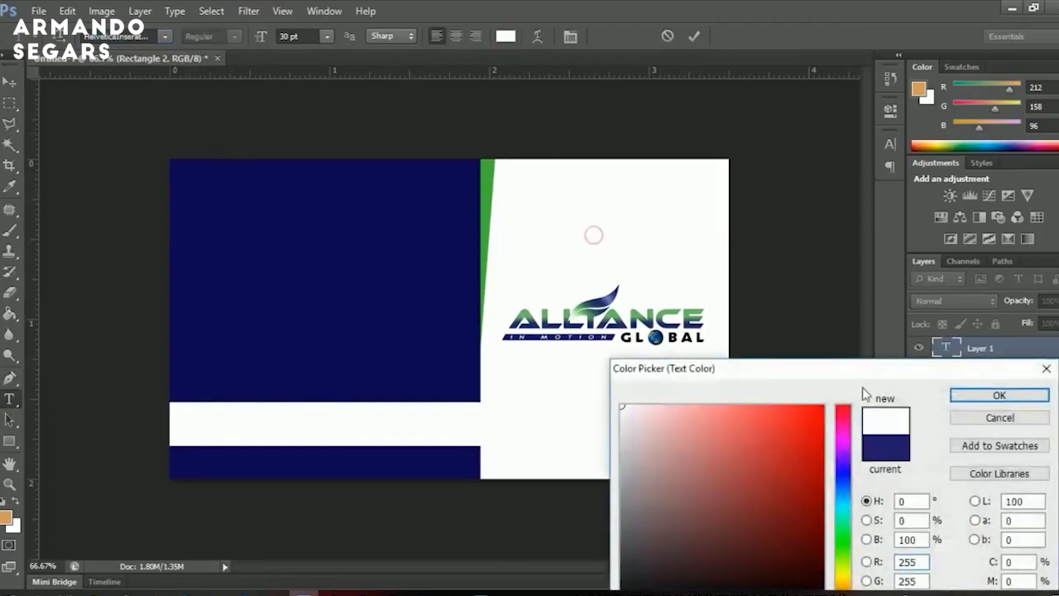
click(999, 395)
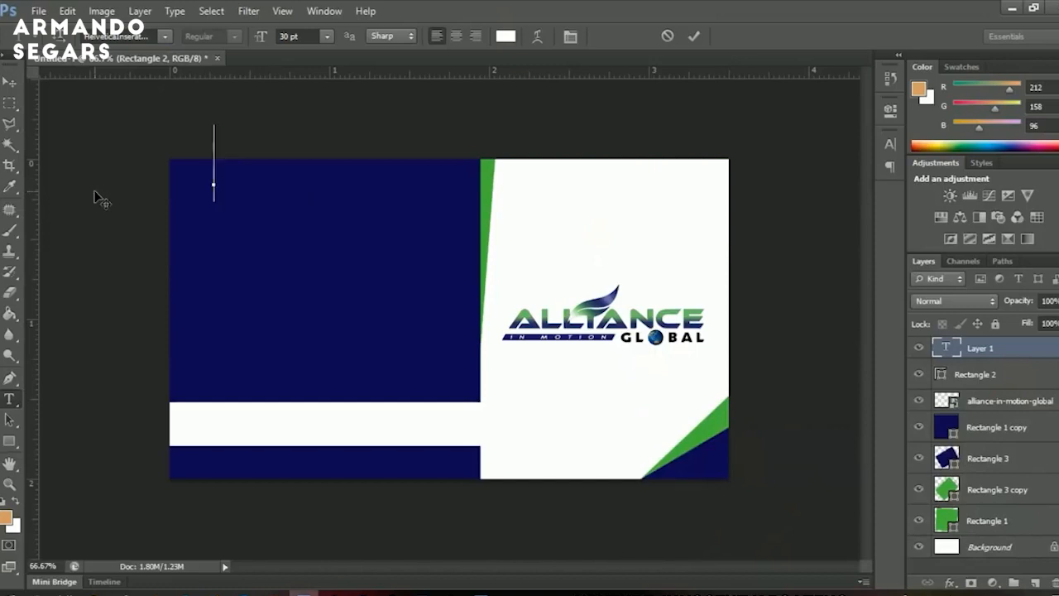
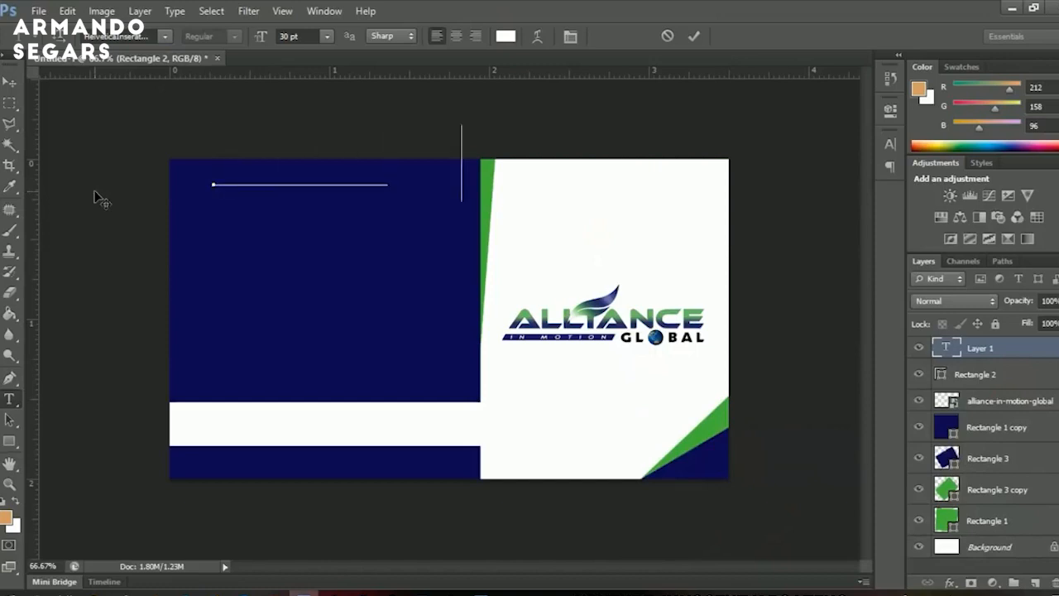
click(9, 82)
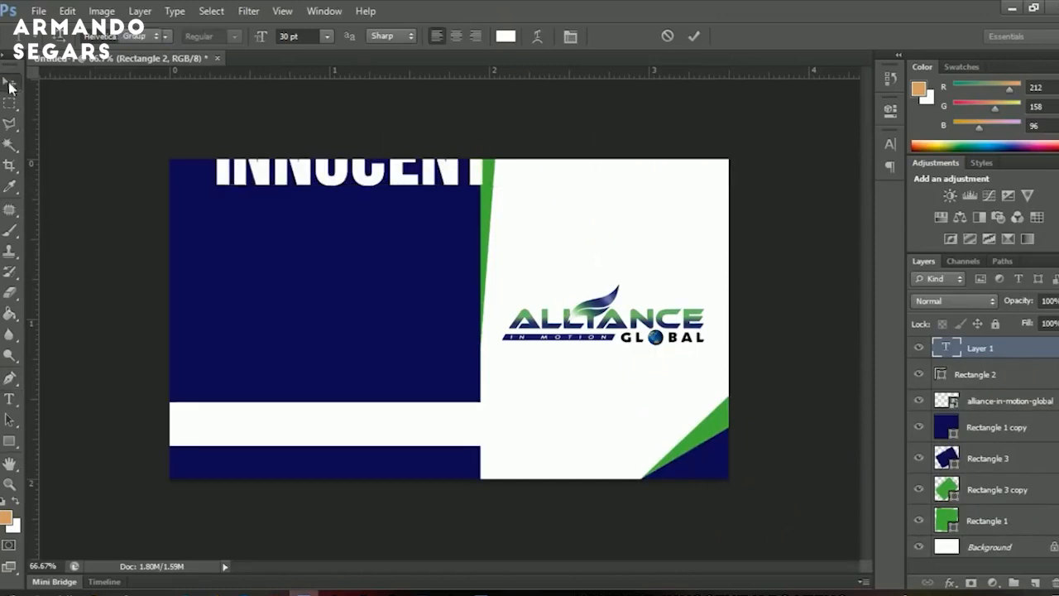
Scale the name to about 42%, move it top-left, widen it, and Alt-drag a copy below.
key(ctrl+t)
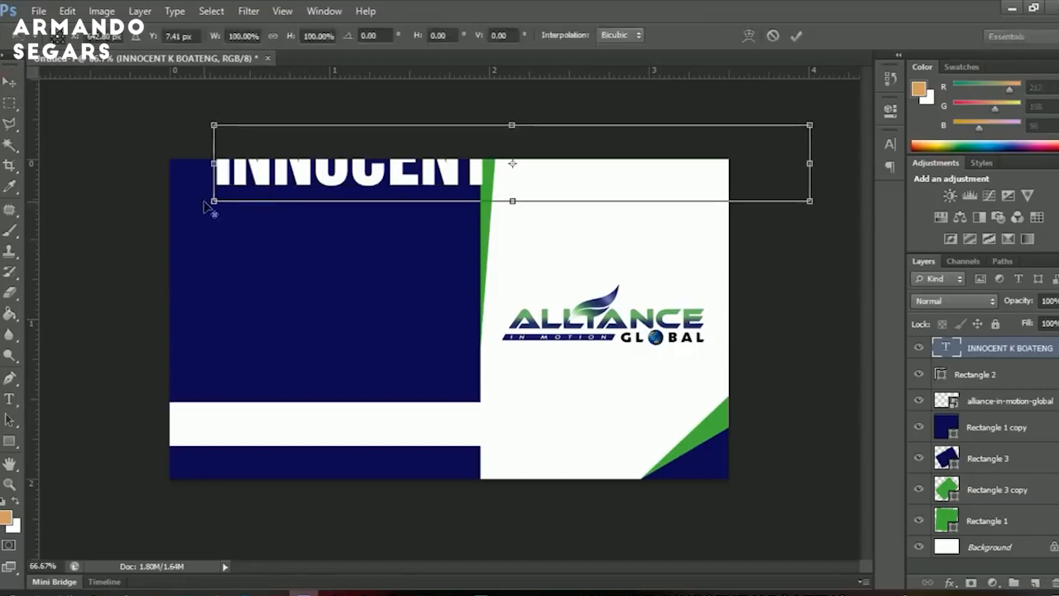
drag(214, 125, 389, 148)
key(Return)
drag(476, 181, 287, 207)
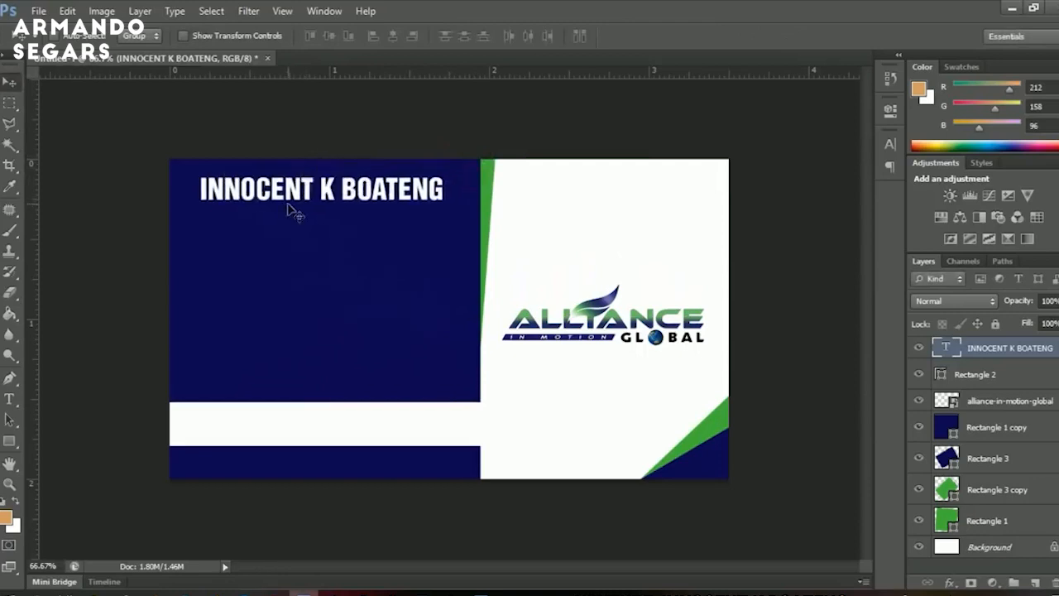
key(ctrl+t)
drag(444, 189, 456, 190)
key(Return)
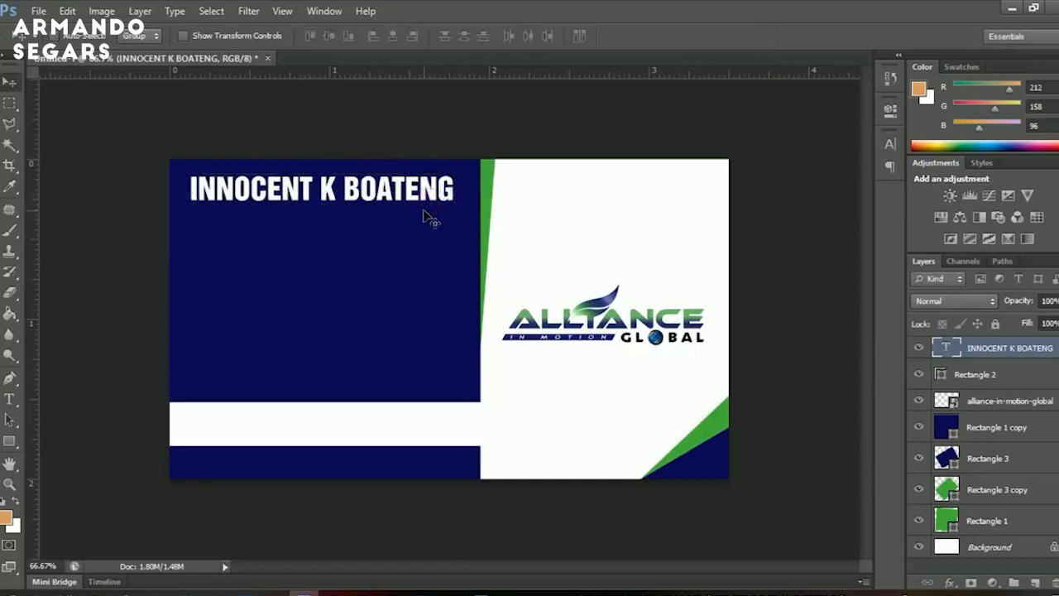
drag(426, 216, 420, 234)
Change the copied second line to DISTRIBUTOR in Akrobat Bold.
key(t)
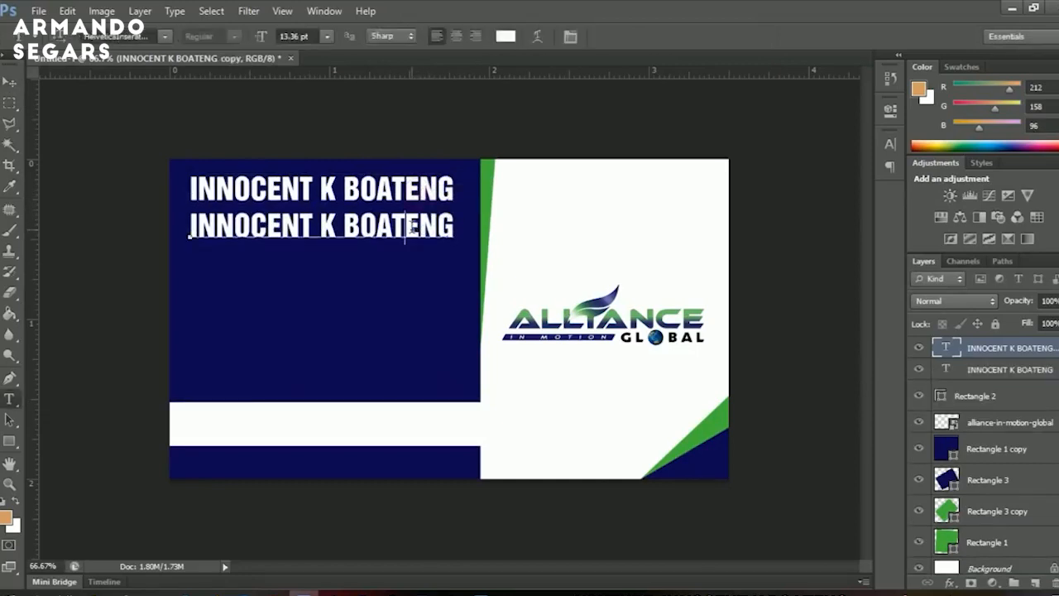
click(413, 228)
key(ctrl+a)
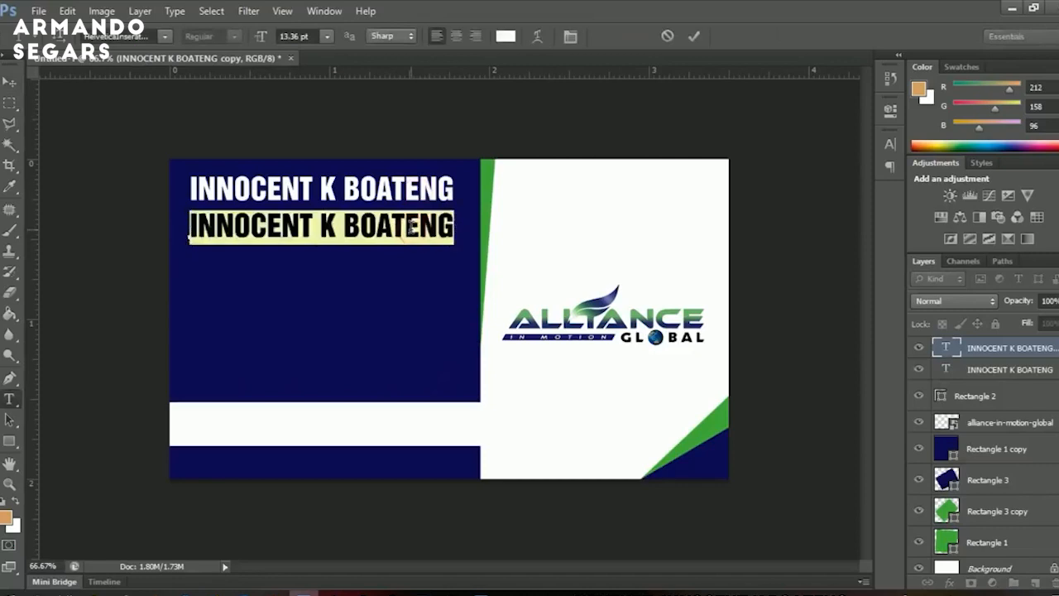
text(DIST)
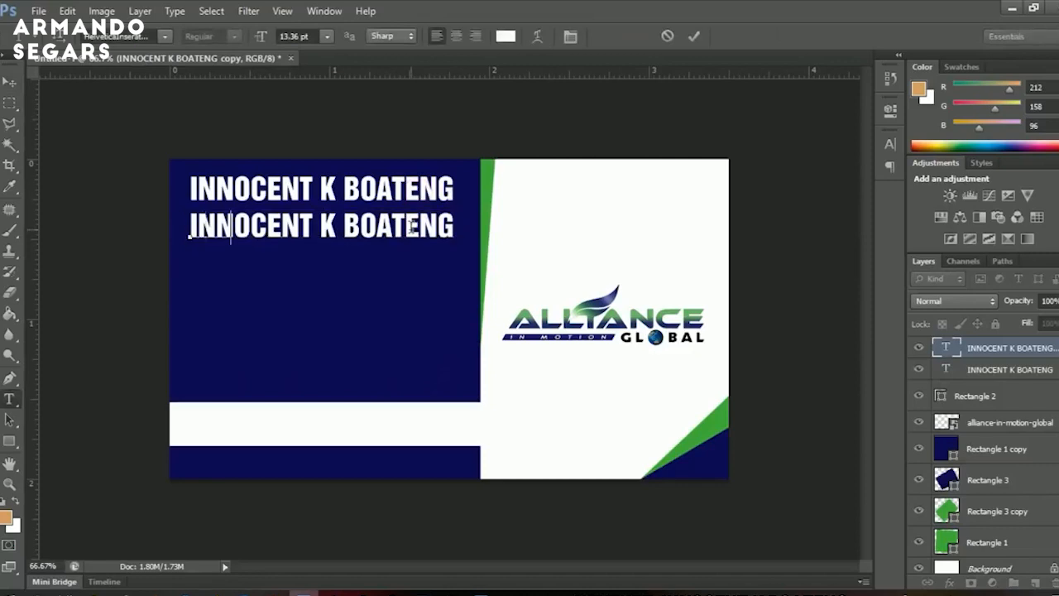
text(RIBUT)
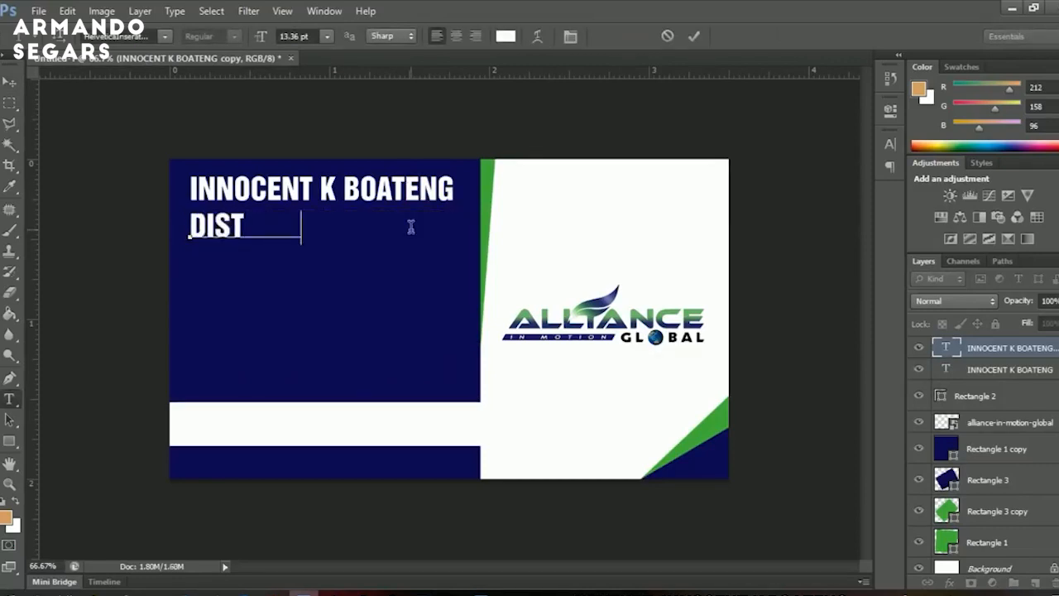
key(BackSpace)
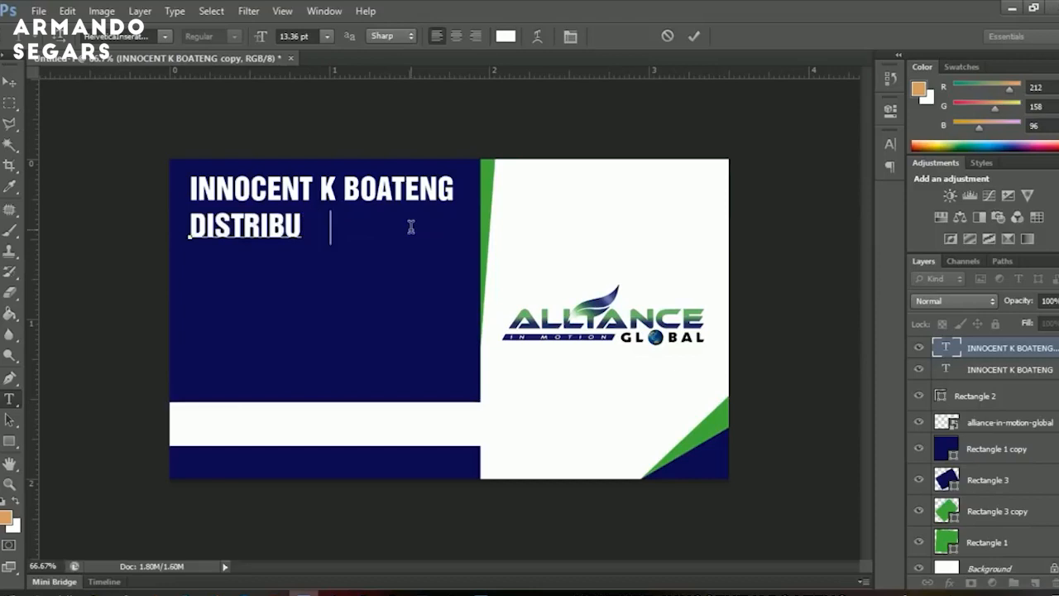
text(TOR)
key(ctrl+a)
click(142, 38)
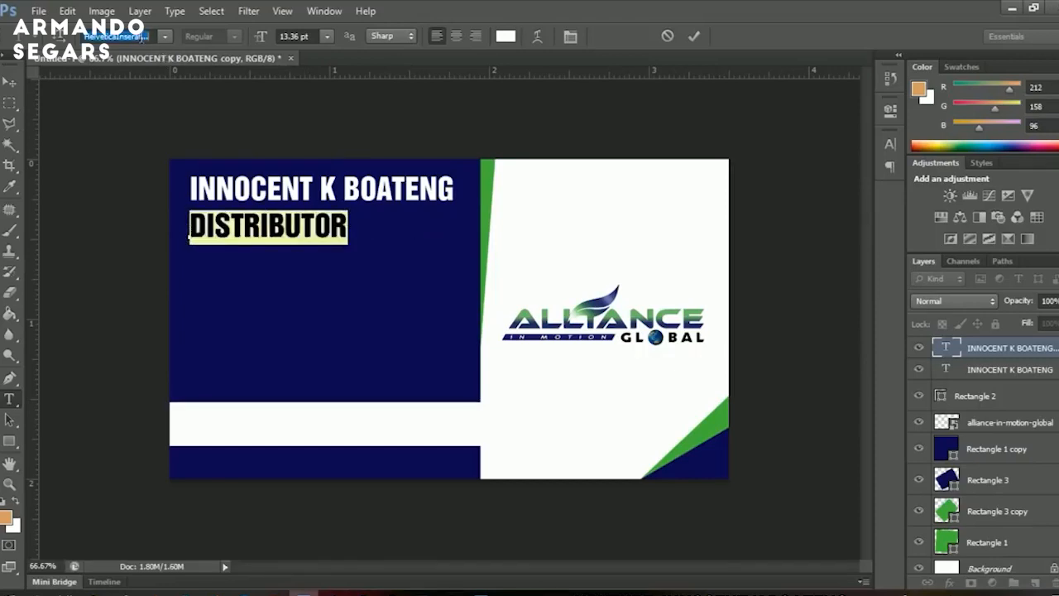
text(at)
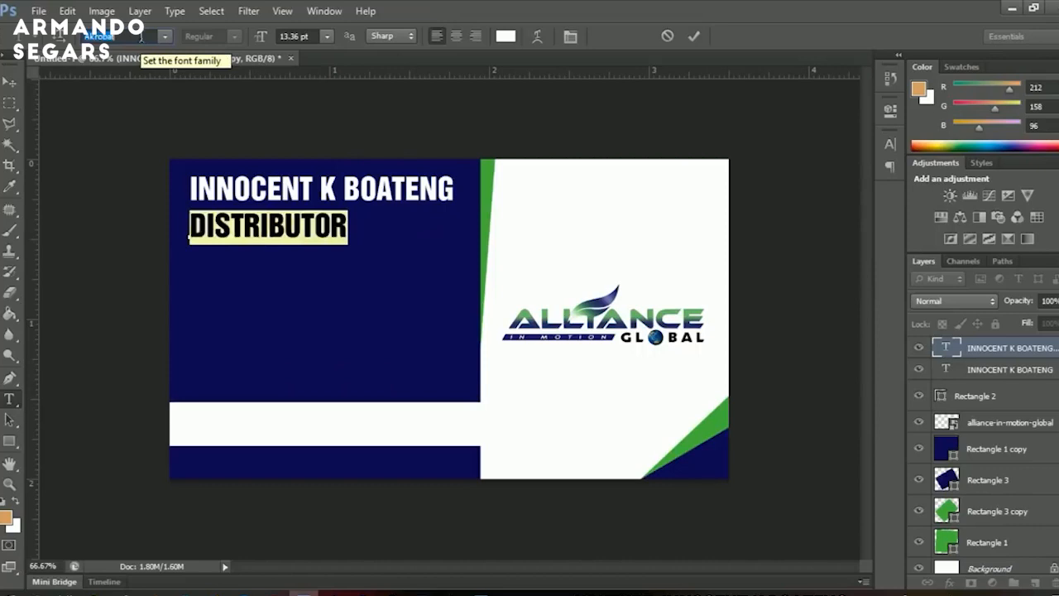
key(Return)
click(223, 36)
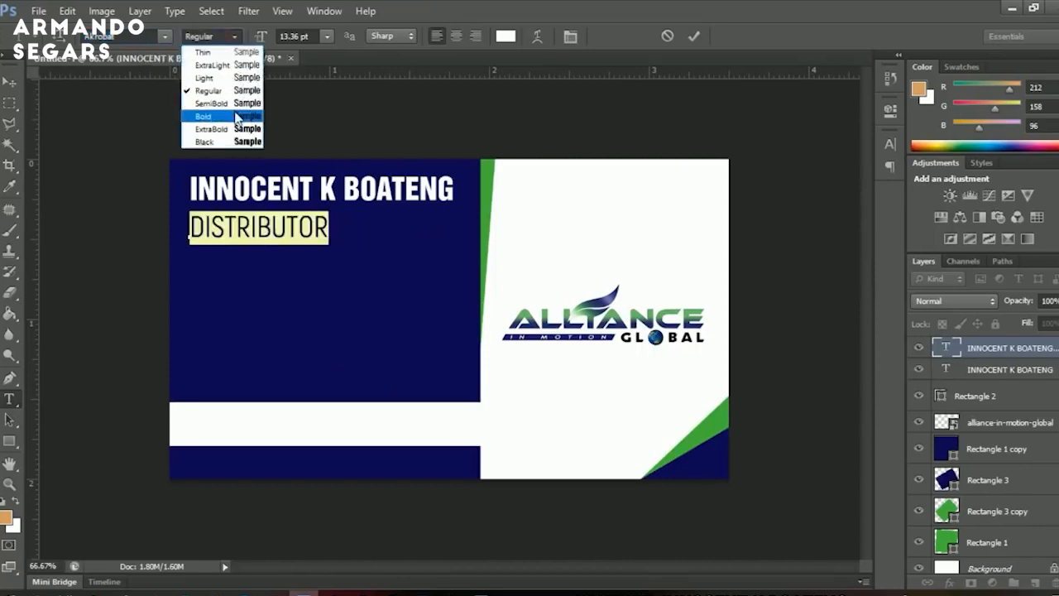
click(236, 116)
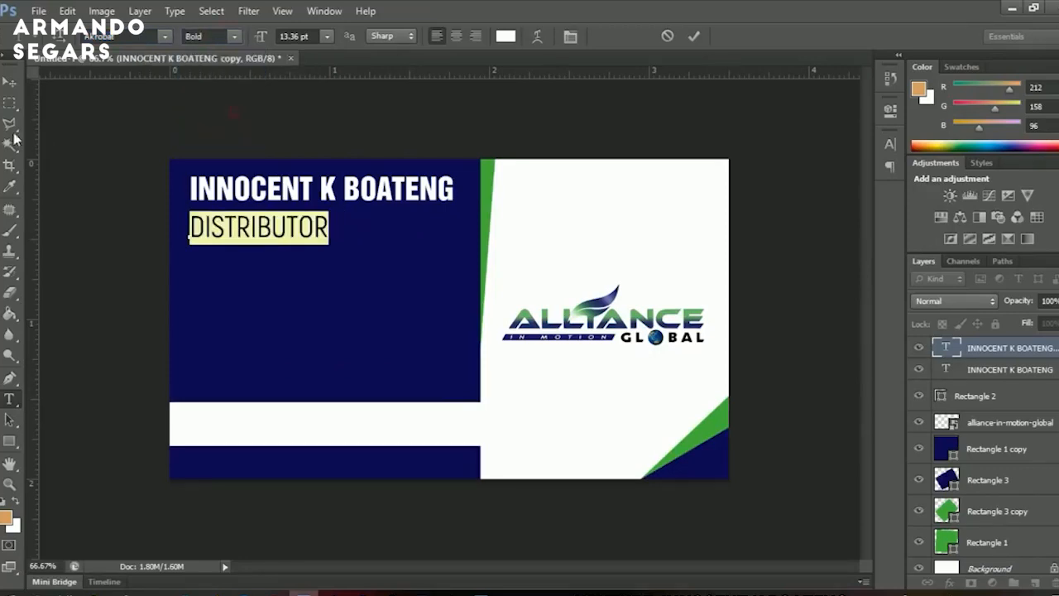
click(10, 82)
Scale the DISTRIBUTOR text down to about 79%.
key(ctrl+t)
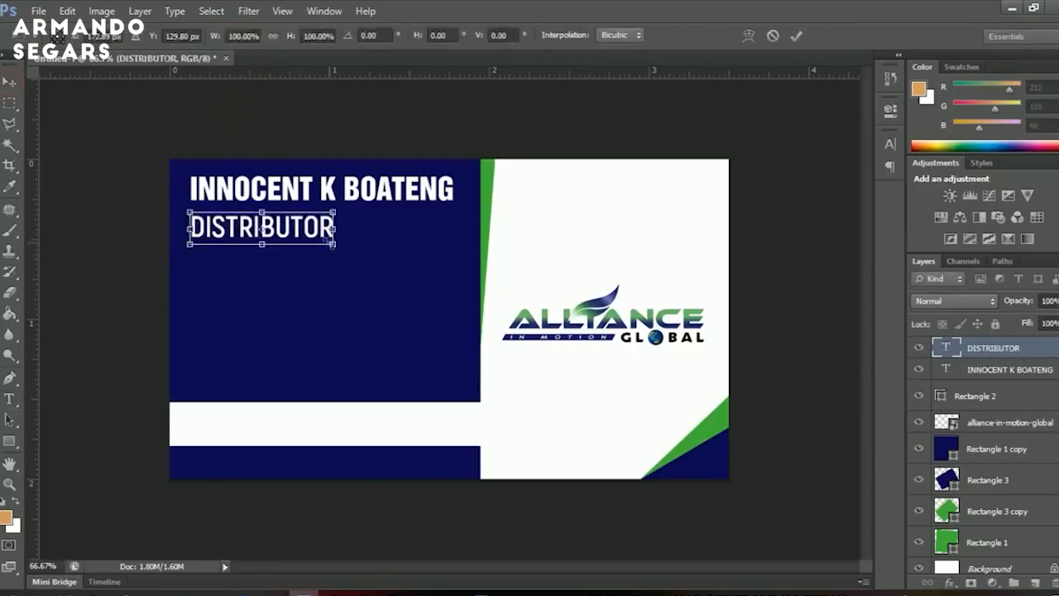
drag(336, 245, 452, 233)
key(Return)
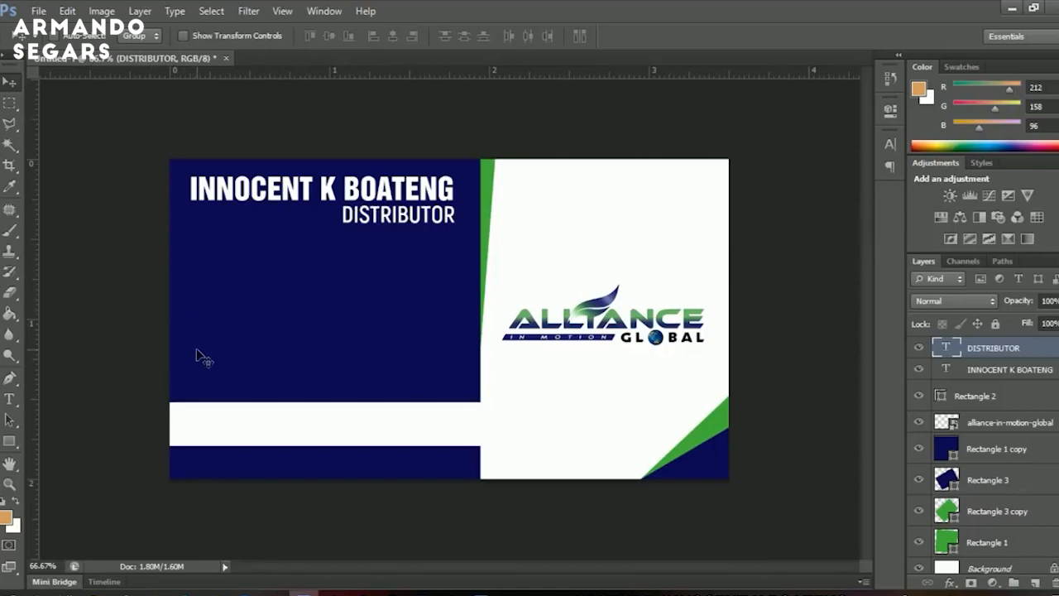
Minimise Photoshop and drag symbols.tif from the desktop into Photoshop to open it.
click(1011, 9)
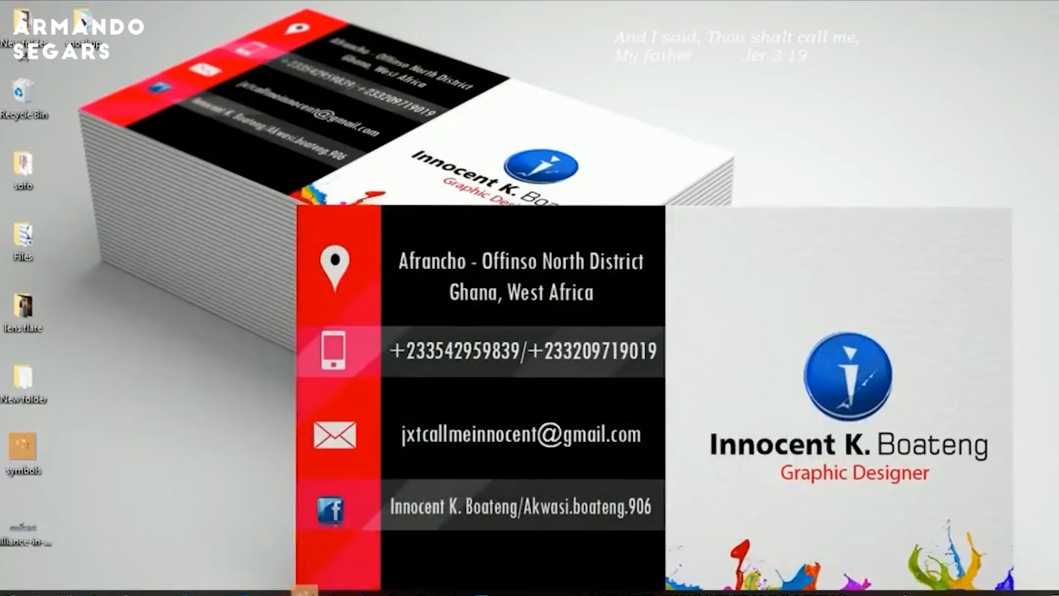
drag(304, 591, 979, 461)
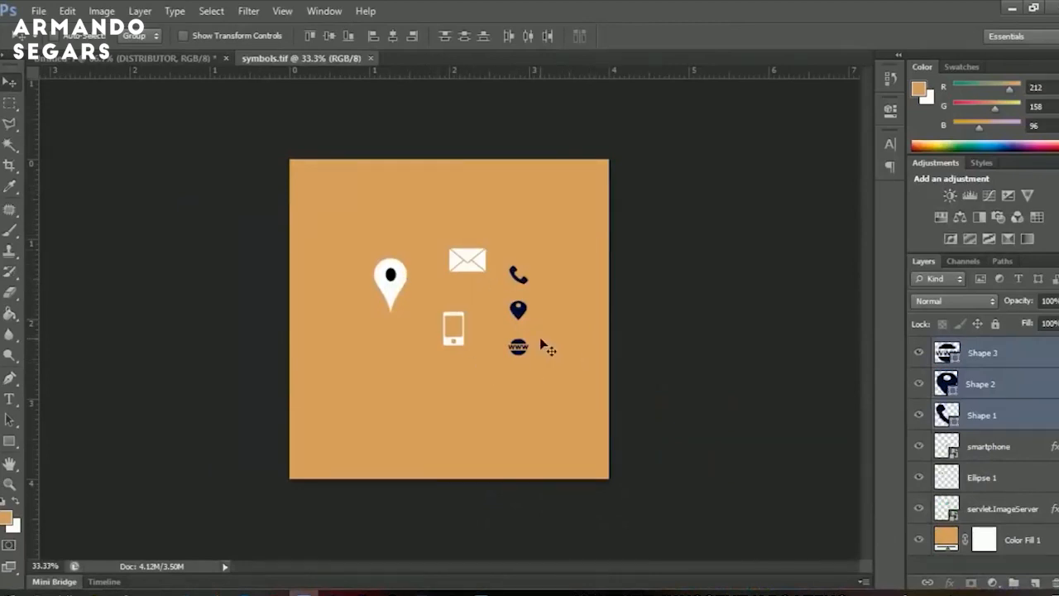
Drag the phone and pin icon layers (Shape 1 and Shape 2) onto the business card.
click(972, 416)
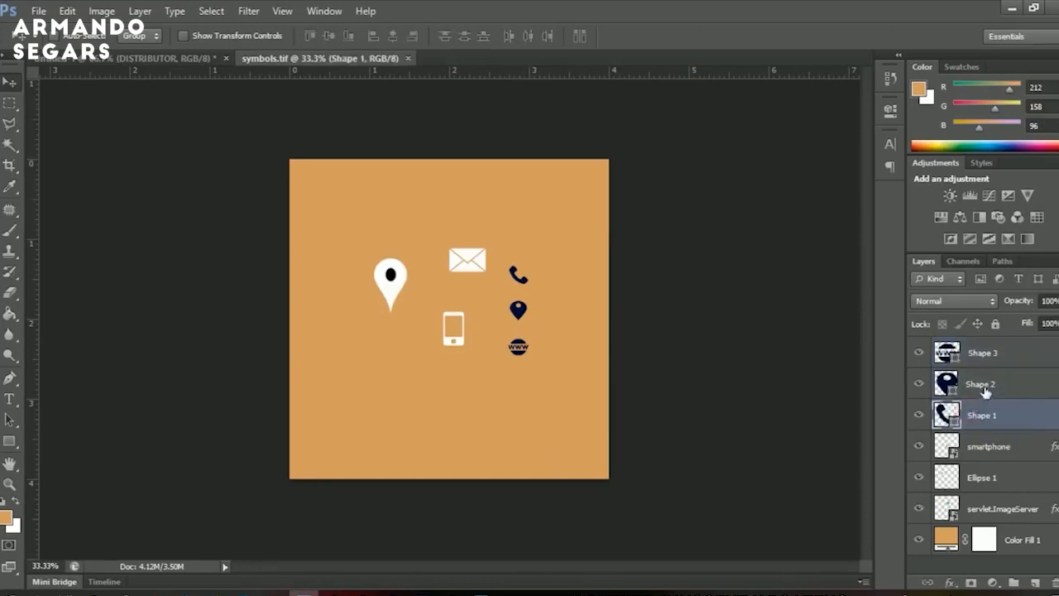
ctrl+click(985, 391)
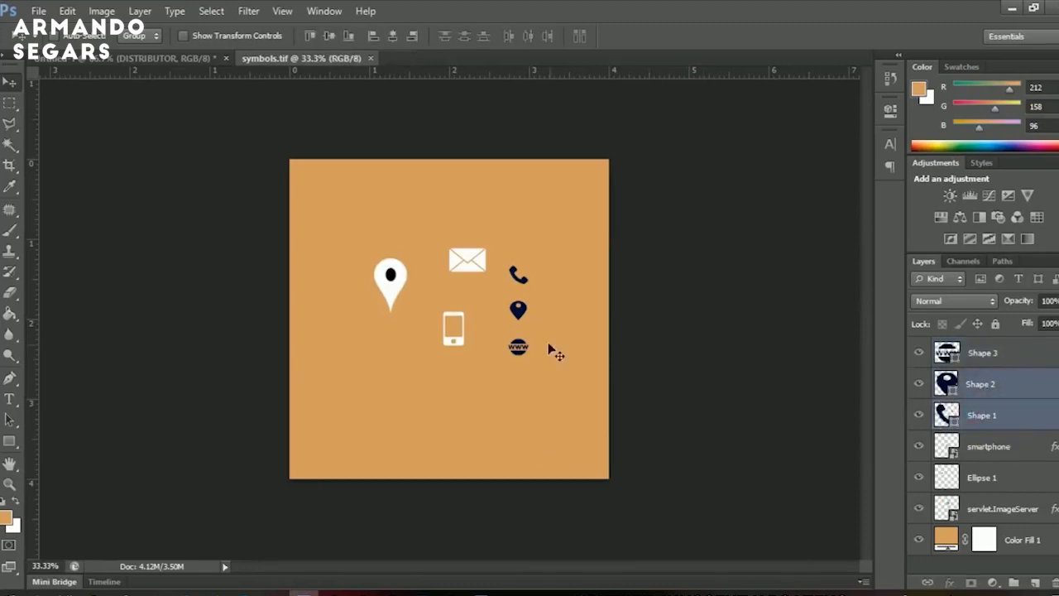
drag(514, 308, 278, 326)
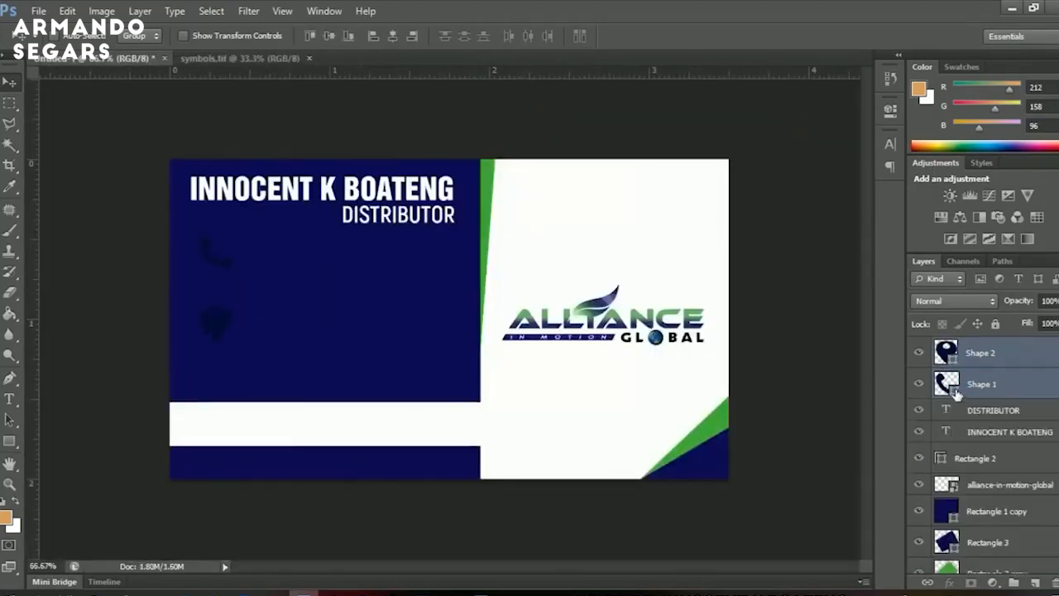
Recolour the phone and pin icons white.
double_click(947, 383)
click(654, 246)
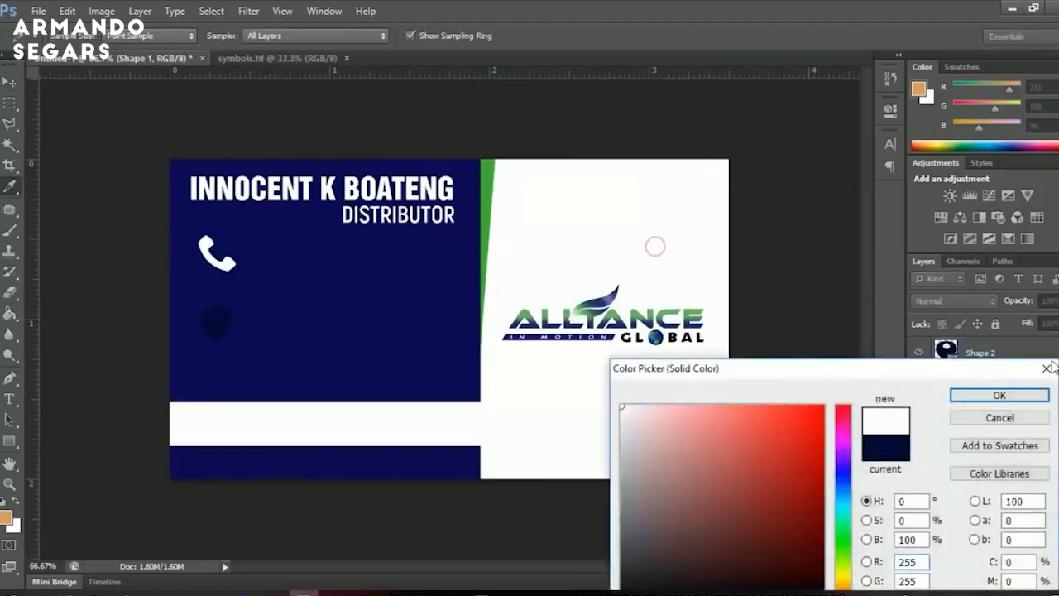
click(999, 396)
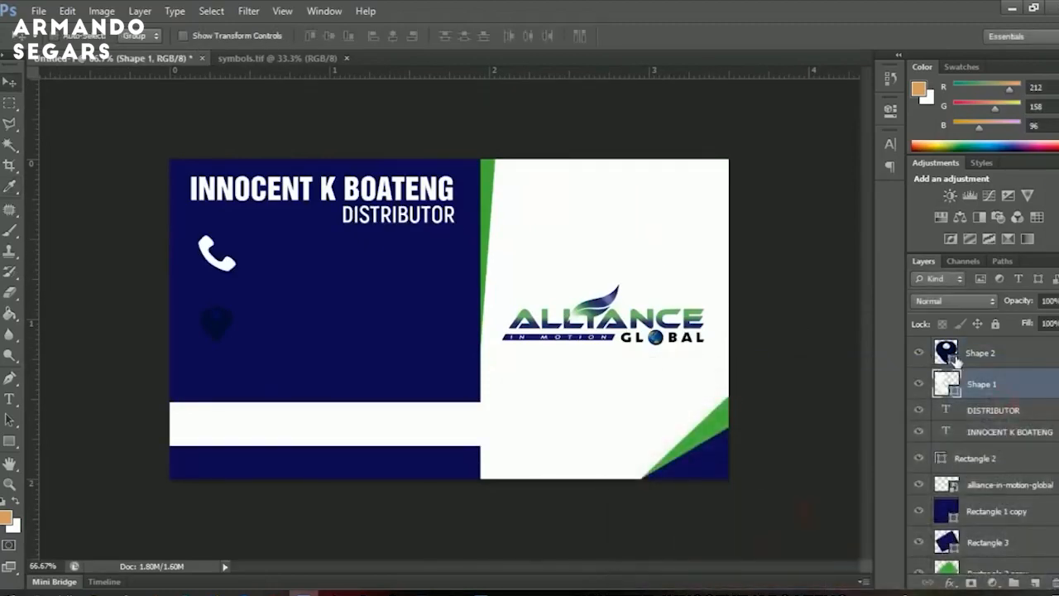
double_click(948, 354)
click(659, 241)
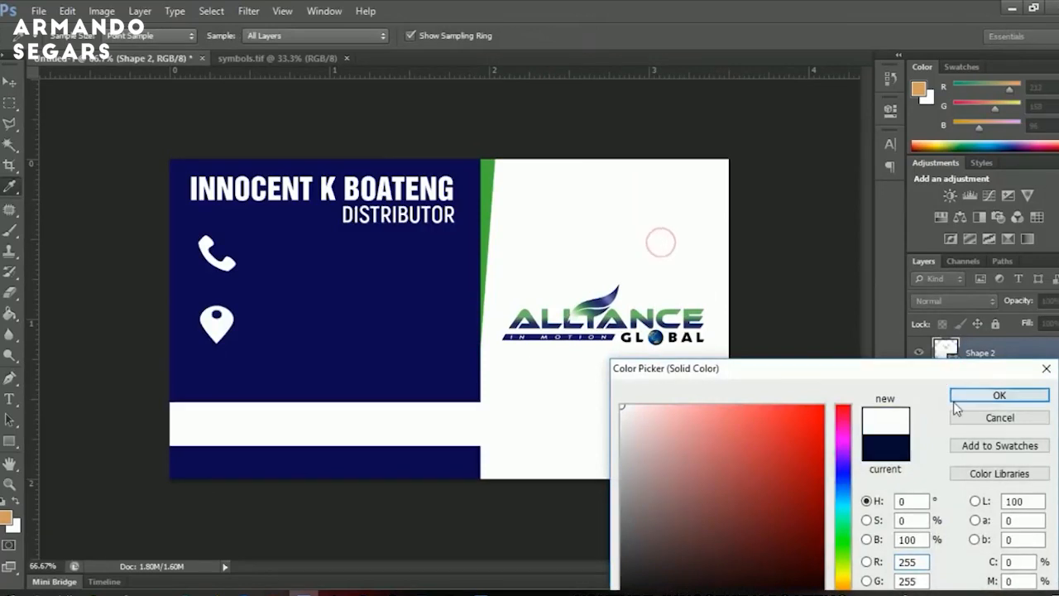
click(963, 397)
Shrink both icons to about 67% and nudge them slightly left.
shift+click(978, 386)
key(ctrl+t)
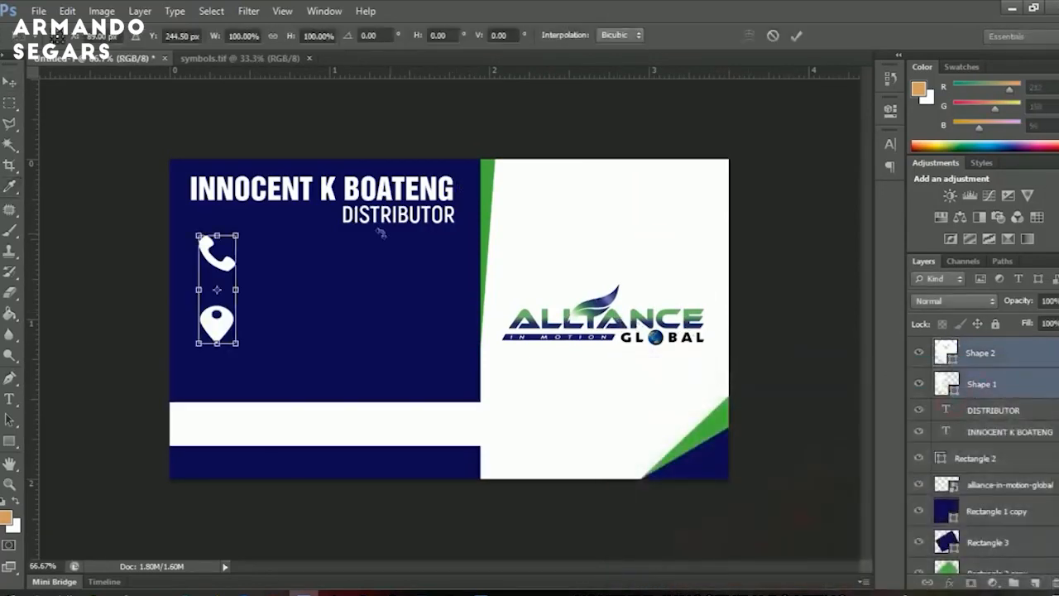
drag(241, 226, 227, 248)
key(Return)
drag(284, 290, 272, 288)
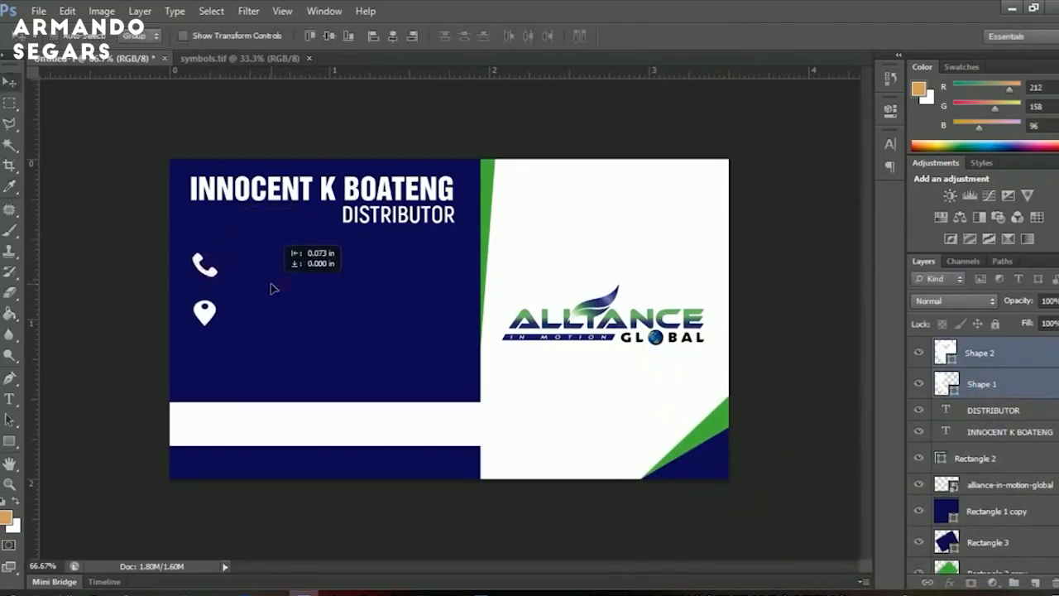
Bring the envelope layer from symbols.tif onto the card just below the location pin.
click(261, 64)
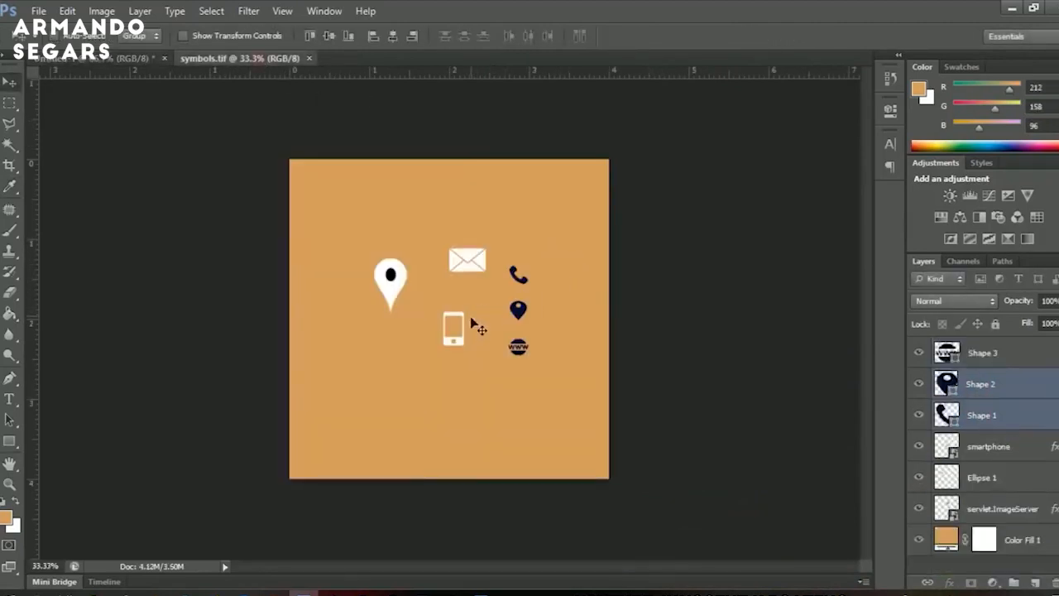
right_click(468, 263)
click(500, 270)
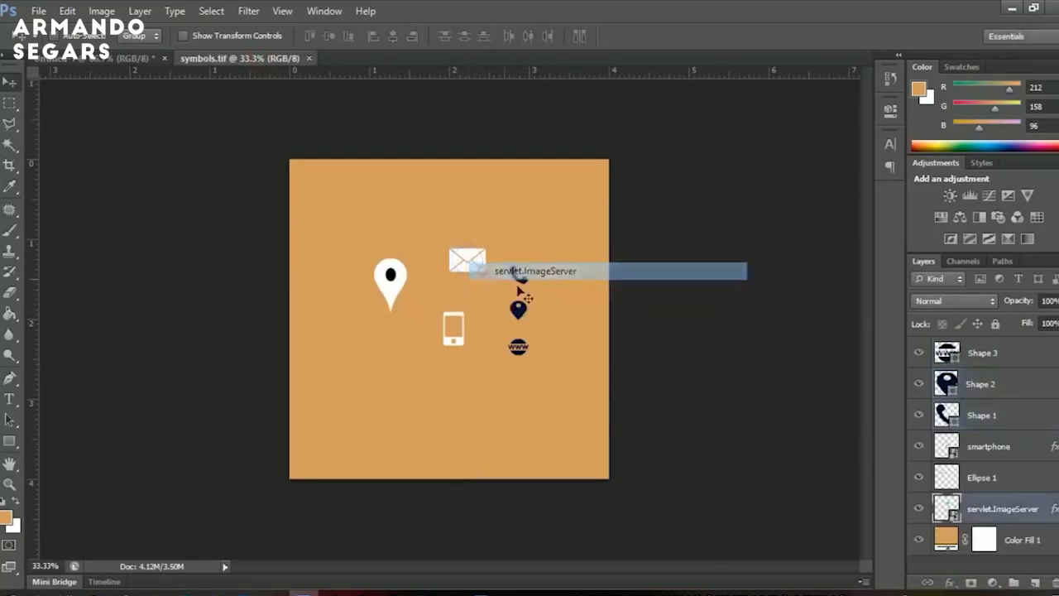
drag(560, 328, 228, 379)
drag(447, 319, 572, 246)
key(z)
right_click(988, 348)
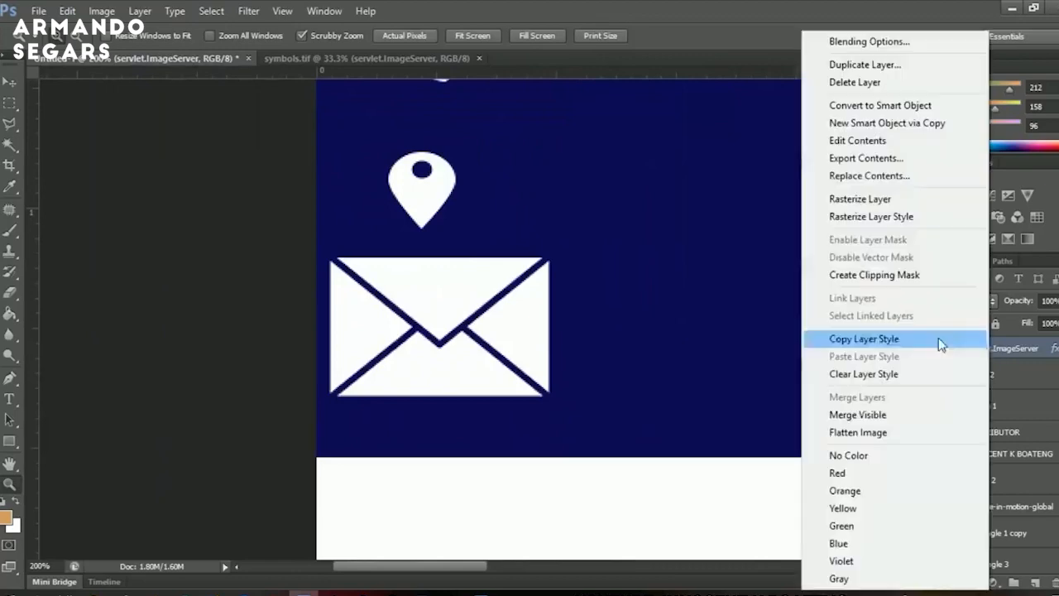
Rasterize the envelope layer, then try a dark red Color Overlay and cancel it.
click(836, 199)
right_click(989, 351)
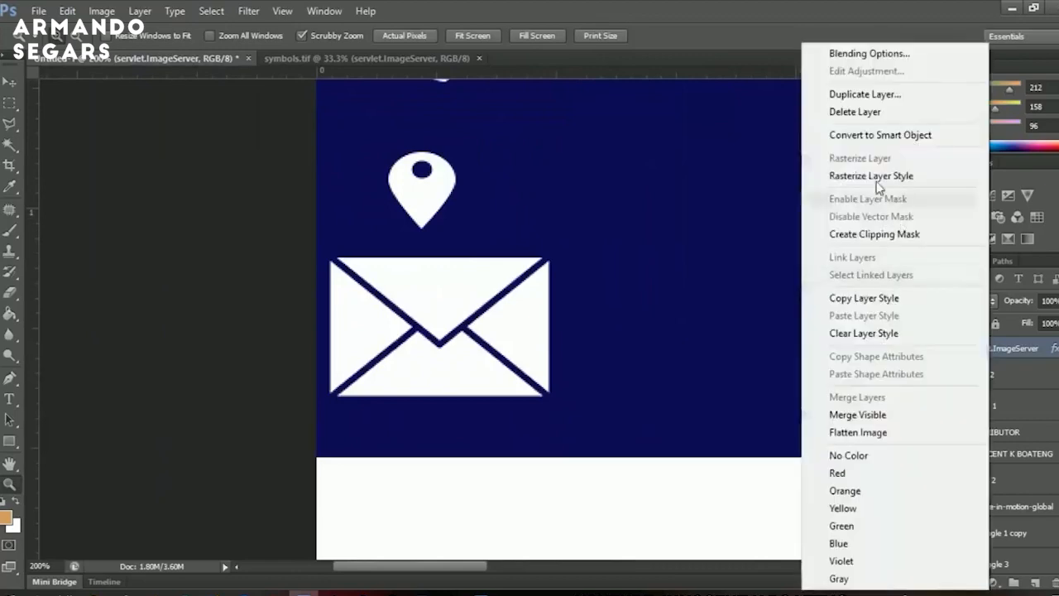
click(879, 56)
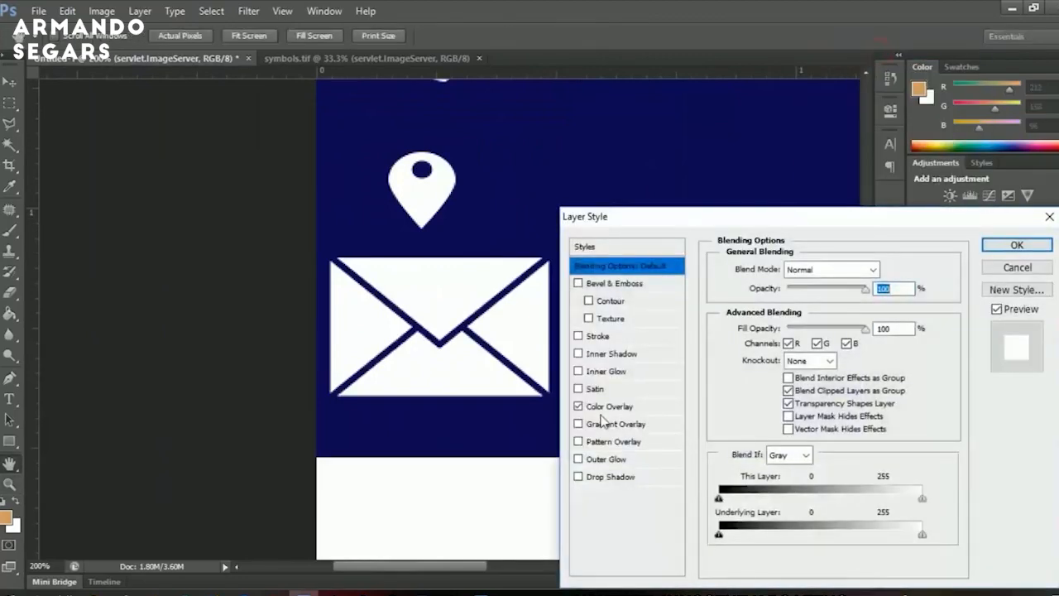
click(608, 406)
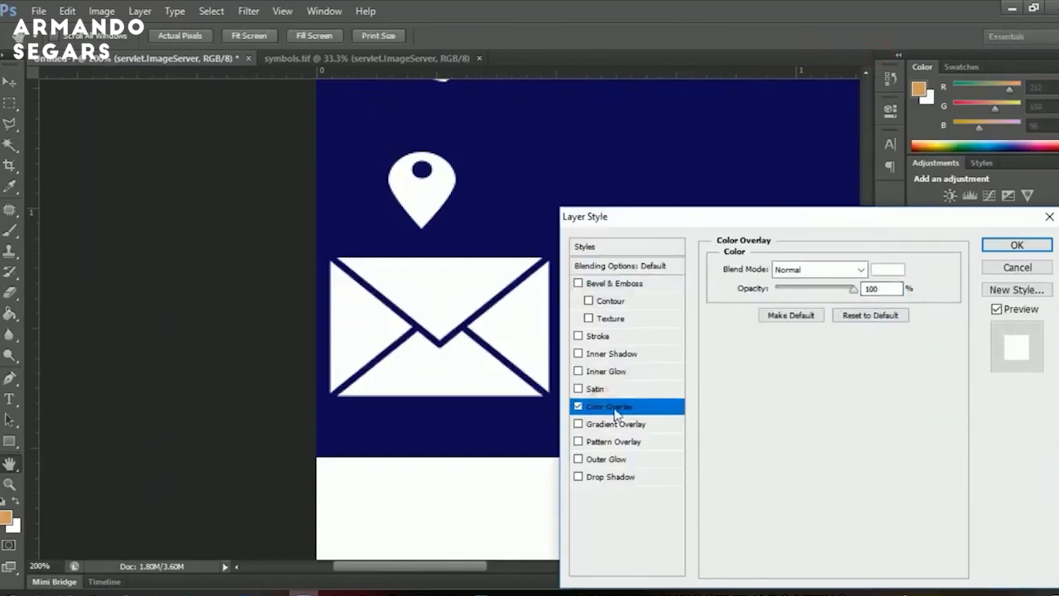
click(887, 268)
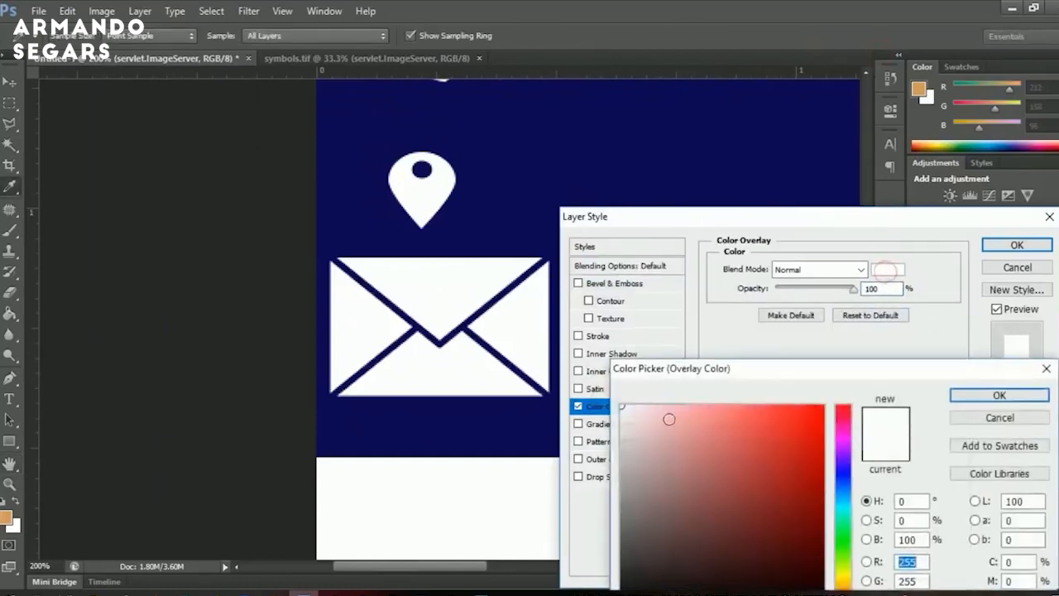
click(751, 496)
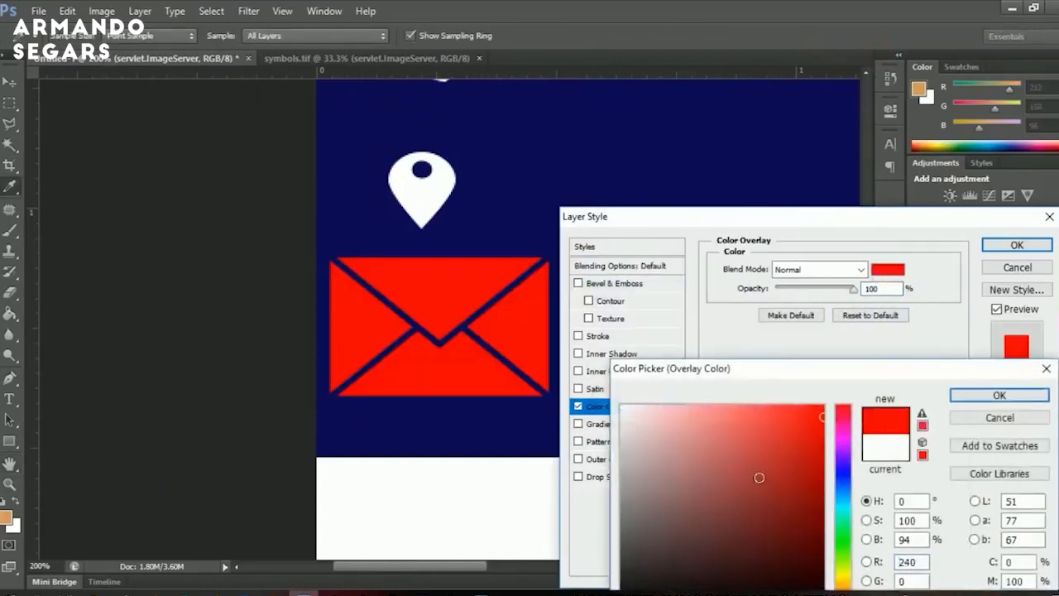
click(999, 418)
click(1017, 267)
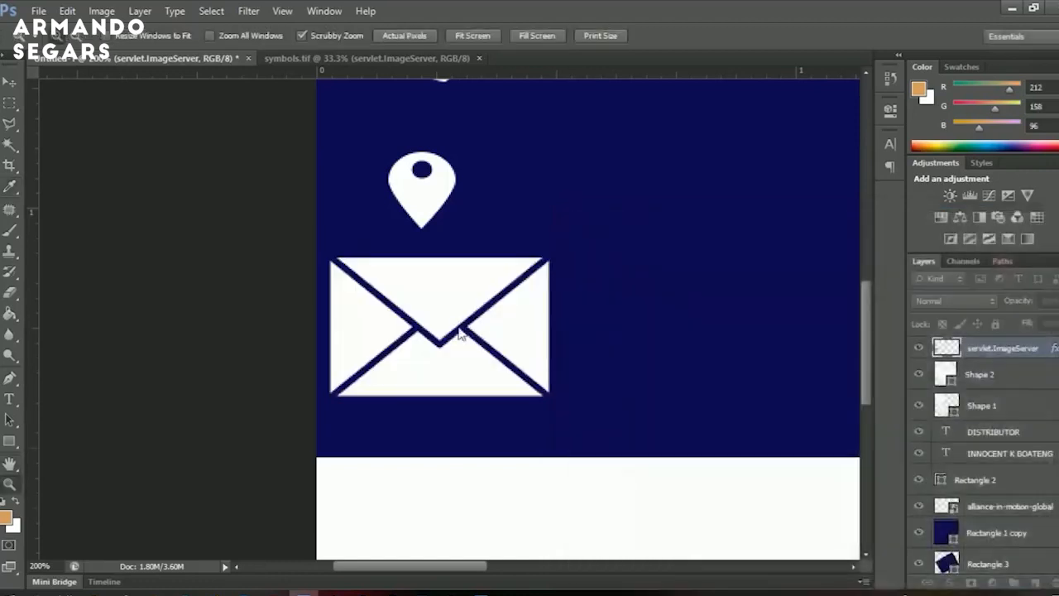
Scale the envelope down to 33.33%.
key(ctrl+t)
drag(554, 264, 476, 299)
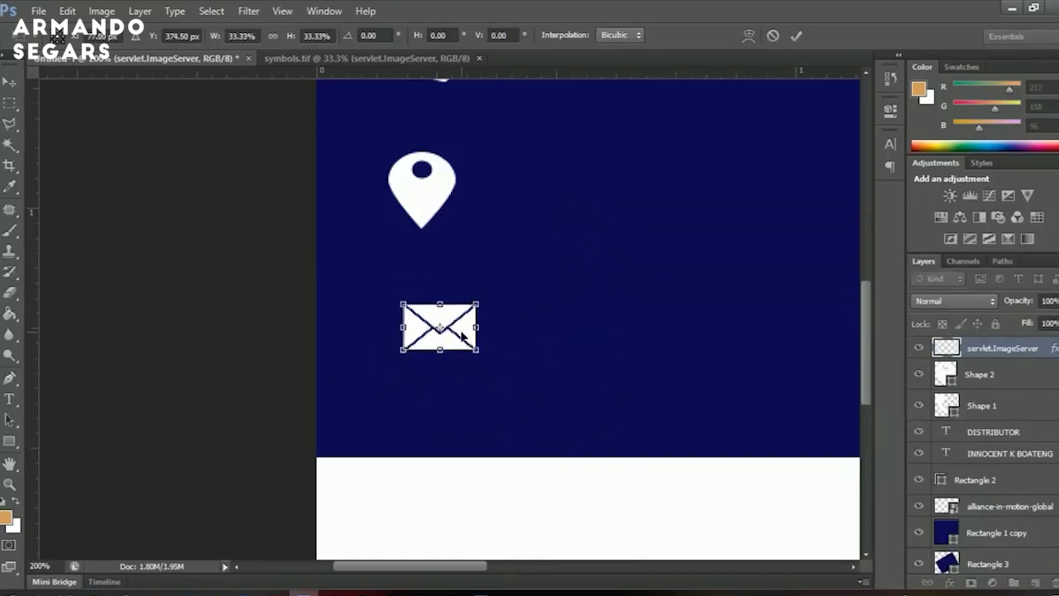
key(Return)
Add two vertical guides framing the icon column and move the envelope between them.
key(ctrl+r)
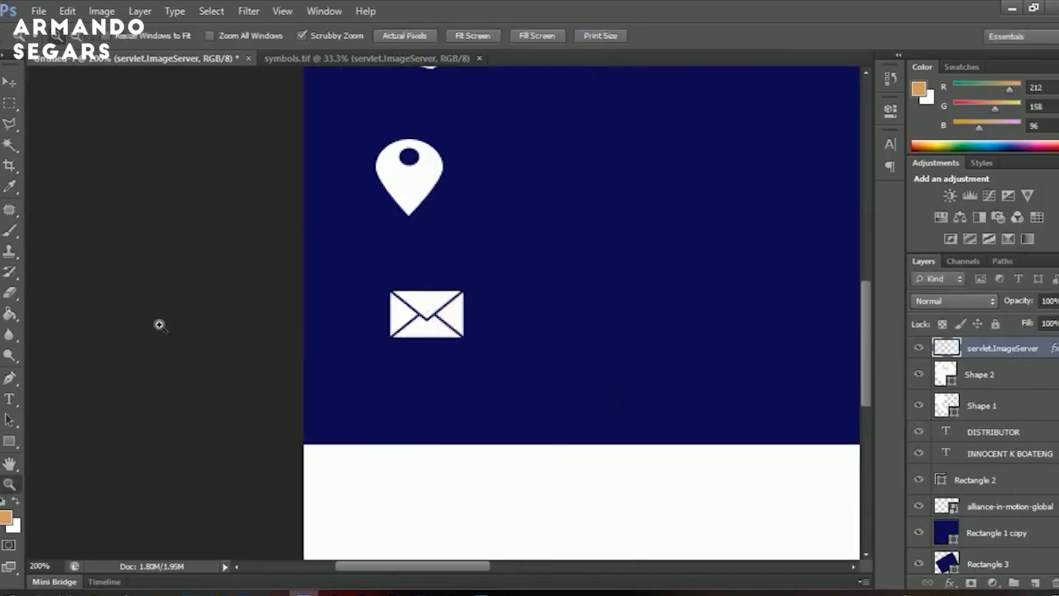
key(ctrl+r)
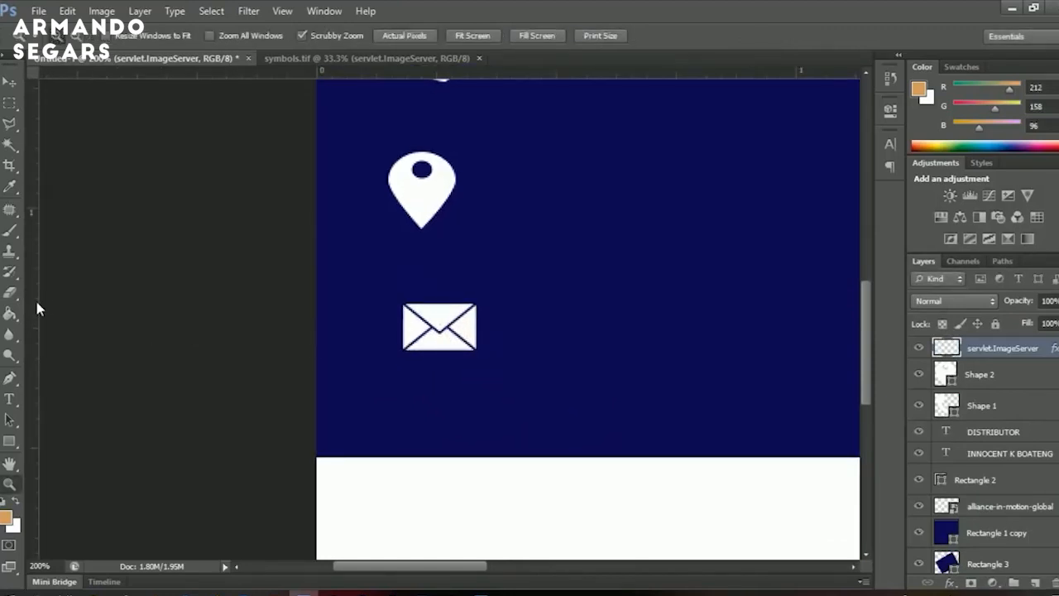
drag(36, 308, 384, 305)
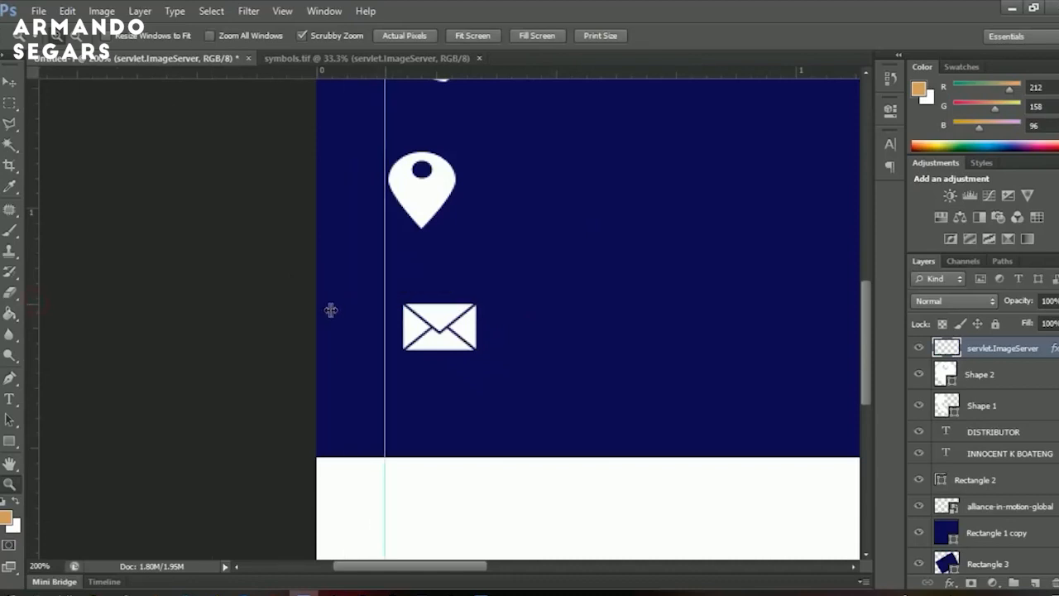
drag(32, 330, 461, 322)
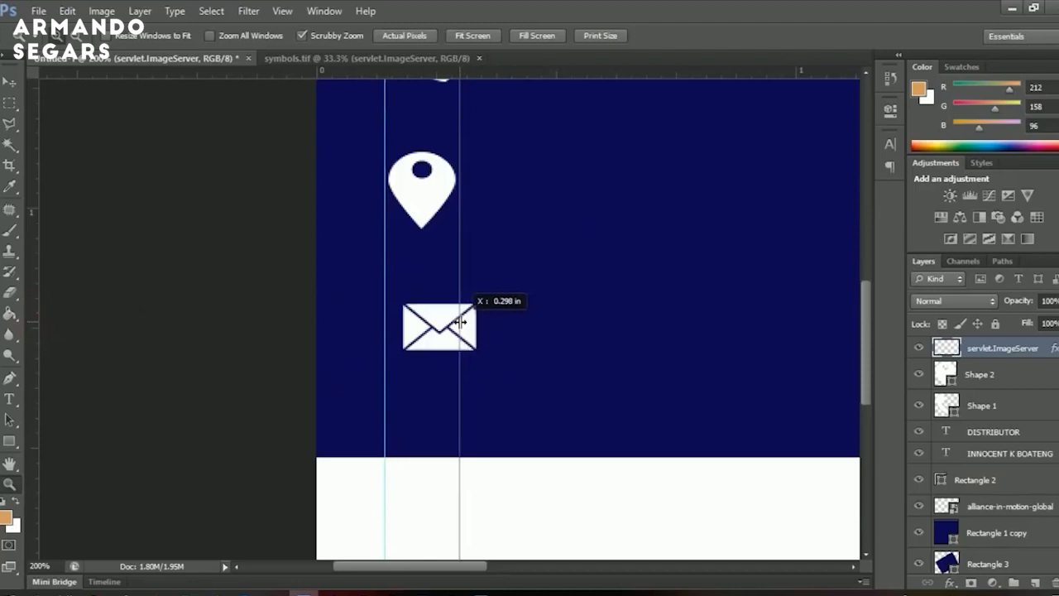
mouse_move(460, 322)
mouse_down()
mouse_move(462, 340)
mouse_move(455, 331)
mouse_up()
key(v)
right_click(440, 334)
click(476, 346)
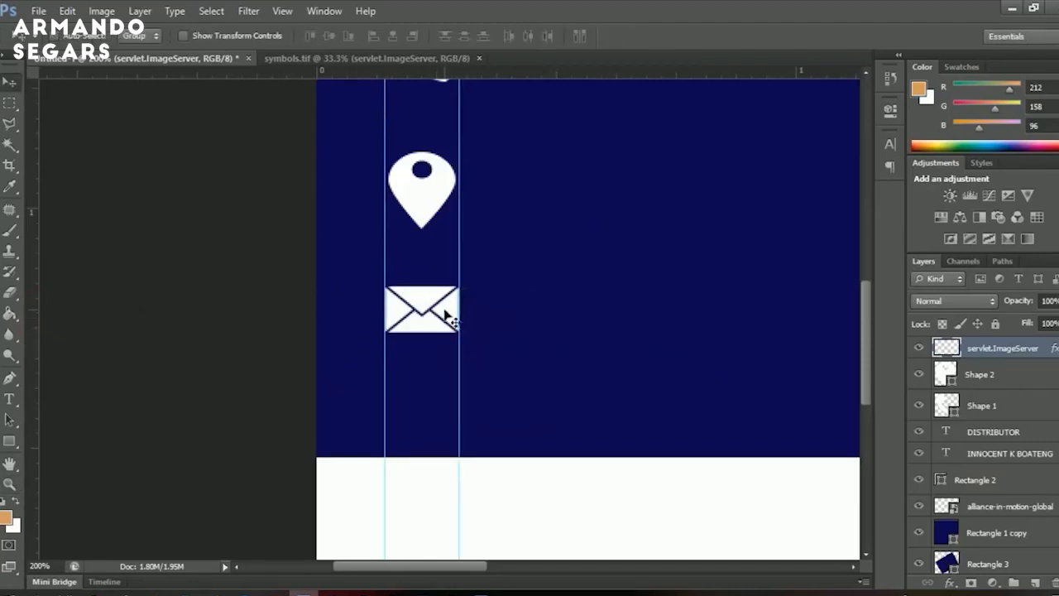
drag(442, 239, 440, 361)
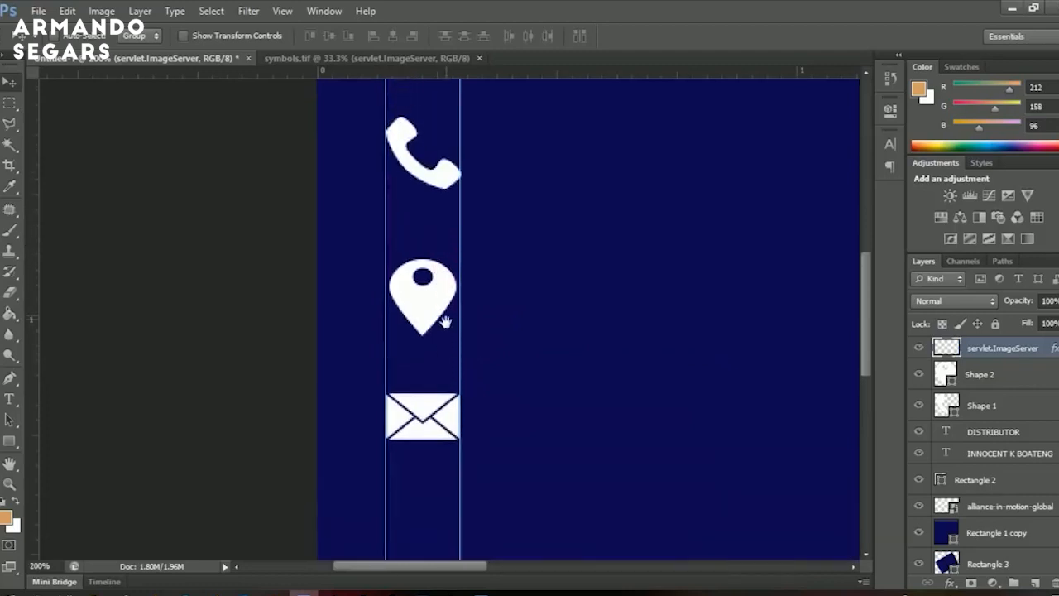
Move the phone icon down to the pin's spot and the pin into the white band.
right_click(422, 173)
click(436, 178)
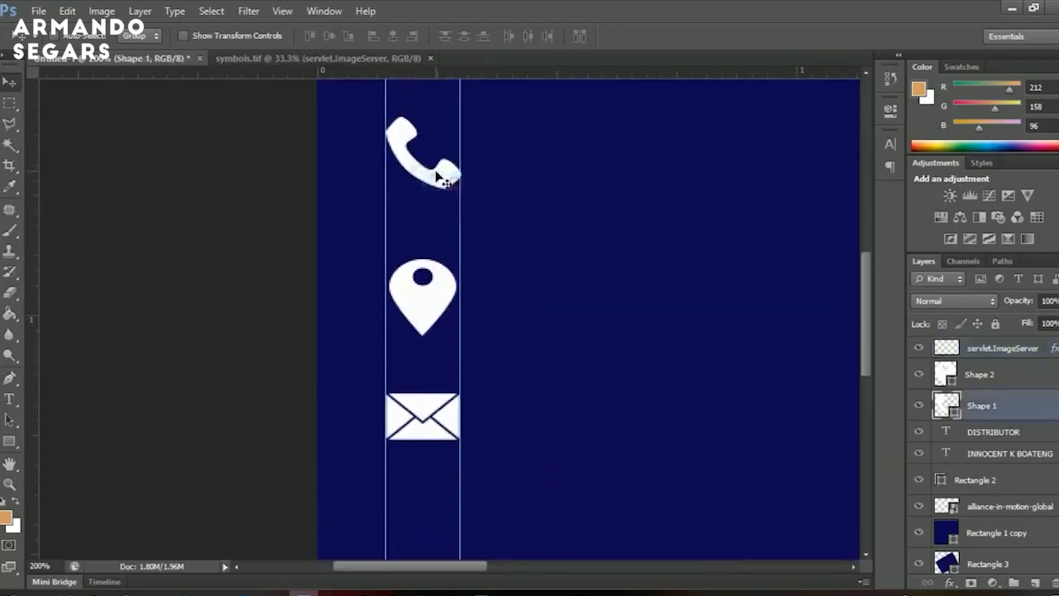
drag(436, 176, 425, 293)
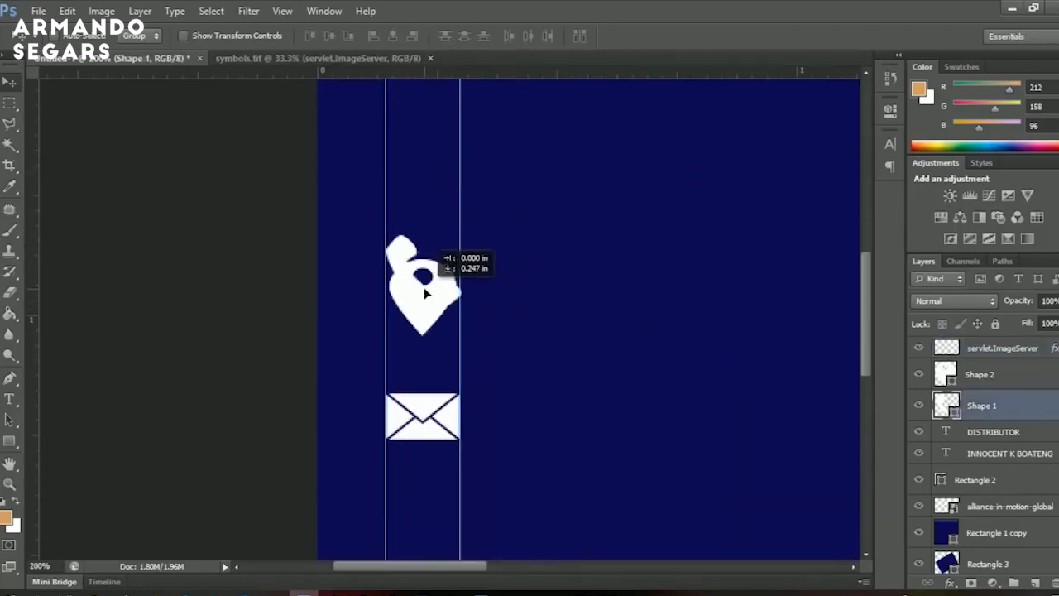
right_click(418, 313)
click(439, 328)
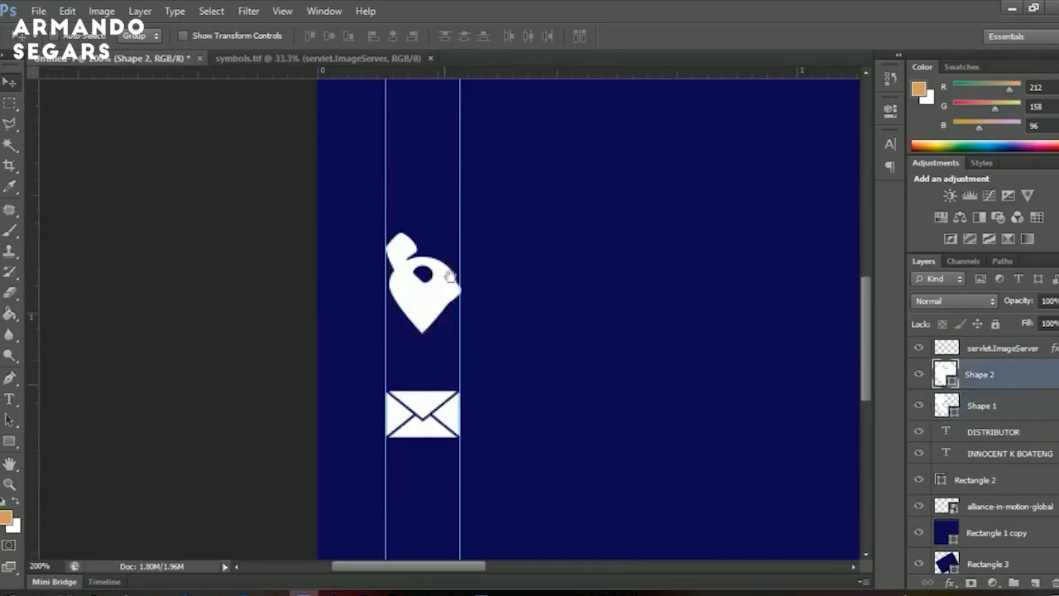
scroll(450, 275, down, 3)
drag(429, 152, 429, 480)
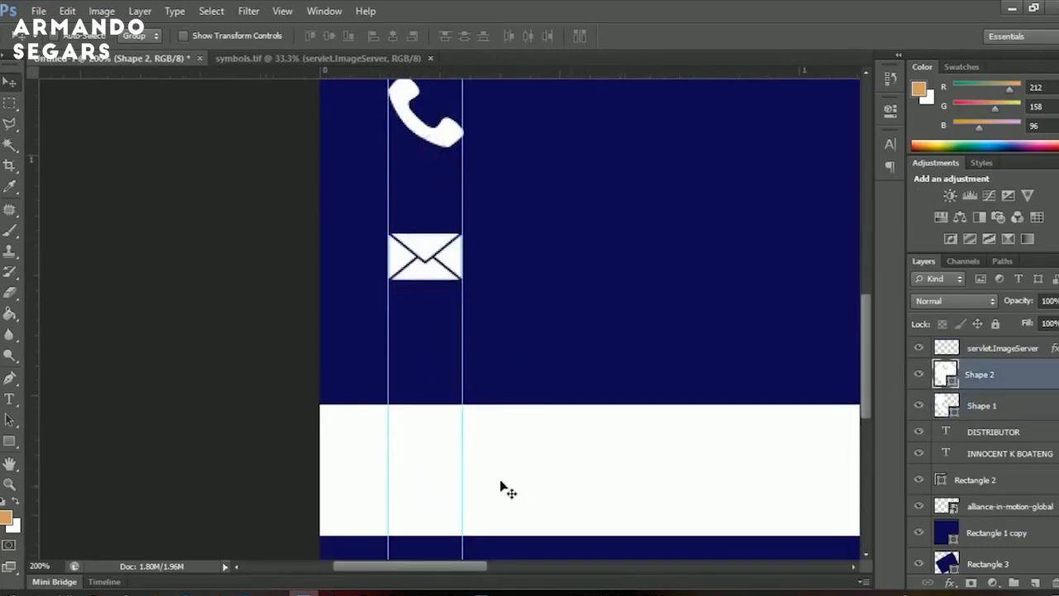
Recolour the location pin to the card's navy.
double_click(949, 381)
click(719, 262)
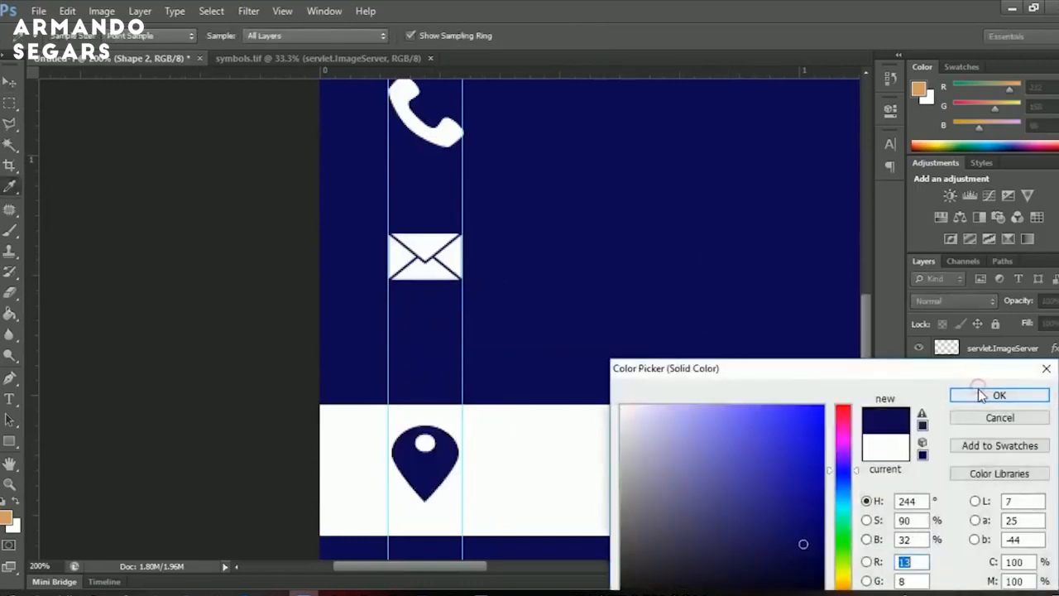
click(980, 395)
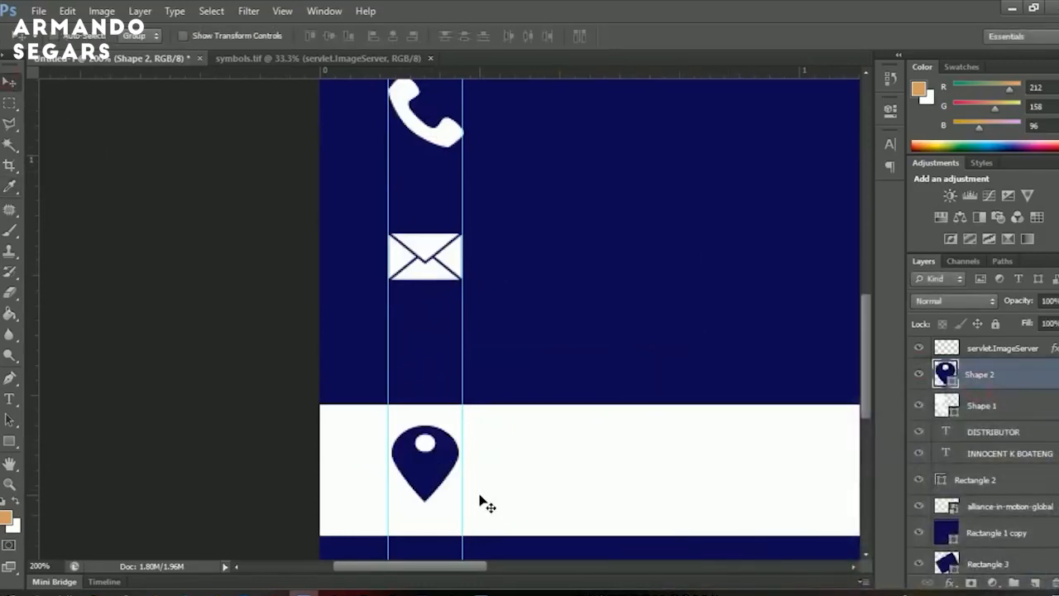
key(alt+space)
alt+click(461, 319)
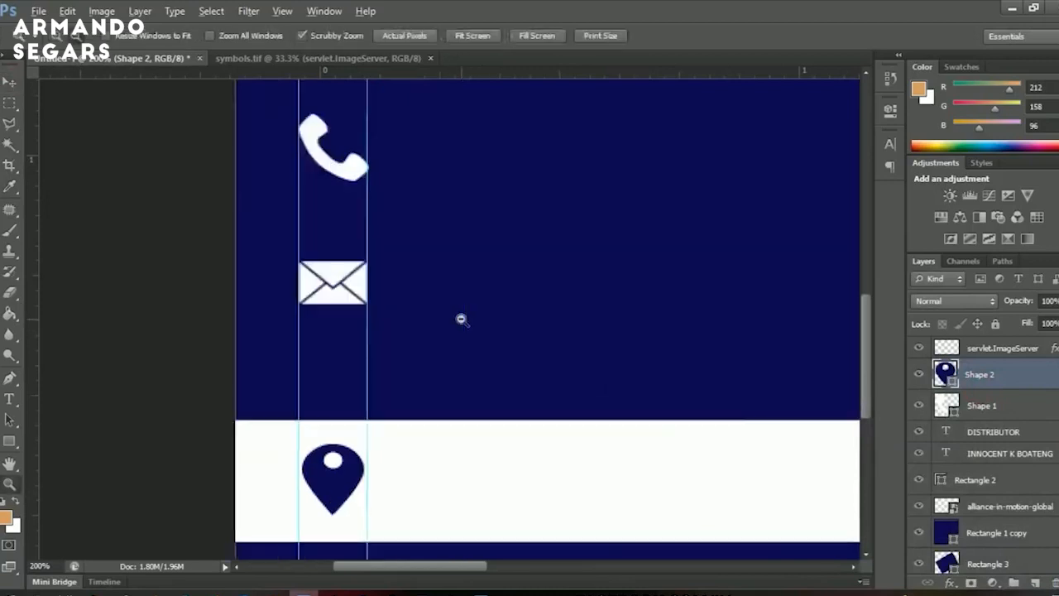
Add a two-line text layer with two phone numbers beside the phone icon.
key(z)
click(251, 327)
alt+click(252, 328)
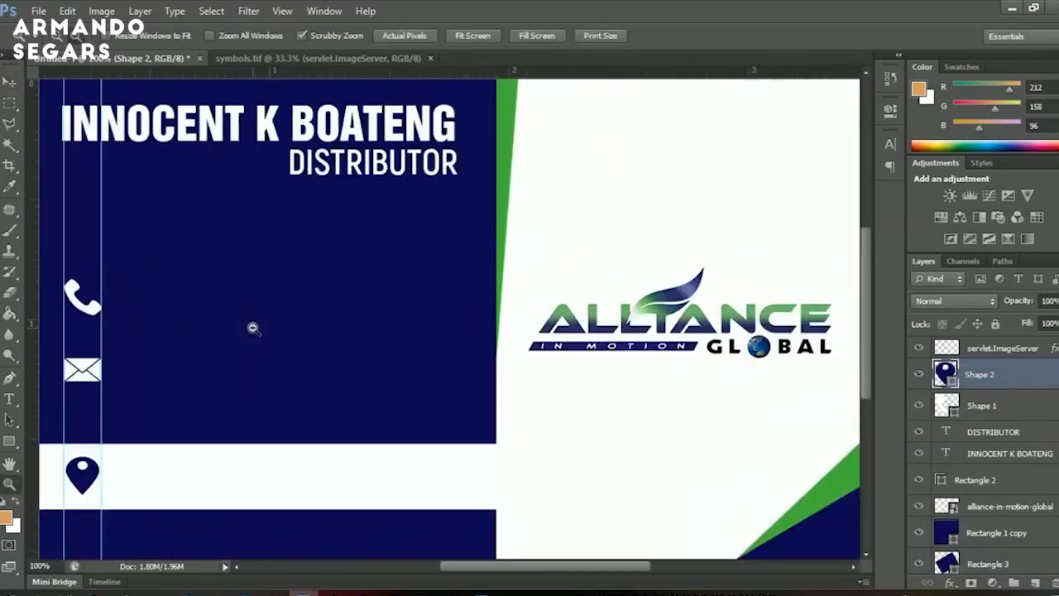
alt+click(252, 328)
click(198, 315)
click(197, 316)
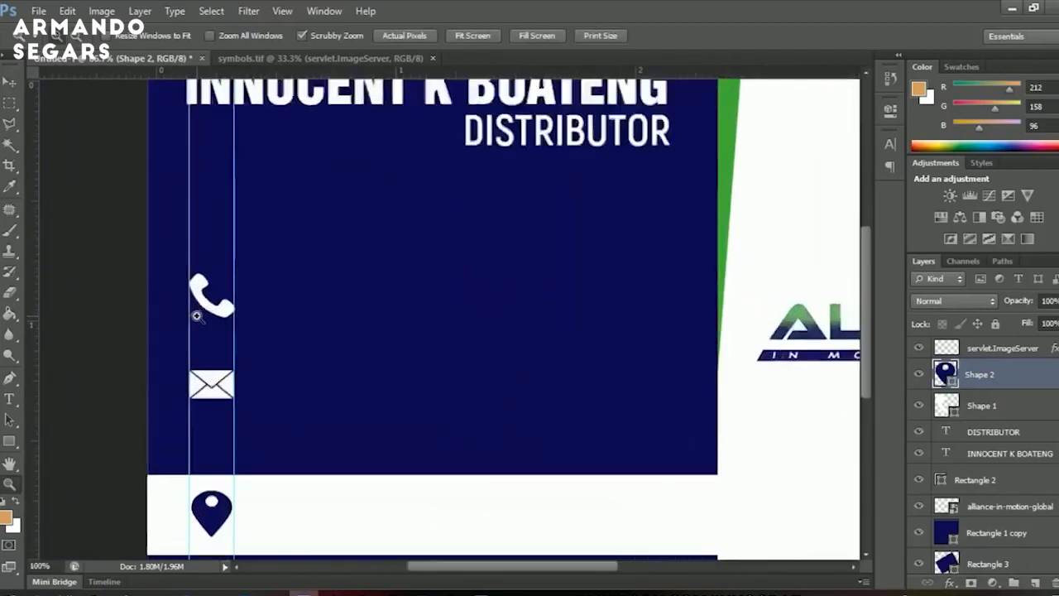
key(ctrl+0)
drag(443, 300, 90, 330)
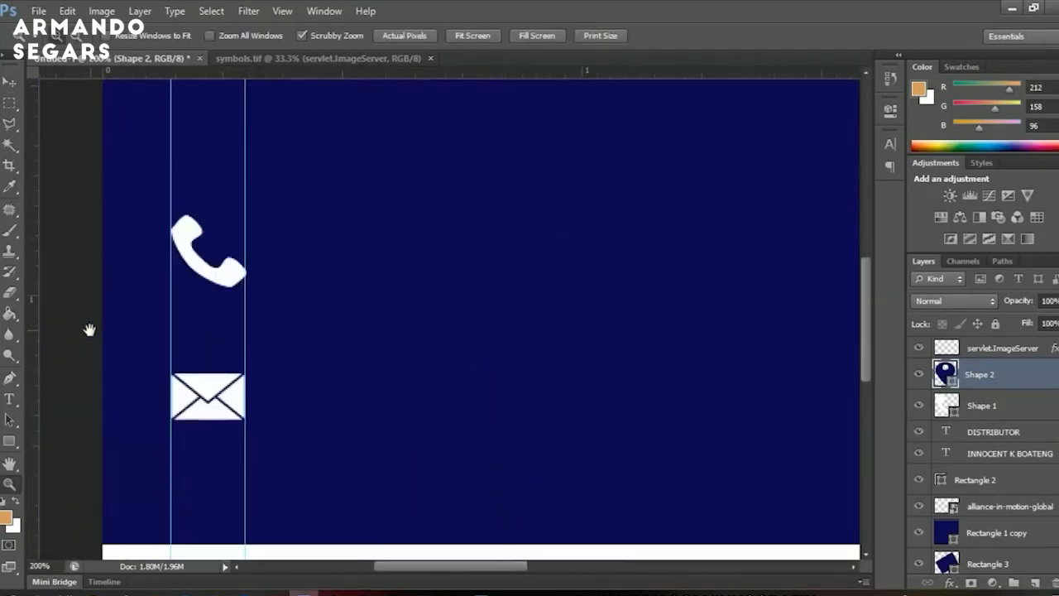
key(v)
drag(236, 329, 373, 348)
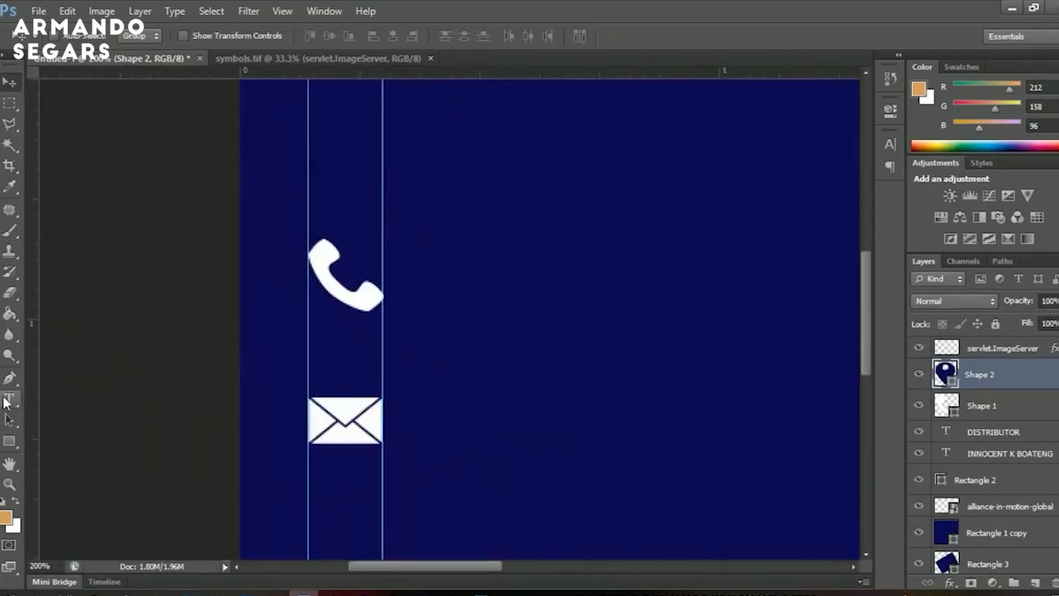
click(7, 400)
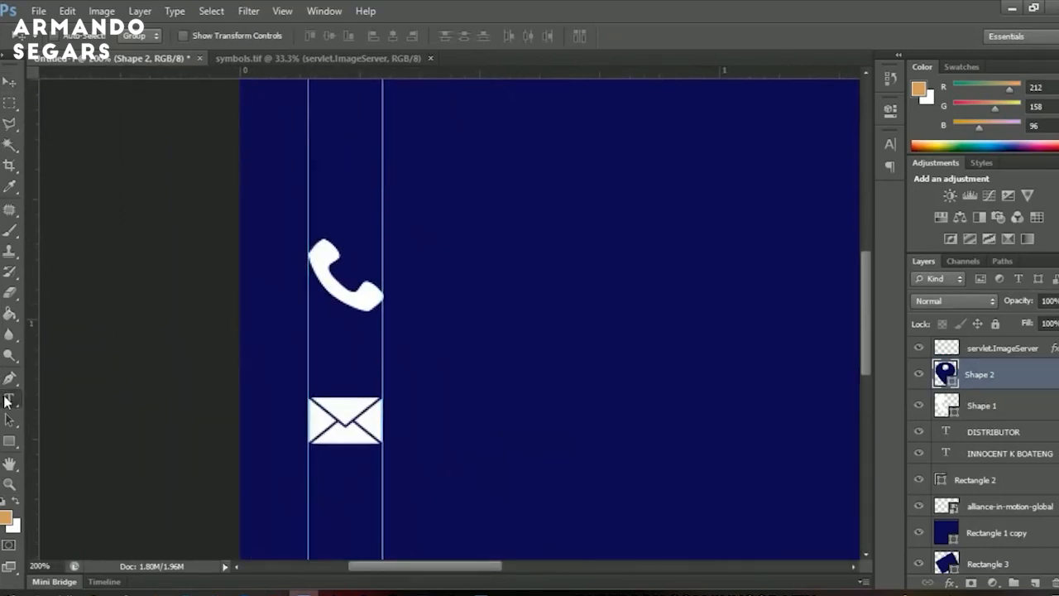
click(442, 279)
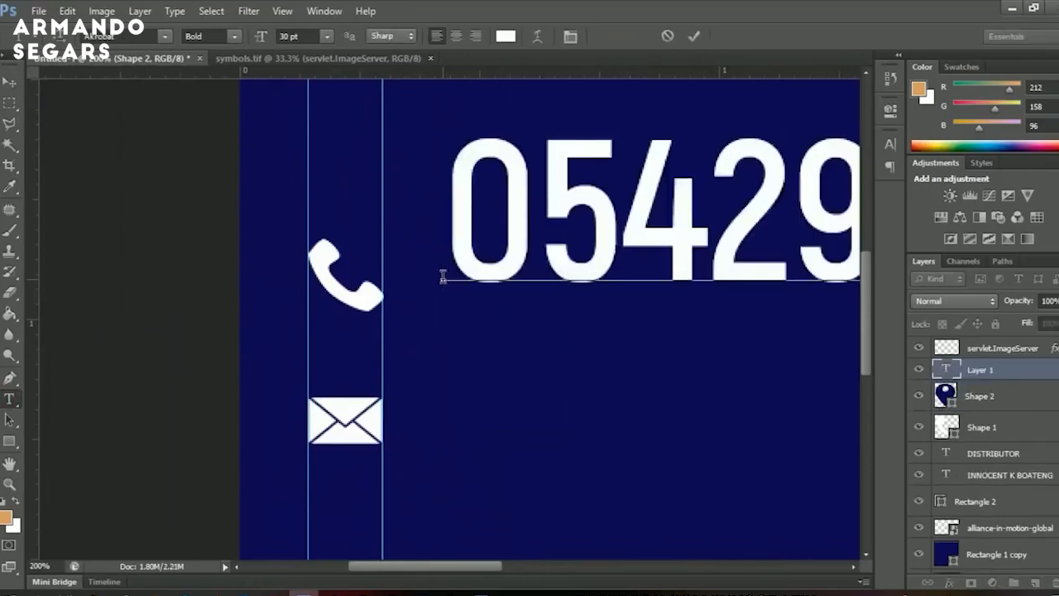
key(Return)
click(9, 82)
Shrink the phone-number text and set it to SemiBold.
key(z)
click(455, 274)
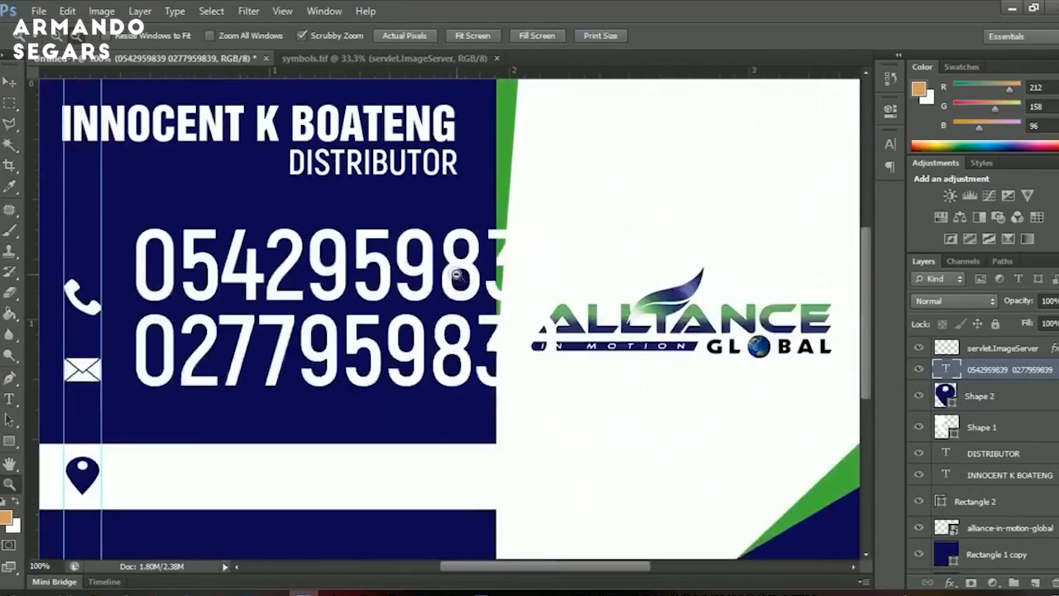
key(ctrl+t)
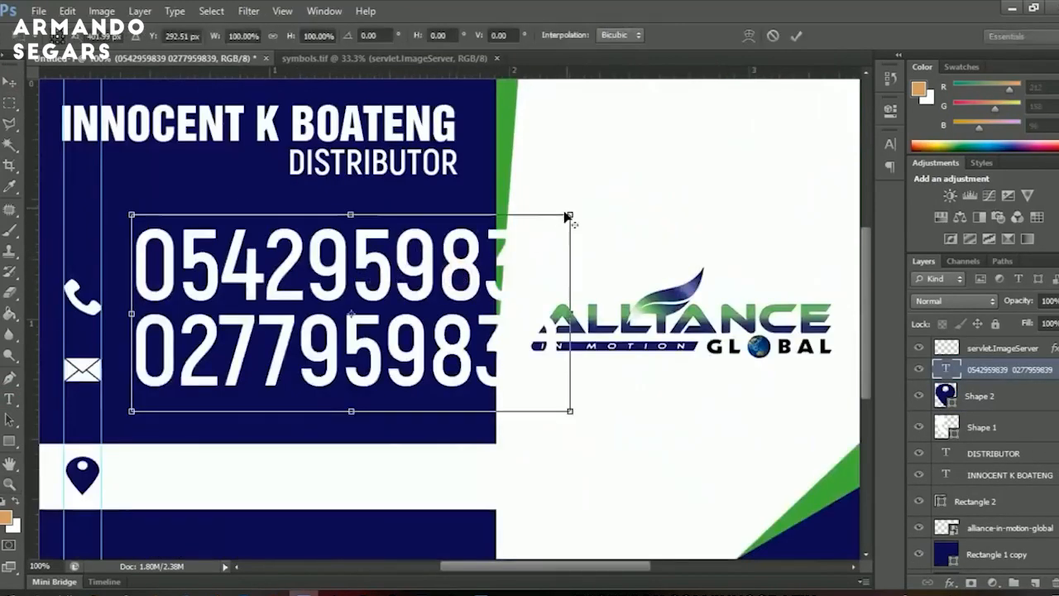
drag(567, 214, 429, 280)
key(Return)
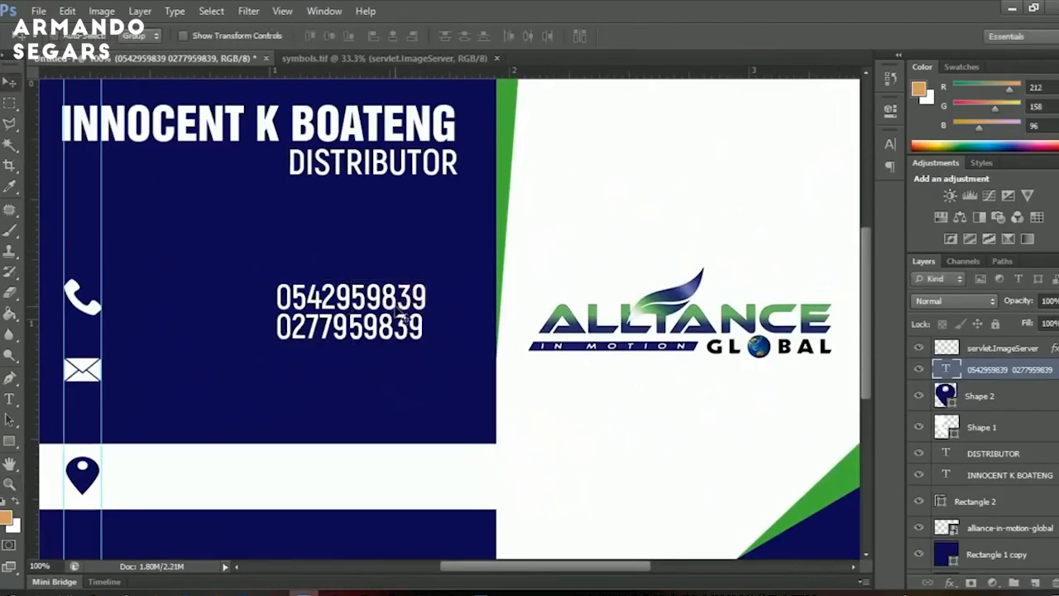
double_click(357, 281)
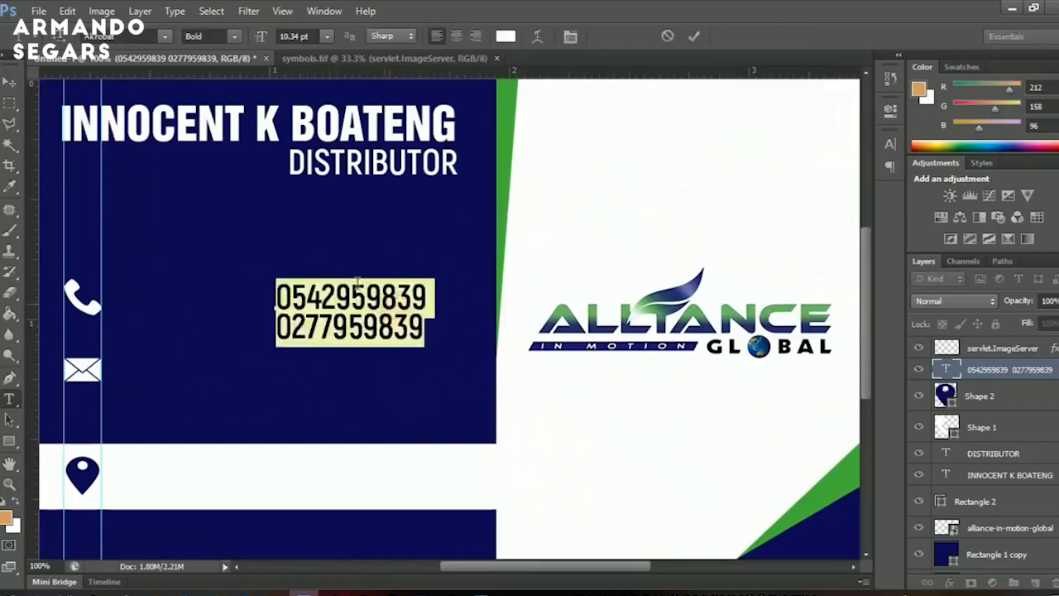
click(238, 35)
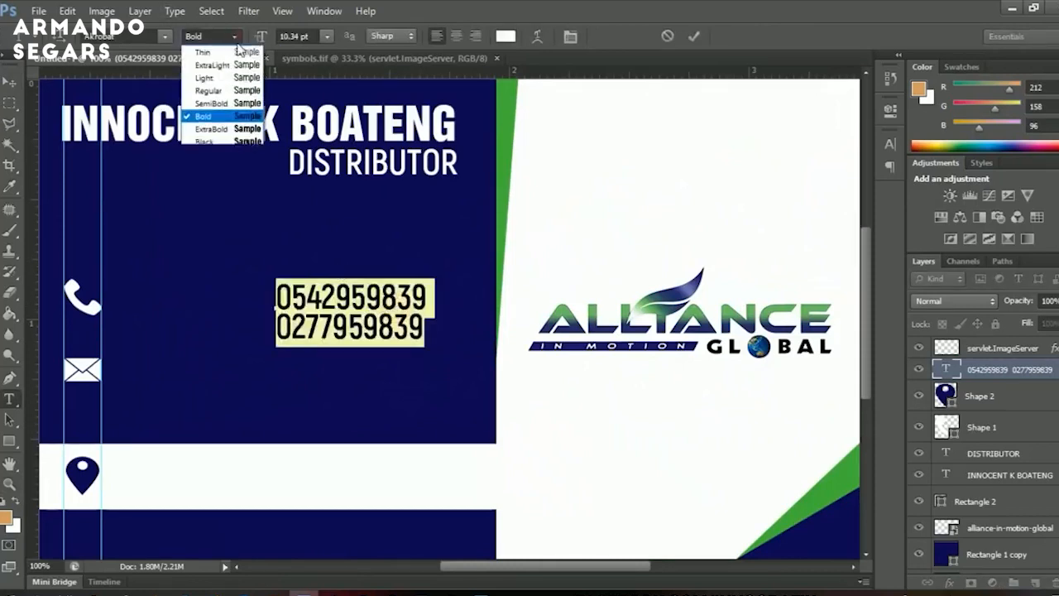
click(233, 104)
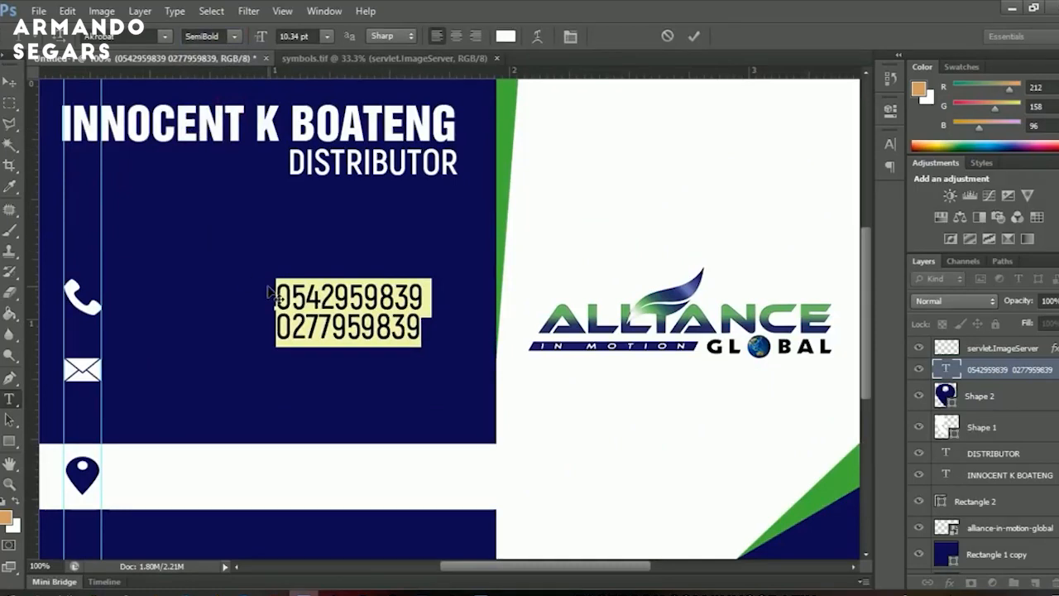
click(10, 82)
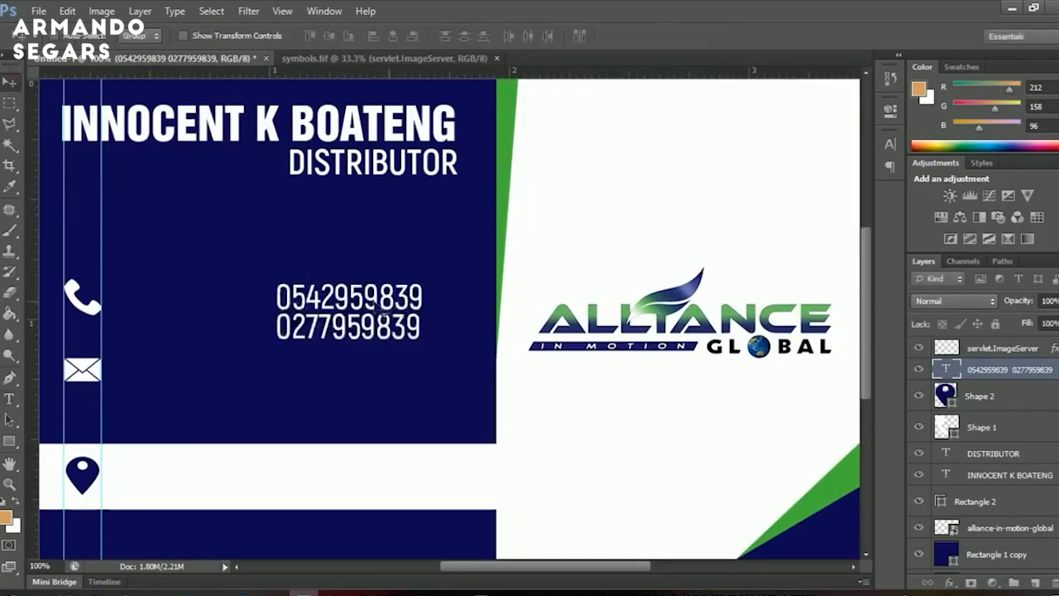
Move the phone numbers beside the phone icon and line the icon up with them.
drag(373, 302, 213, 301)
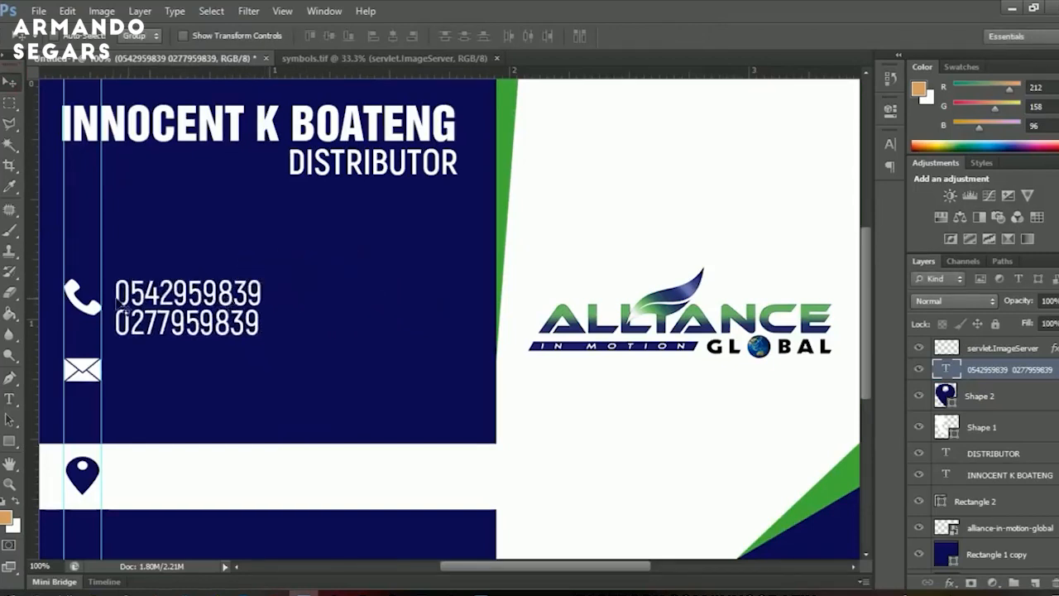
right_click(93, 314)
click(130, 317)
drag(130, 317, 192, 394)
right_click(176, 305)
click(181, 309)
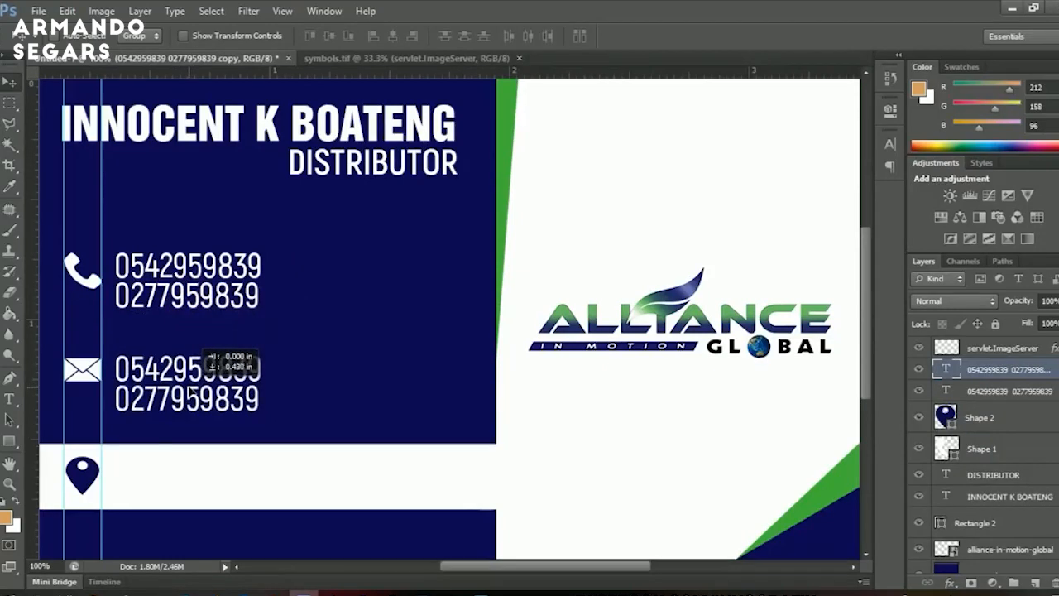
Replace the copied numbers beside the envelope with the e-mail address.
key(t)
click(169, 369)
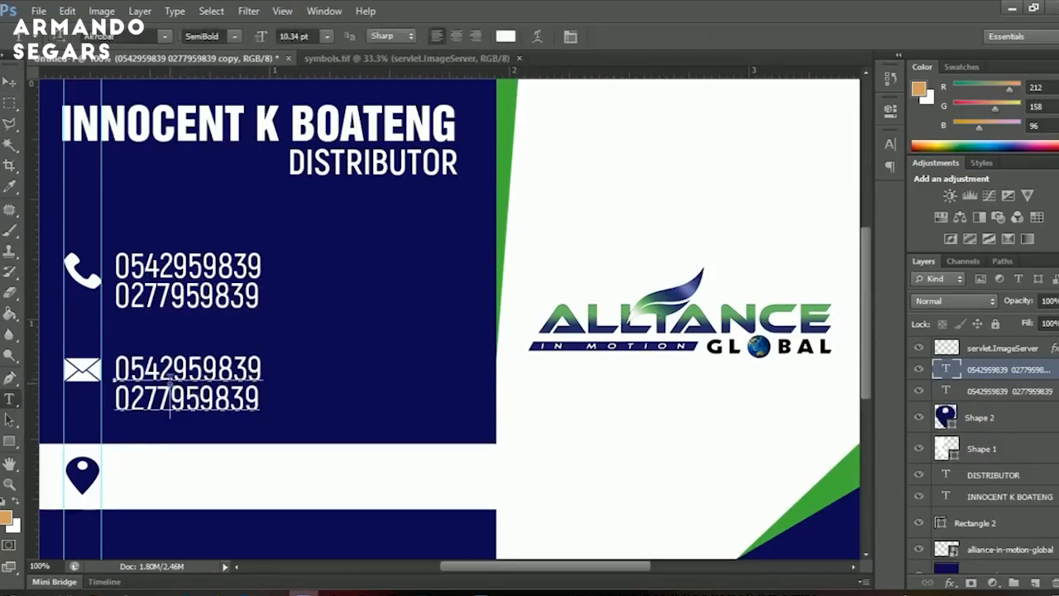
key(ctrl+a)
text(i)
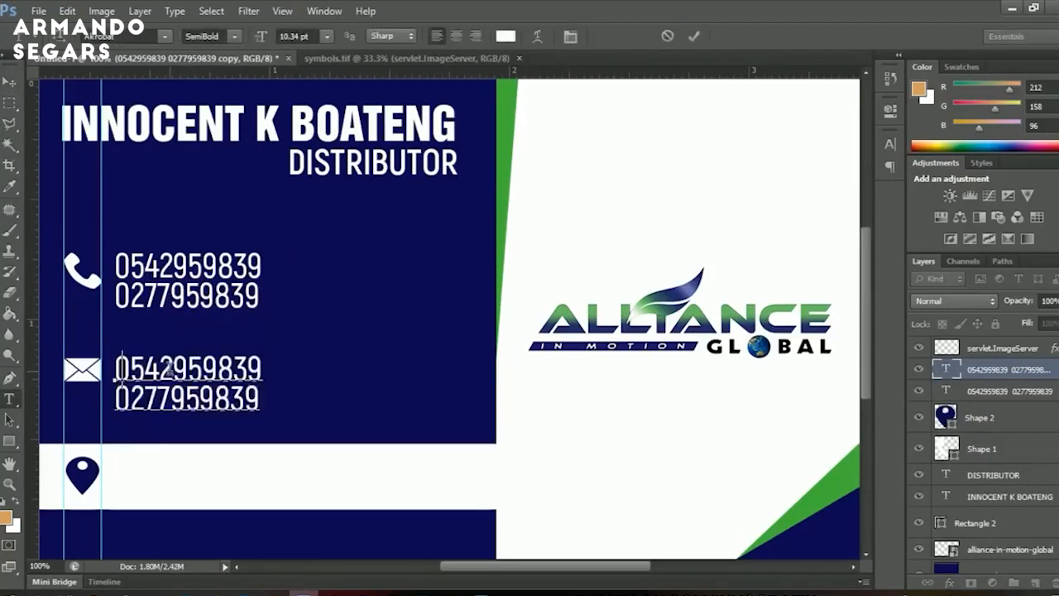
text(nno)
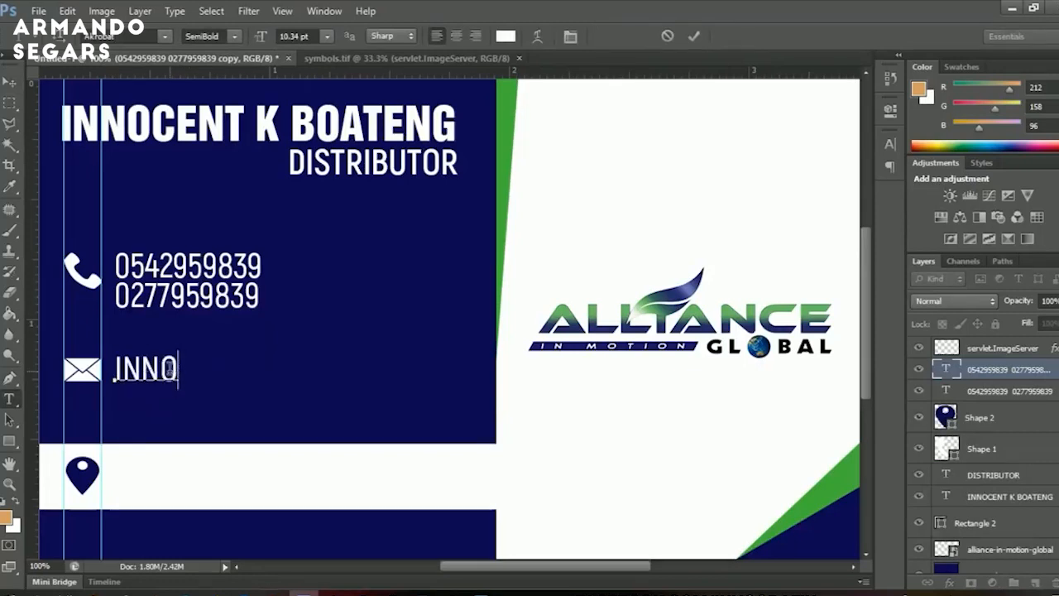
key(ctrl+a)
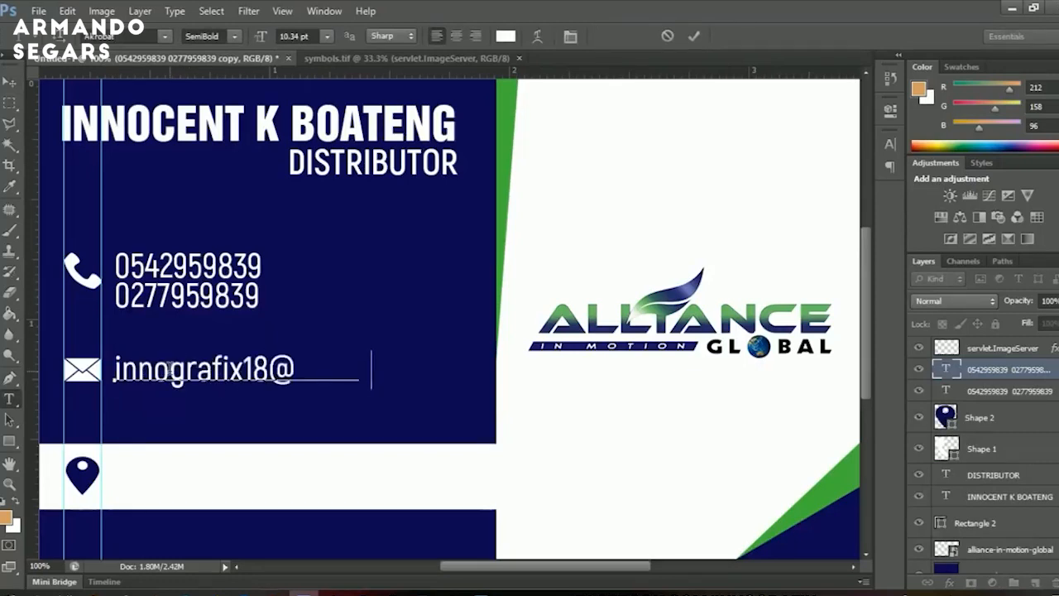
key(ctrl+Return)
Duplicate the e-mail line onto the white band and make it navy.
key(z)
alt+click(302, 363)
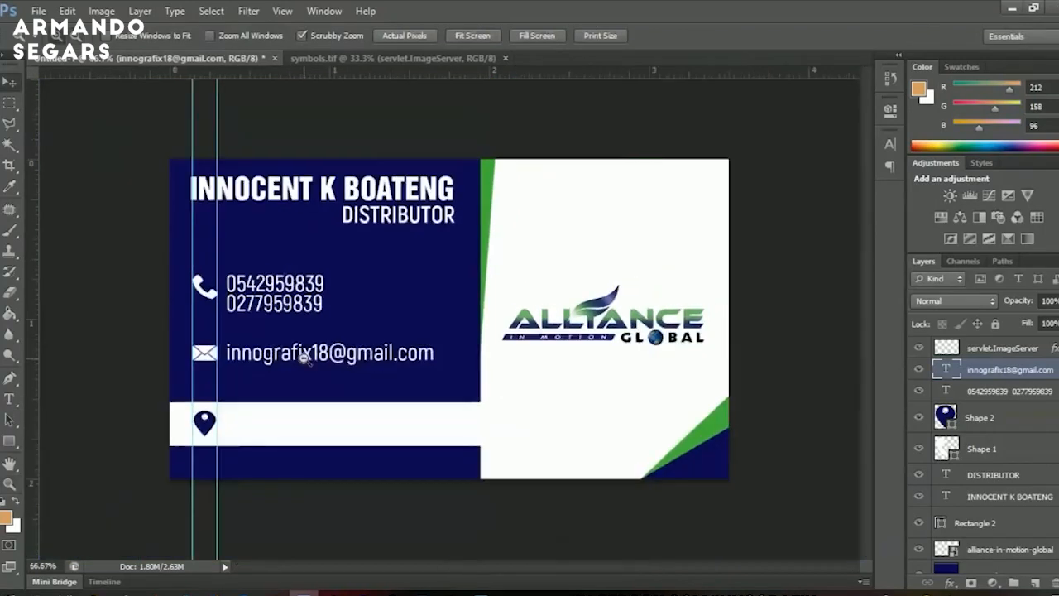
key(v)
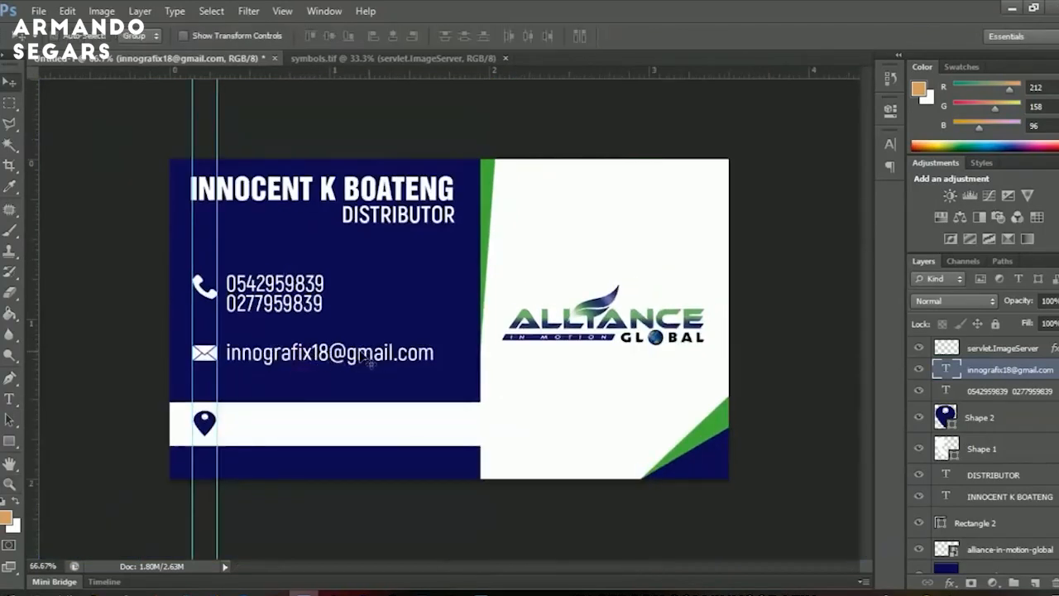
key(ctrl+j)
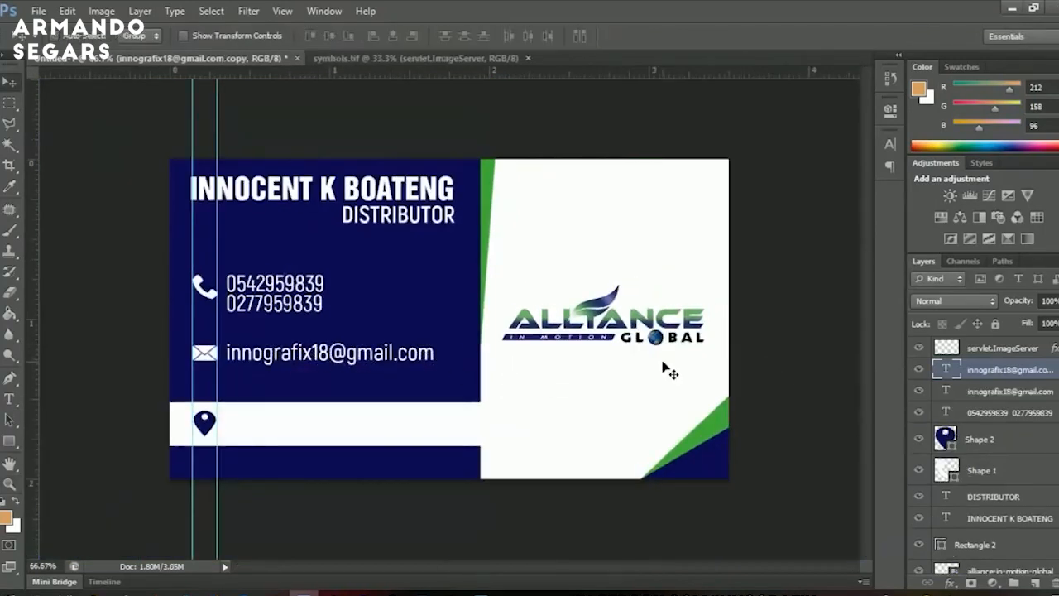
drag(359, 359, 348, 423)
key(t)
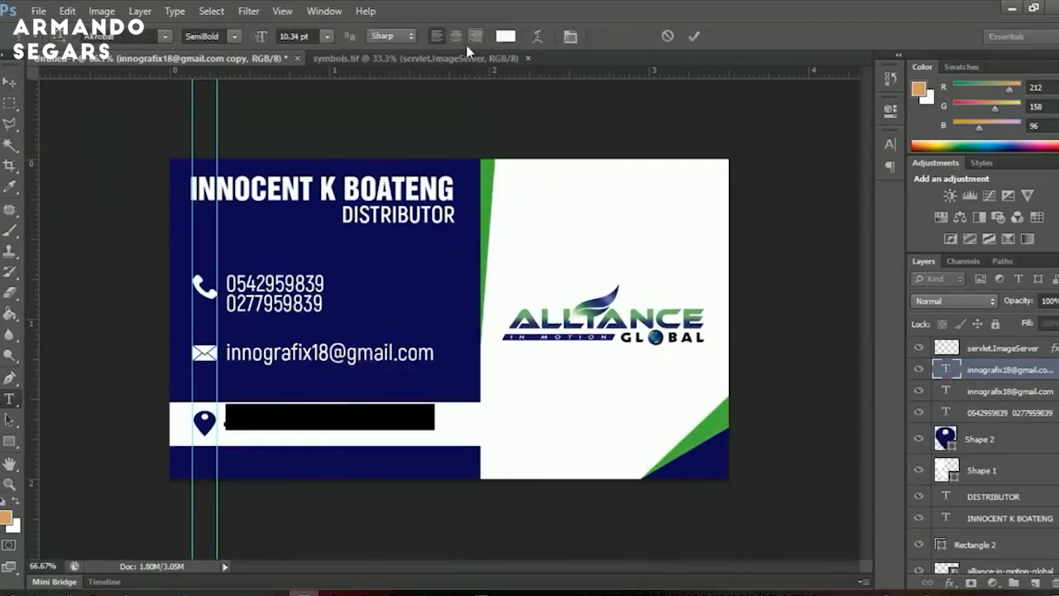
click(504, 36)
click(415, 266)
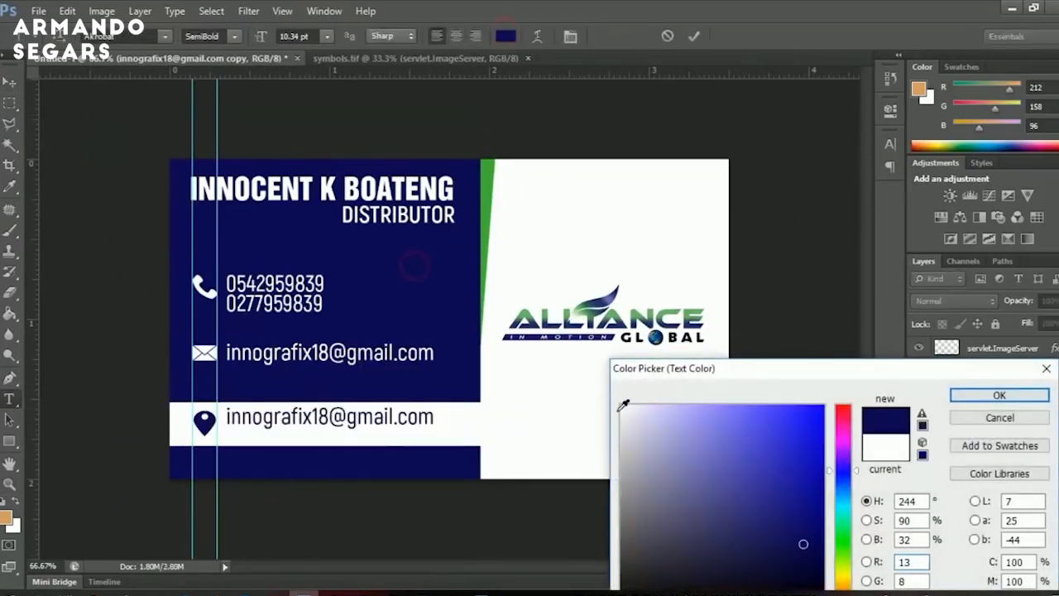
click(1000, 395)
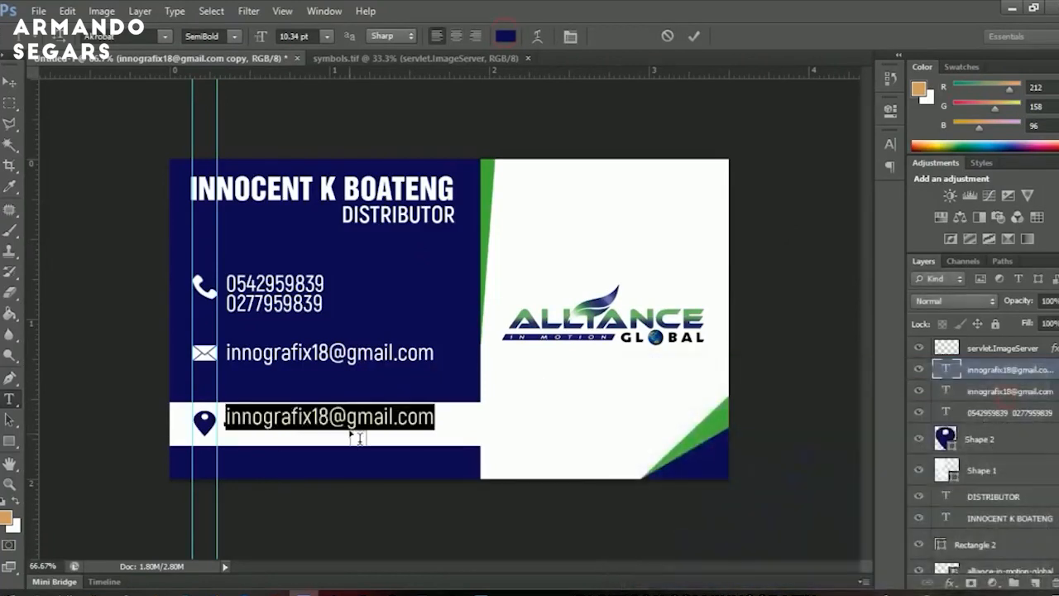
click(10, 82)
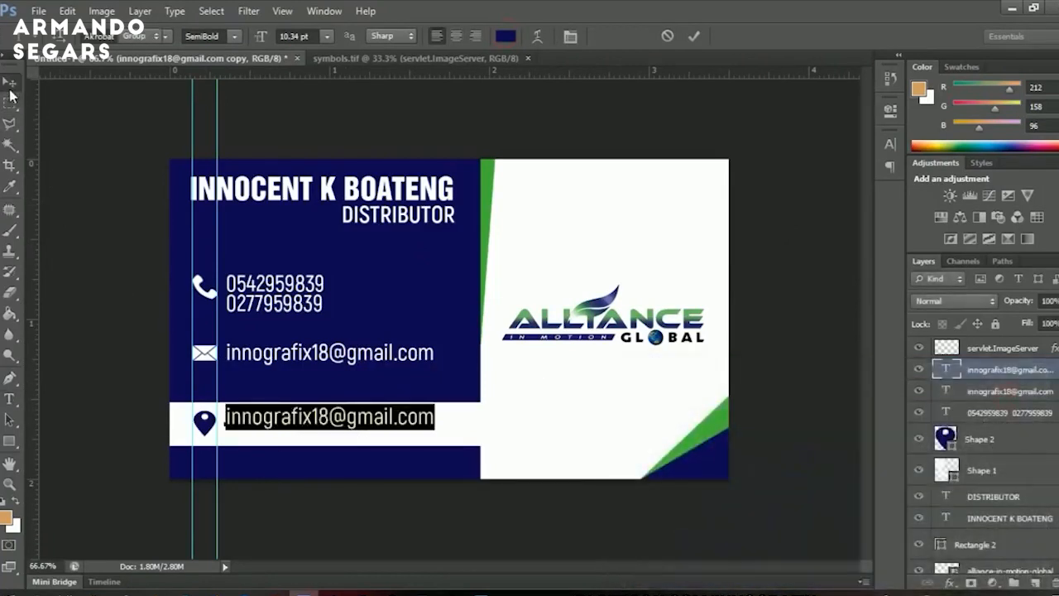
key(Down)
key(Down)
key(Down)
key(Down)
key(Down)
key(Down)
key(Down)
Replace the white-band text with the two-line campus address and nudge it up to fit.
key(z)
click(294, 422)
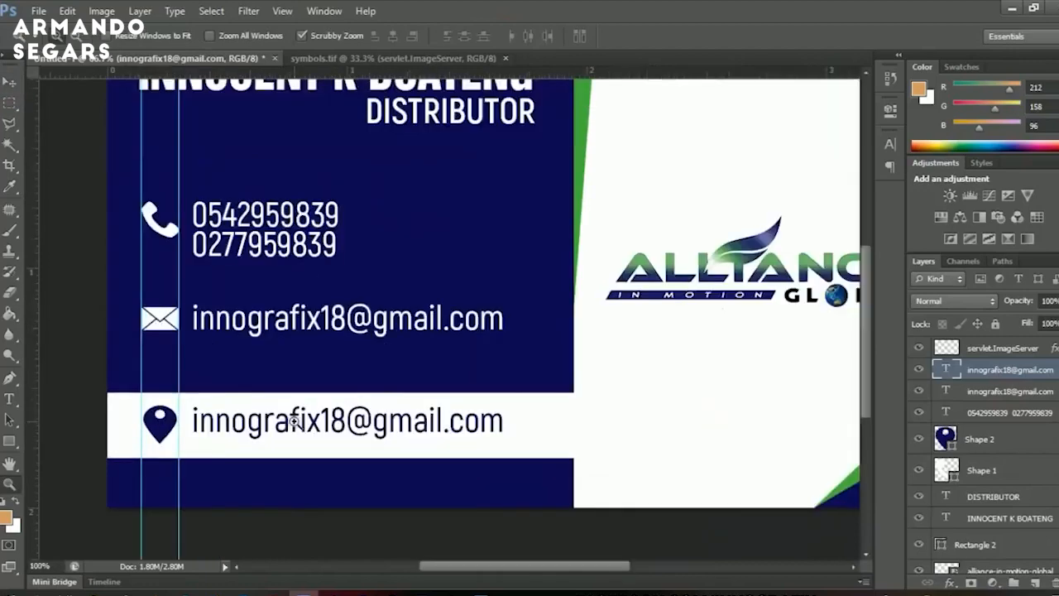
click(295, 421)
drag(295, 421, 460, 251)
alt+click(460, 252)
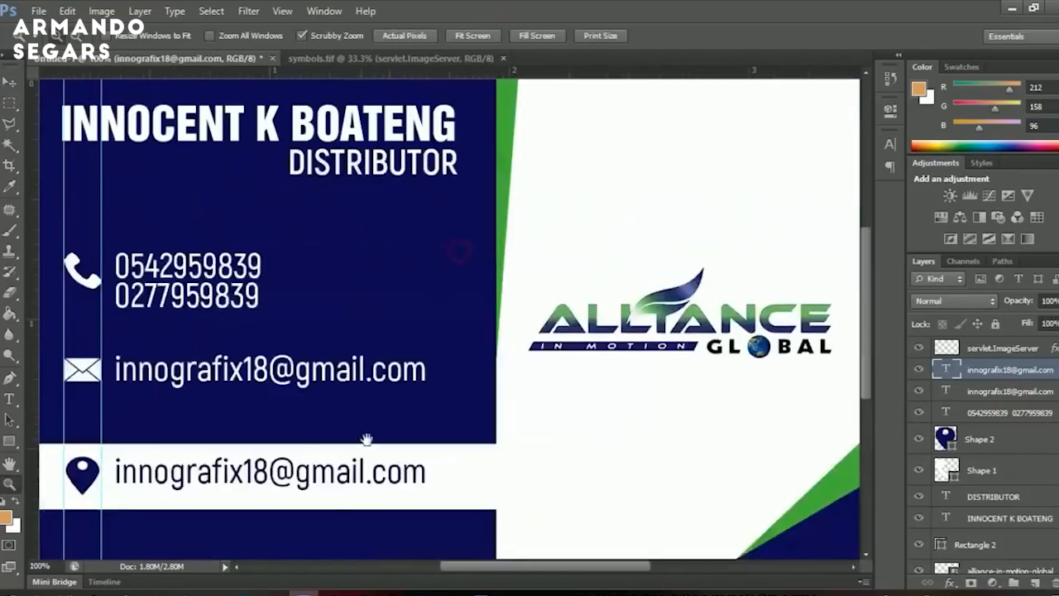
key(t)
click(311, 473)
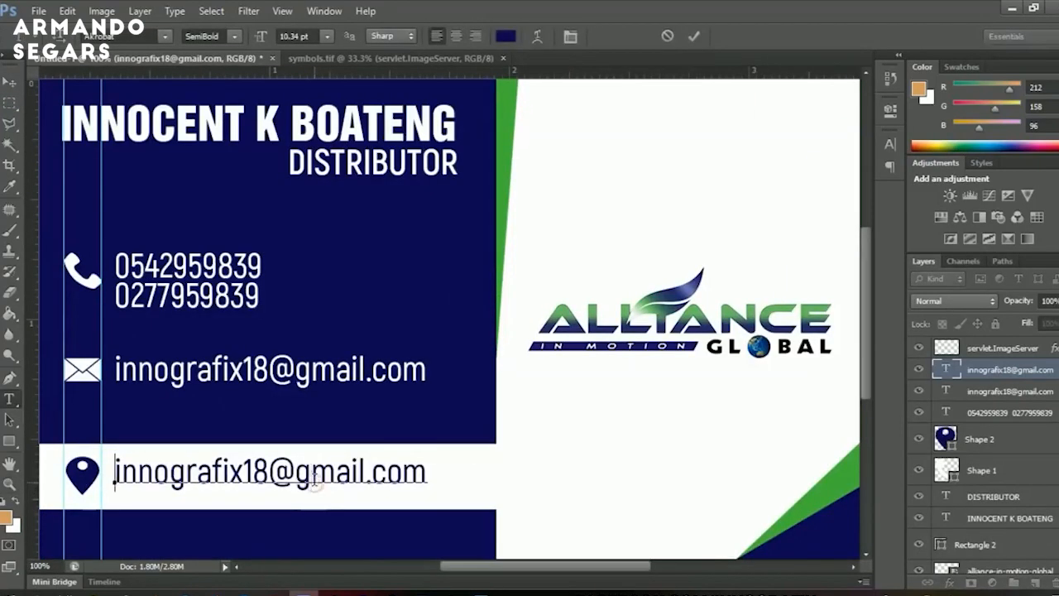
key(ctrl+a)
text(University of Education)
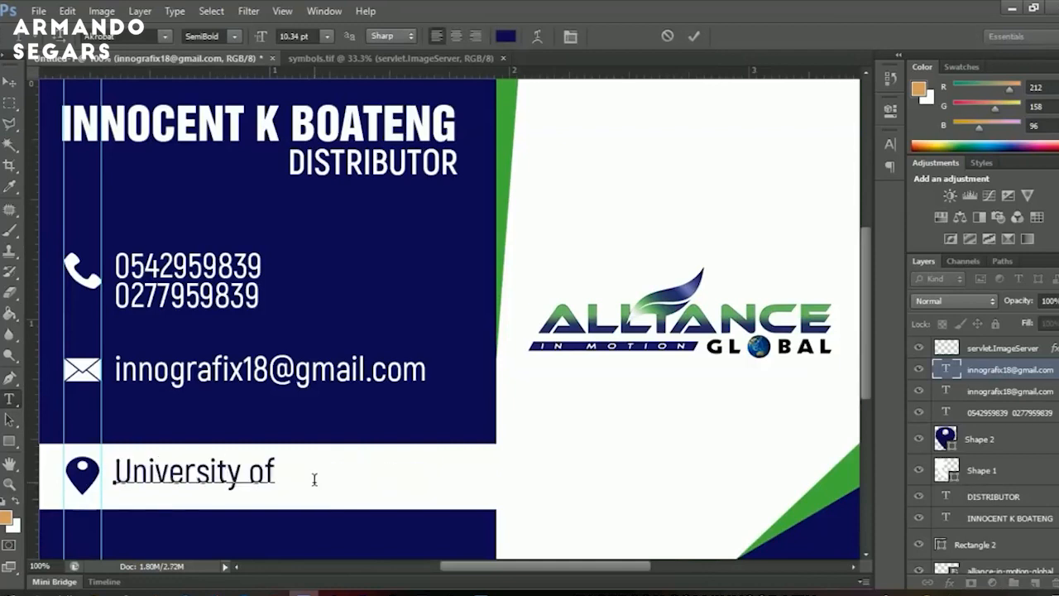
key(Return)
text(Winneba Kumasi Campus)
click(8, 84)
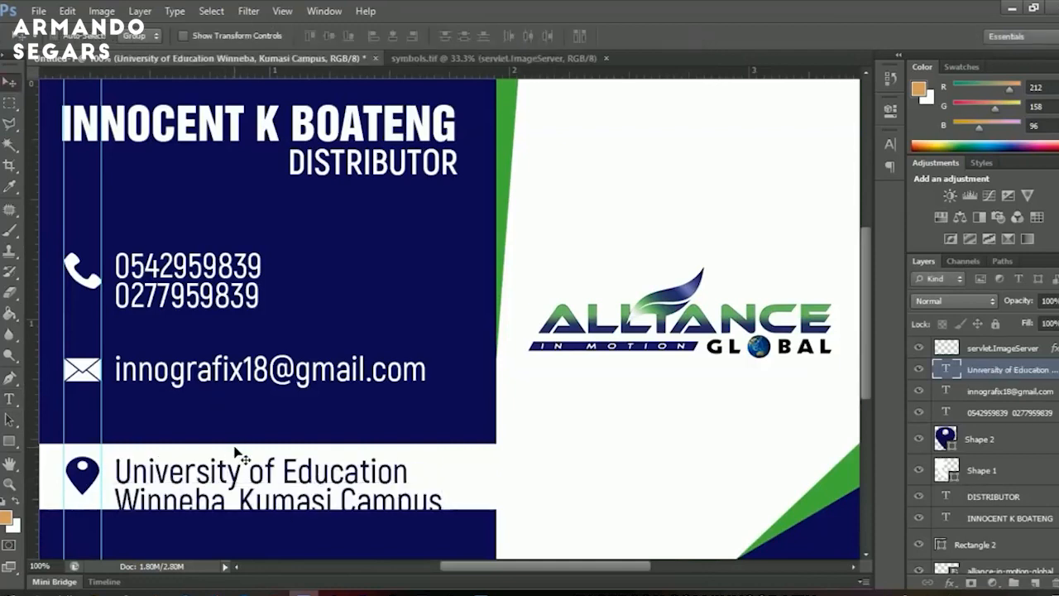
key(shift+Up)
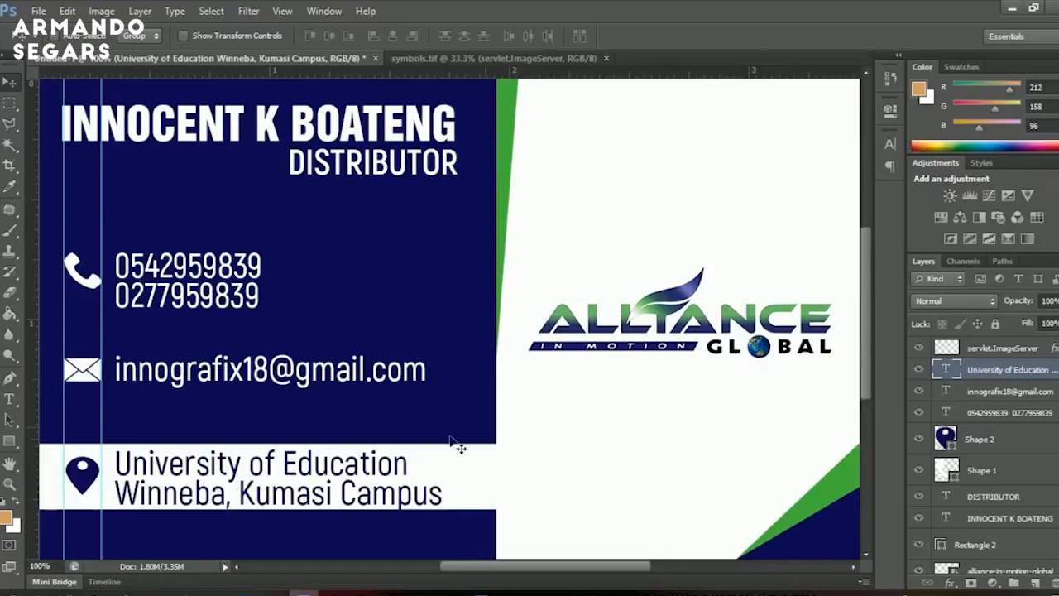
Zoom out to view the whole card, then open the mockup folder from the desktop.
key(z)
alt+click(622, 319)
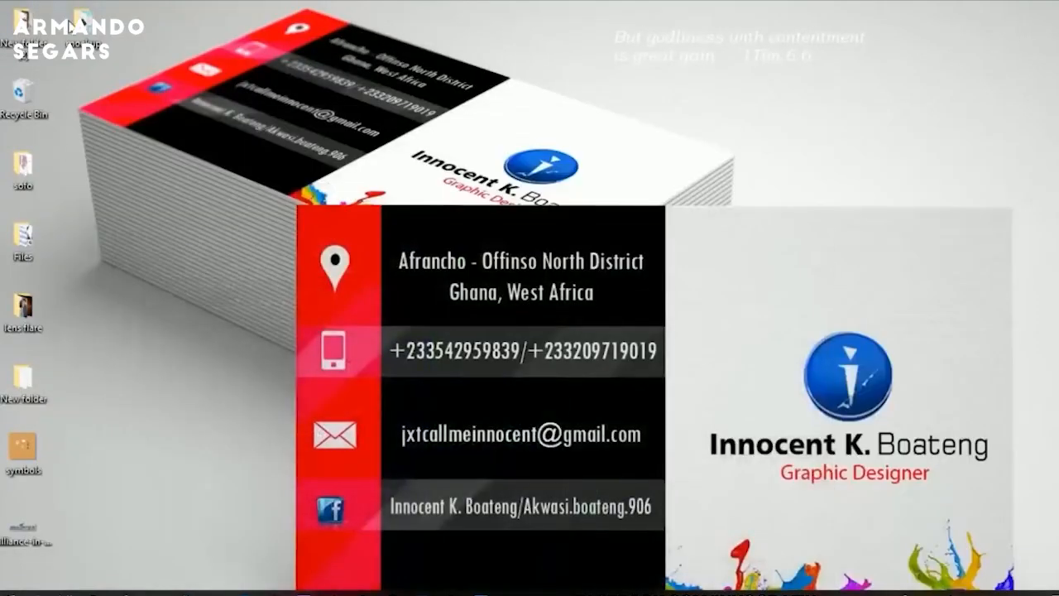
double_click(72, 25)
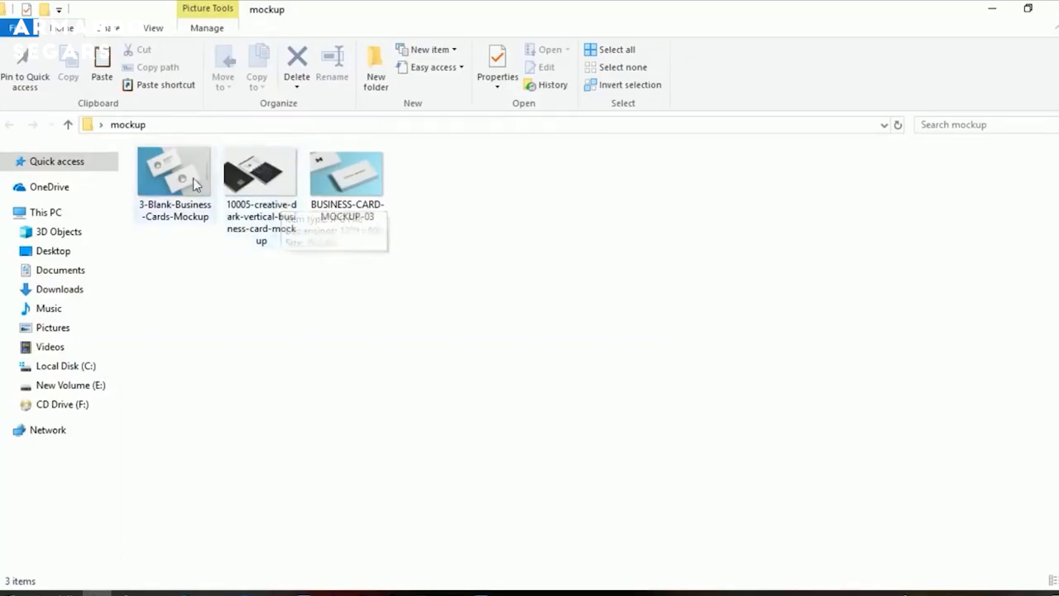
Drag 3-Blank-Business-Cards-Mockup.jpg from File Explorer into Photoshop to open it.
drag(193, 178, 924, 556)
drag(980, 479, 981, 480)
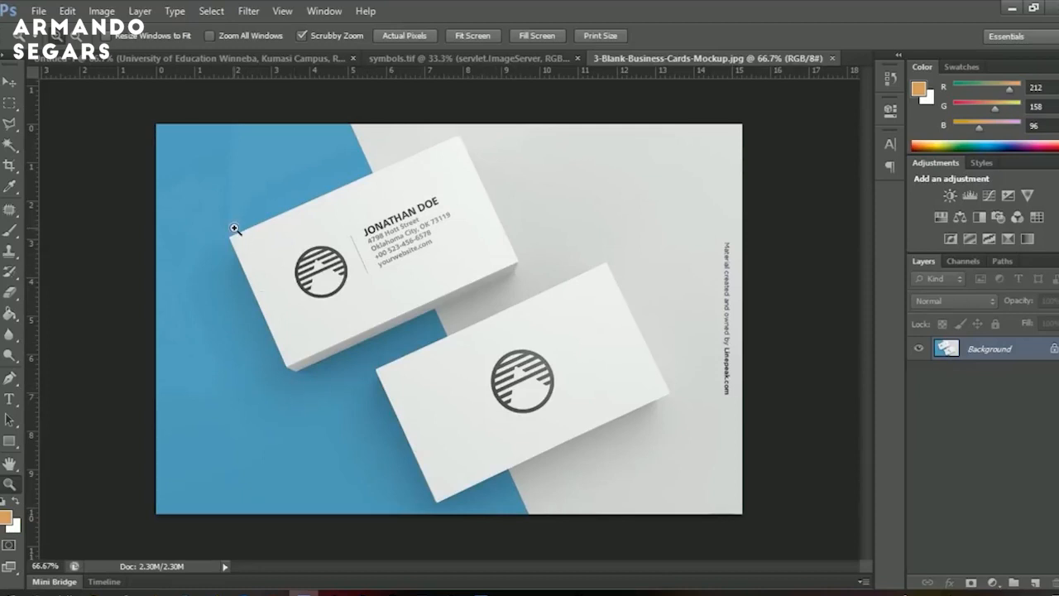
Fit the whole mockup image on screen.
click(727, 345)
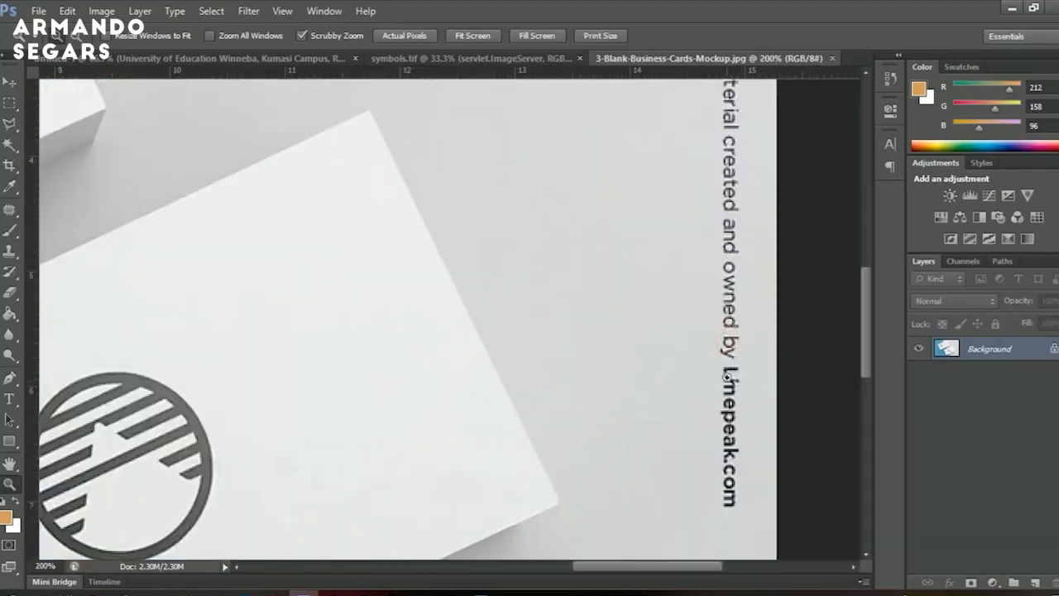
right_click(704, 362)
click(725, 370)
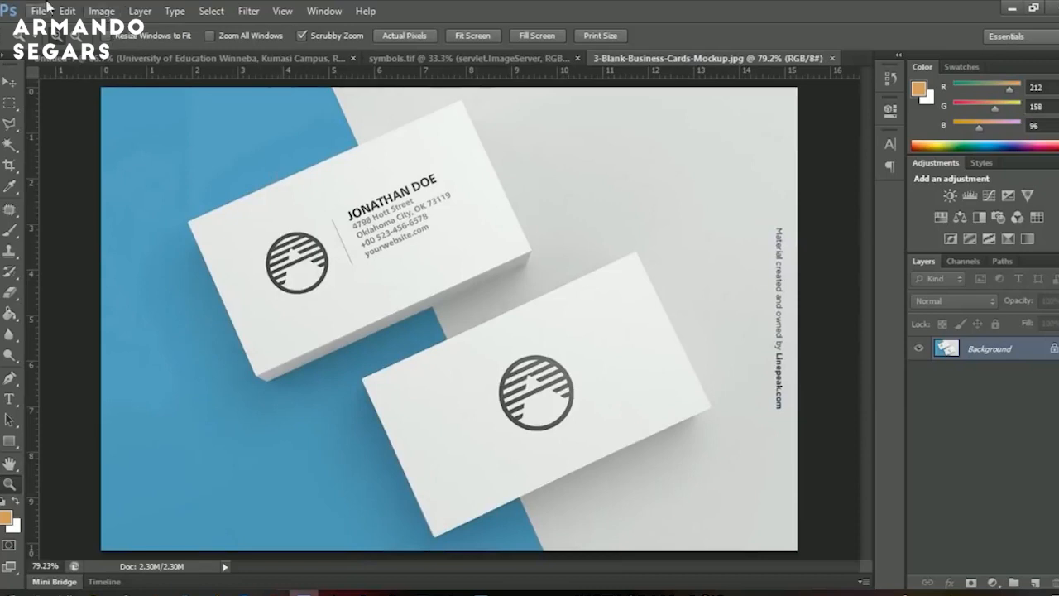
Resample the mockup to 200 pixels/inch in Image Size, then zoom out.
click(102, 11)
click(136, 126)
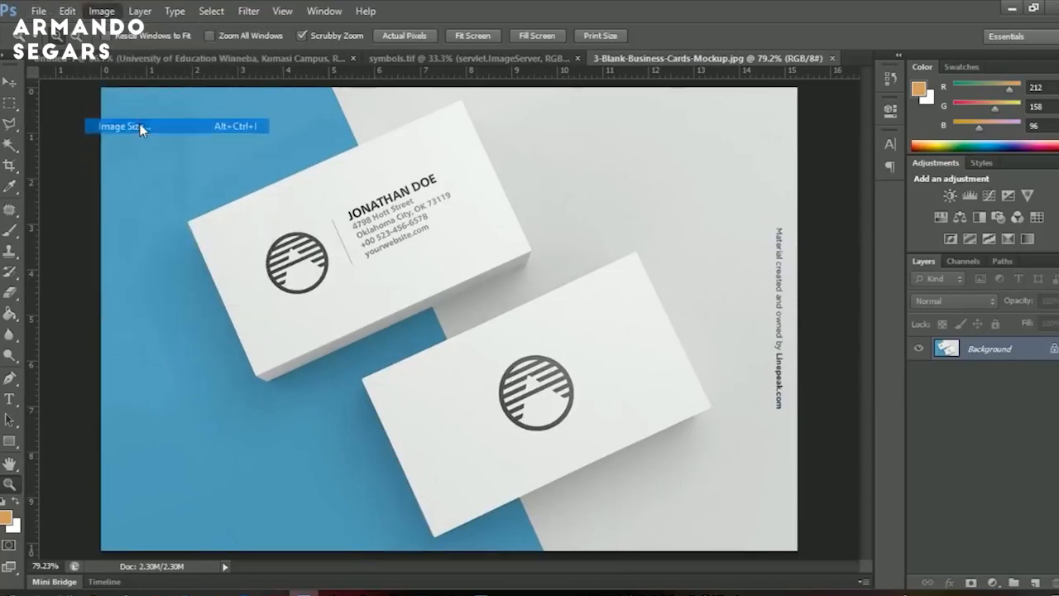
double_click(467, 282)
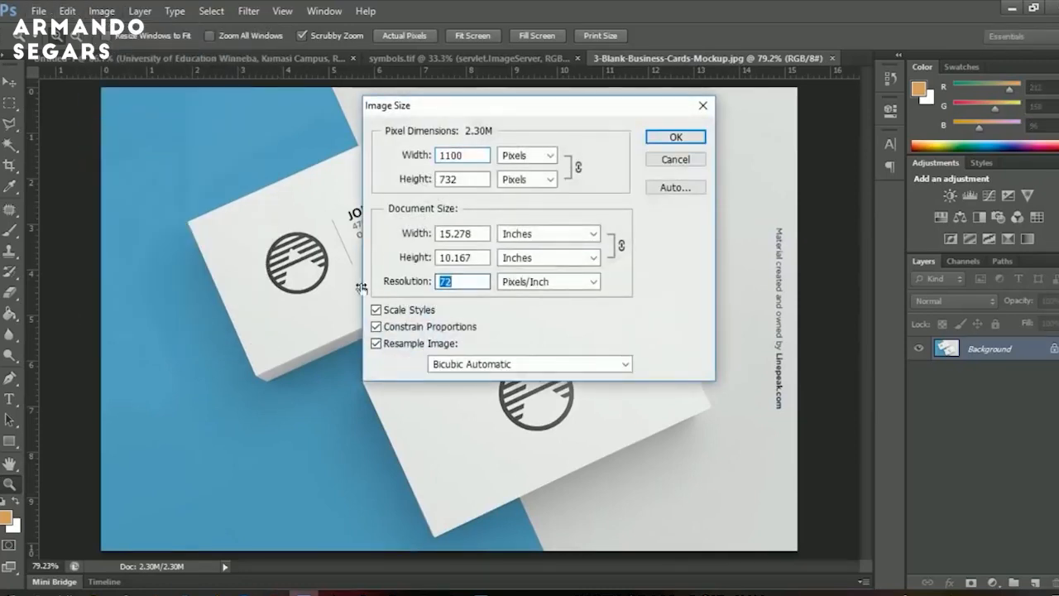
text(1)
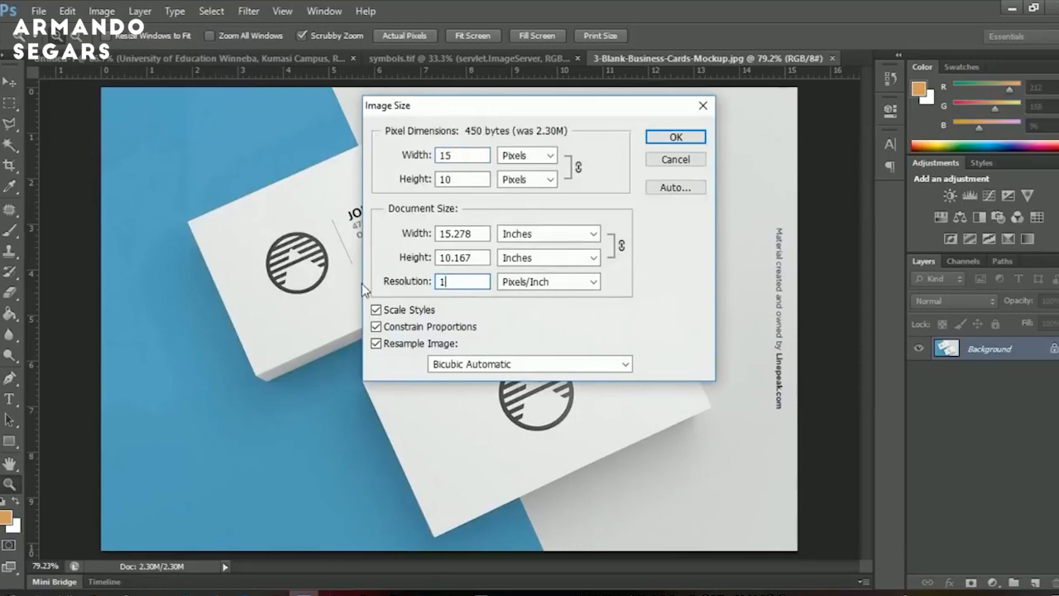
text(50)
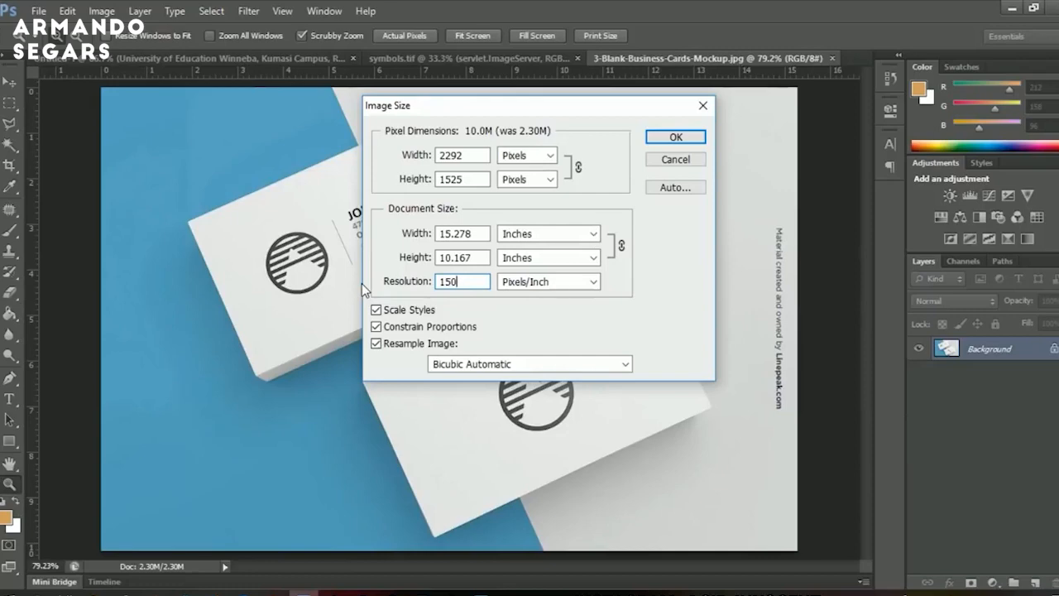
key(BackSpace)
key(BackSpace)
key(BackSpace)
text(200)
key(Return)
key(v)
key(z)
alt+click(353, 282)
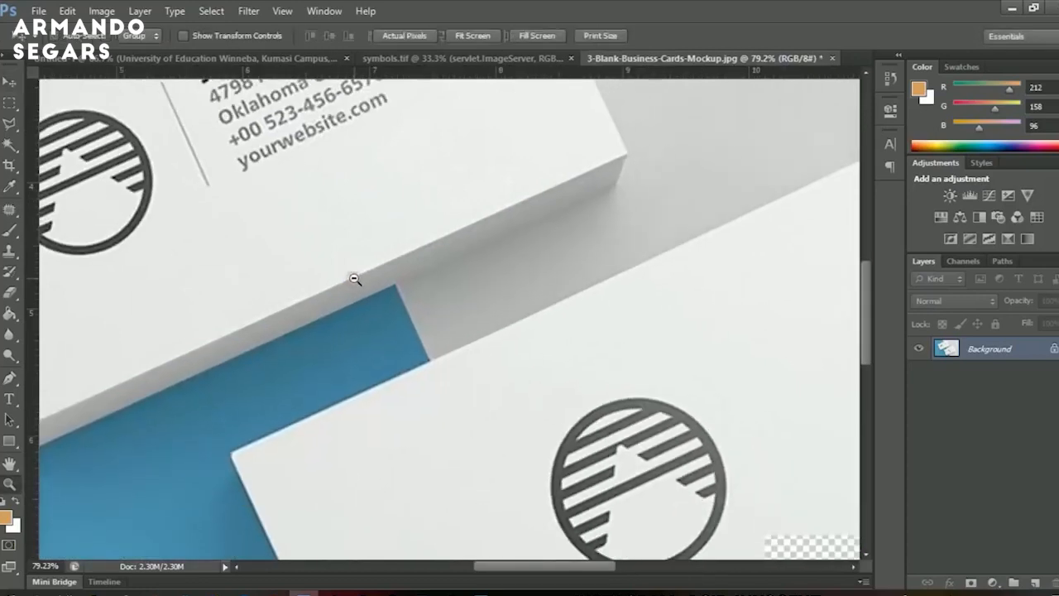
Zoom in on the top card and set the Pen tool to Shape mode.
alt+click(351, 279)
alt+click(352, 278)
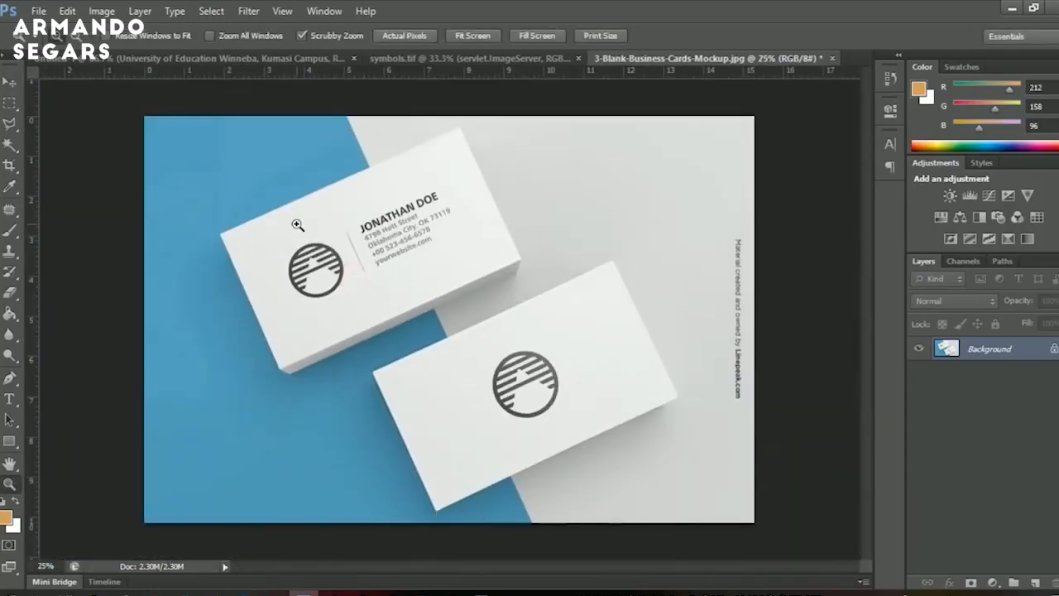
click(303, 228)
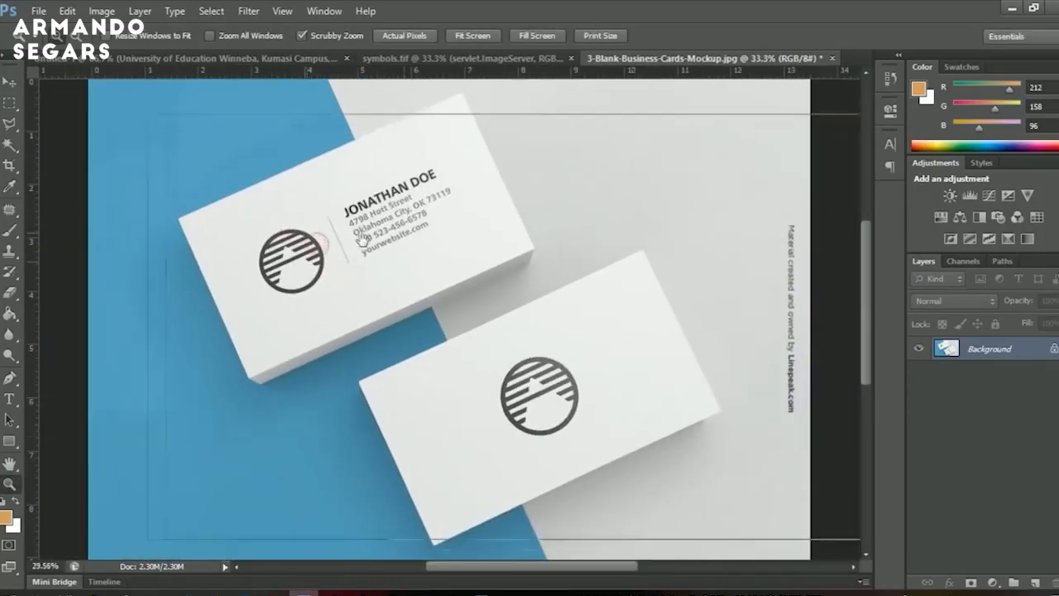
key(v)
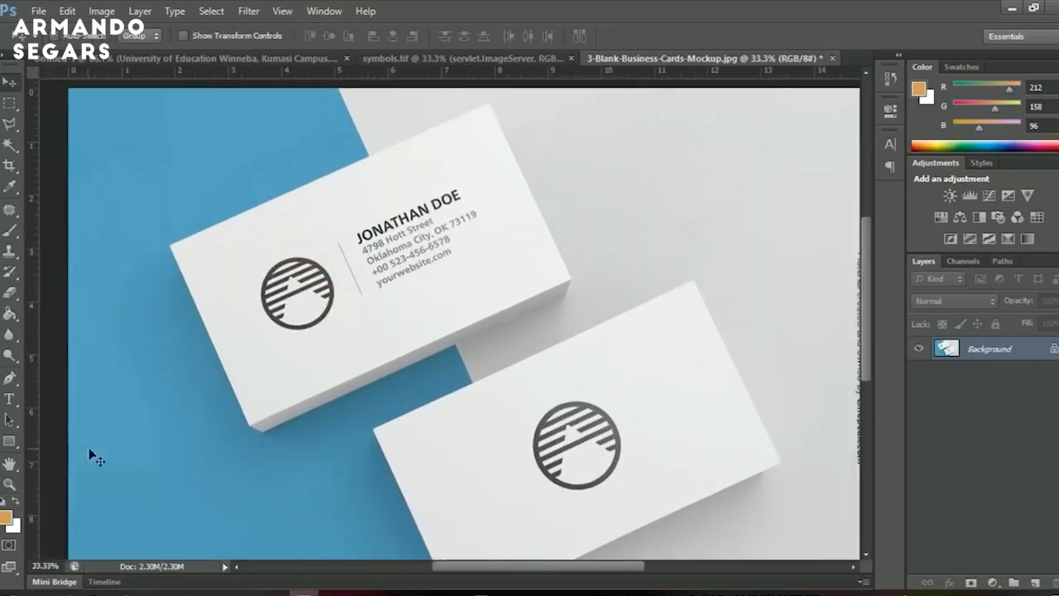
click(10, 378)
drag(282, 341, 471, 334)
click(71, 35)
click(75, 66)
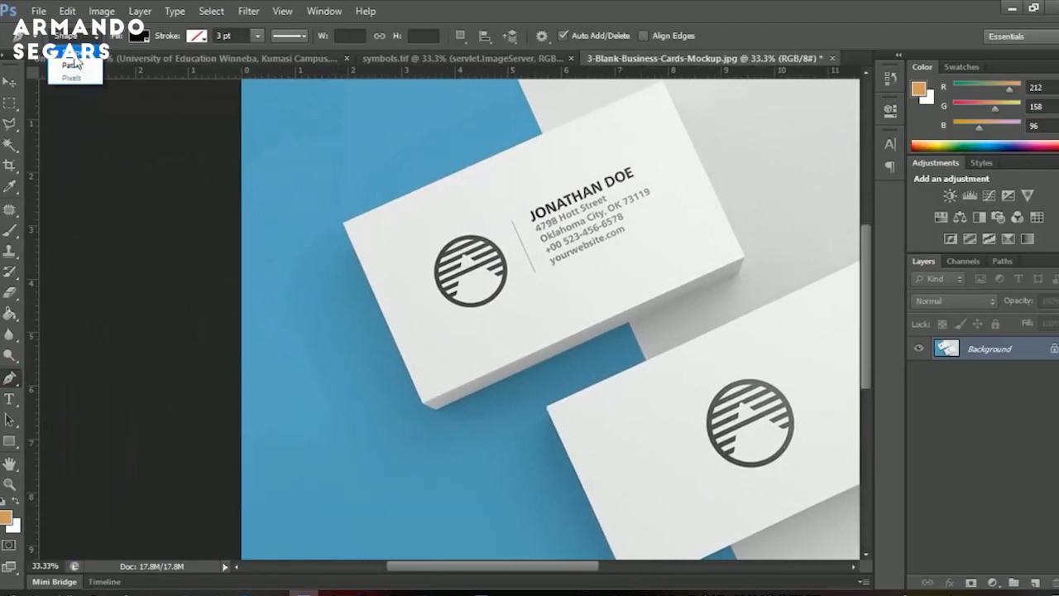
Trace the top card's four corners to create the black Shape 1 layer.
click(423, 410)
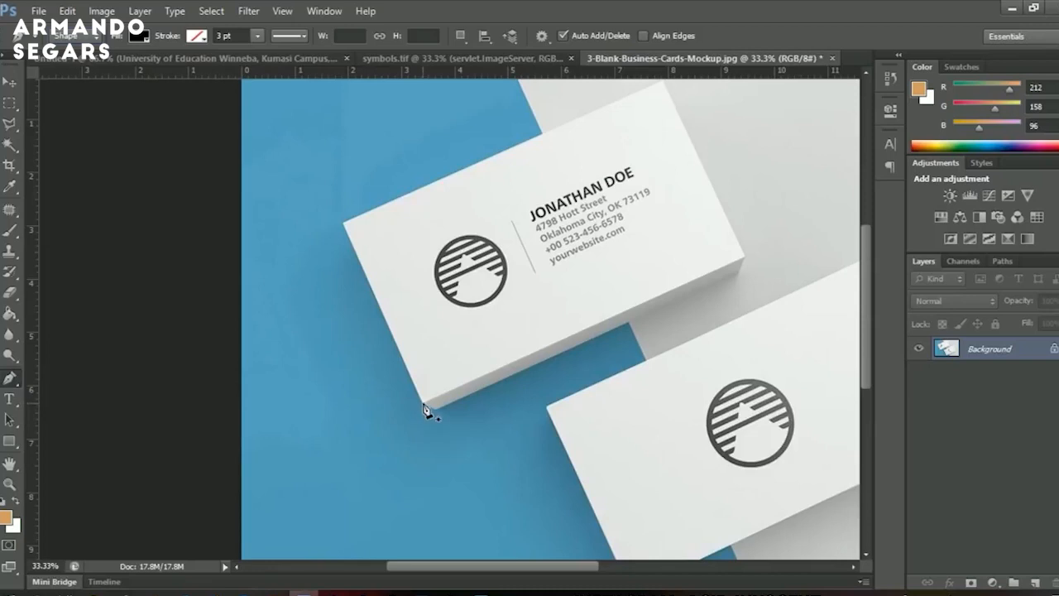
click(423, 407)
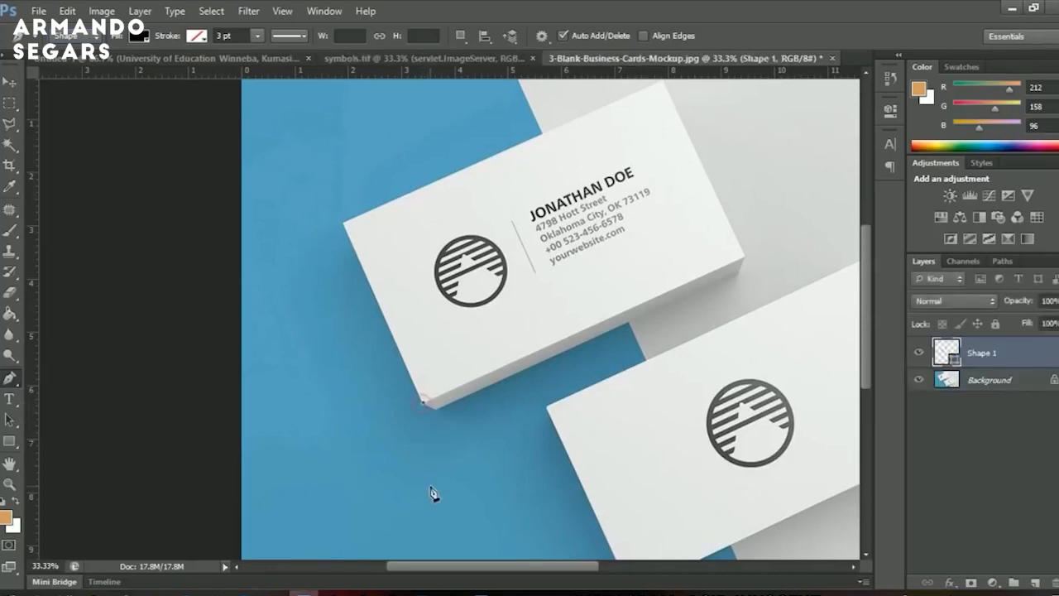
click(343, 224)
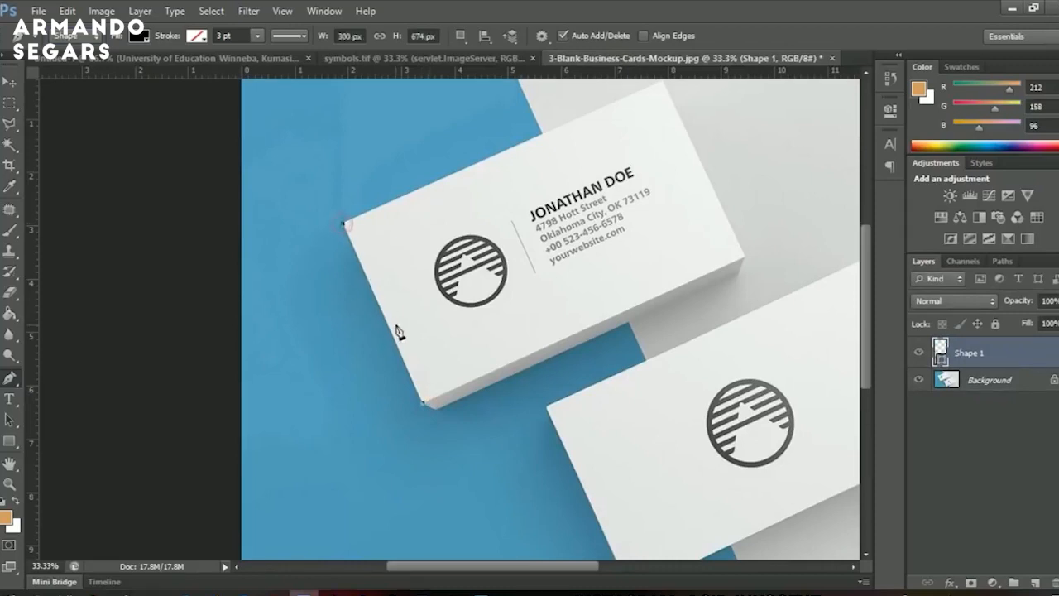
scroll(751, 276, up, 3)
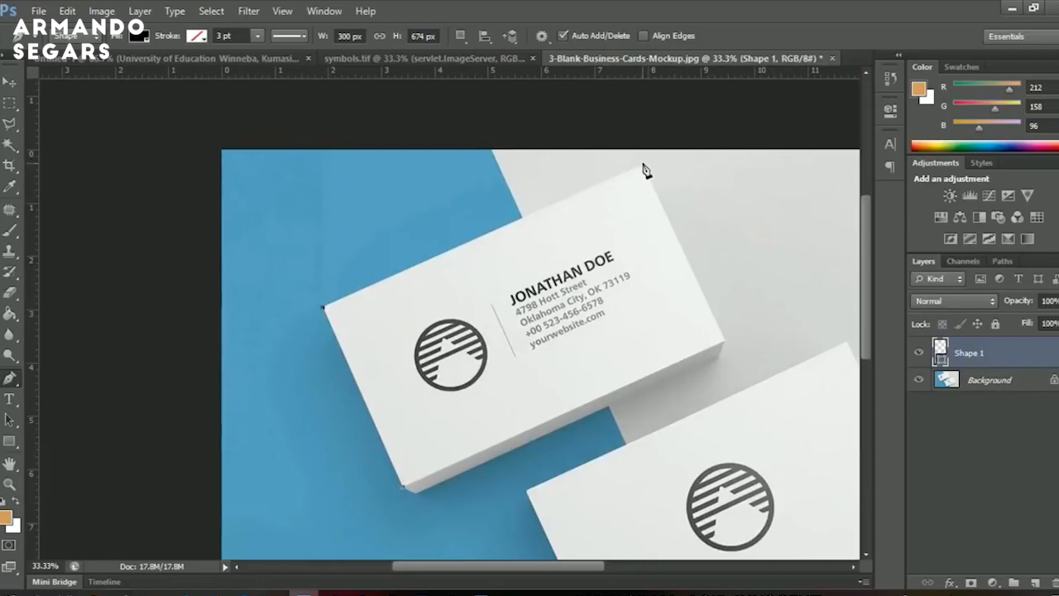
click(643, 165)
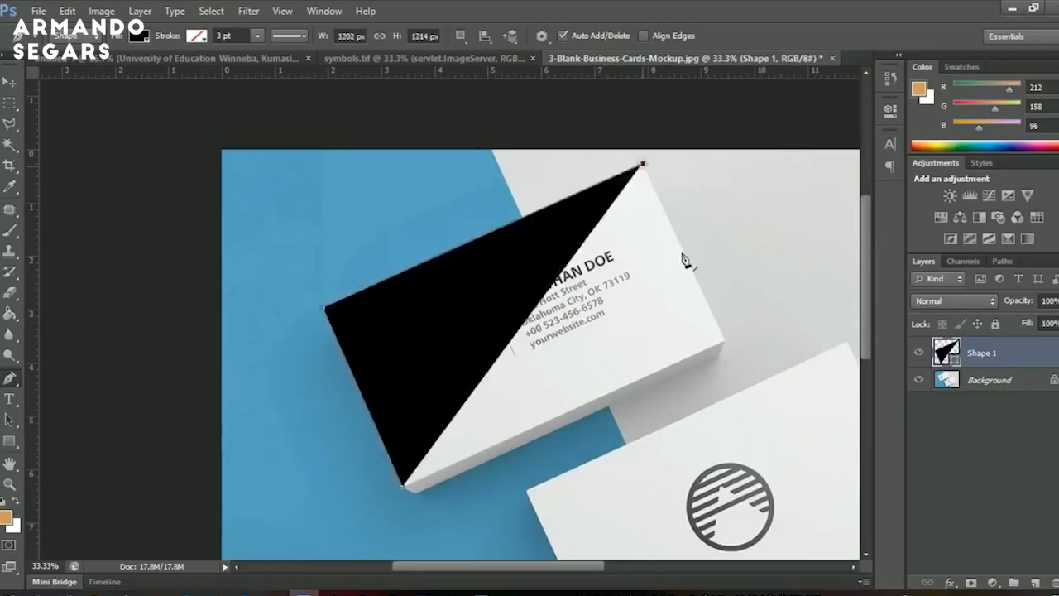
click(725, 341)
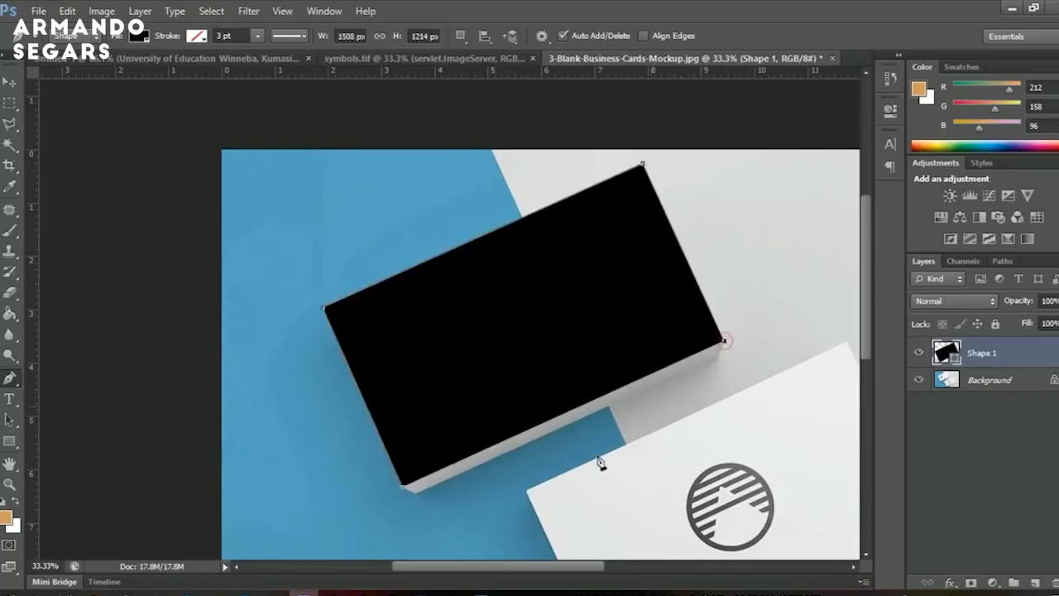
click(403, 489)
Check Shape 1's fit over the card, then change its fill to a muted brownish-red.
click(917, 353)
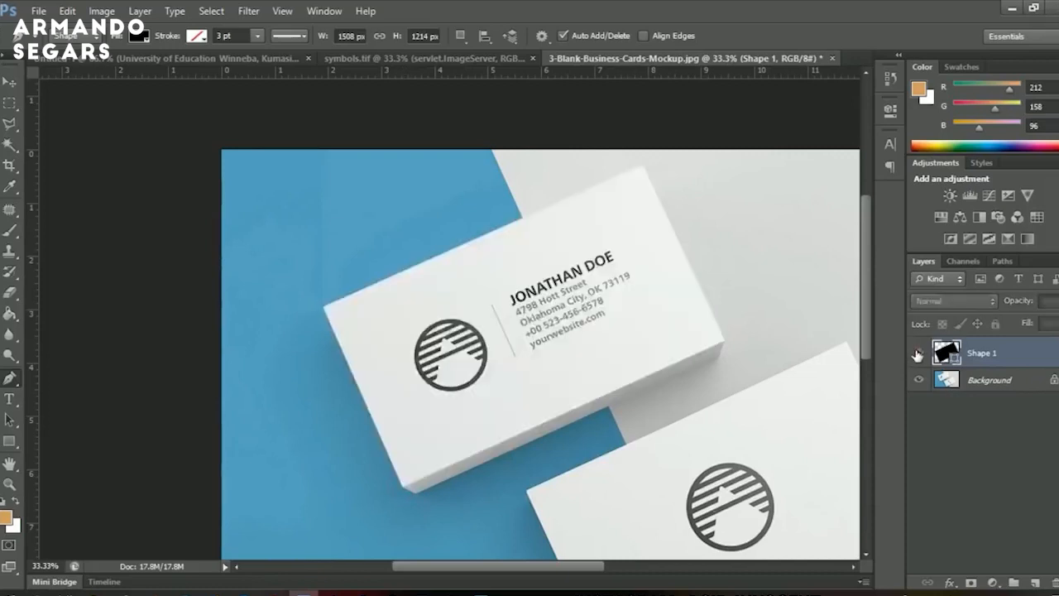
click(917, 353)
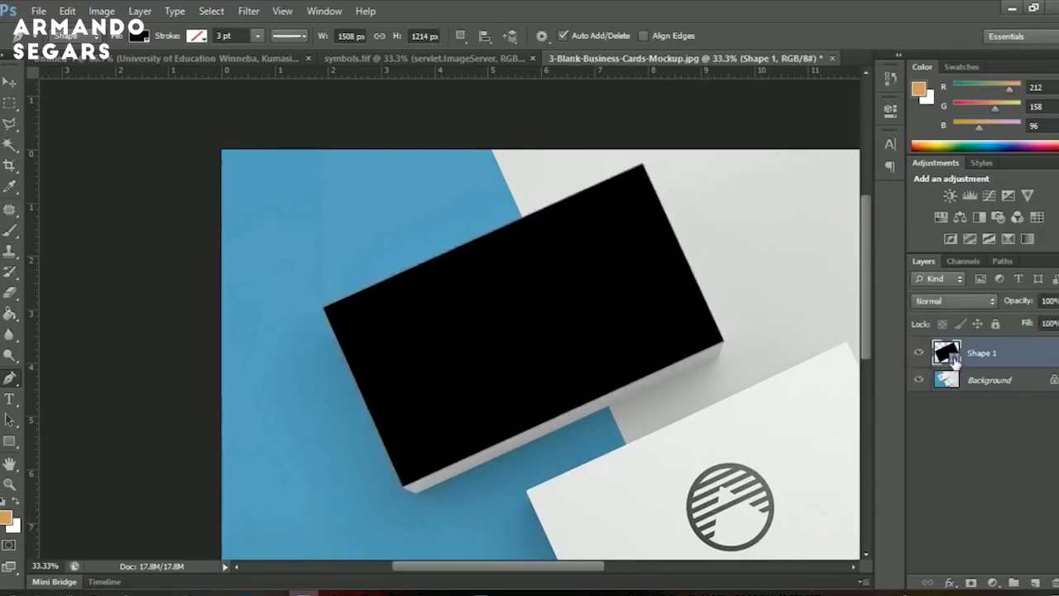
double_click(947, 353)
mouse_move(789, 406)
mouse_down()
mouse_move(751, 515)
mouse_move(707, 480)
mouse_up()
click(977, 394)
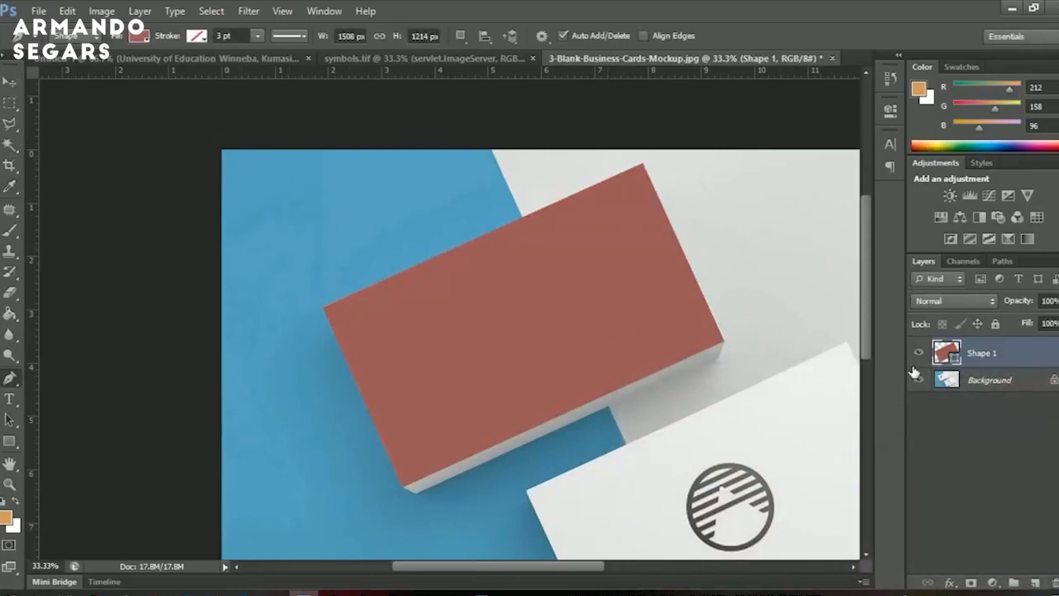
drag(703, 406, 667, 355)
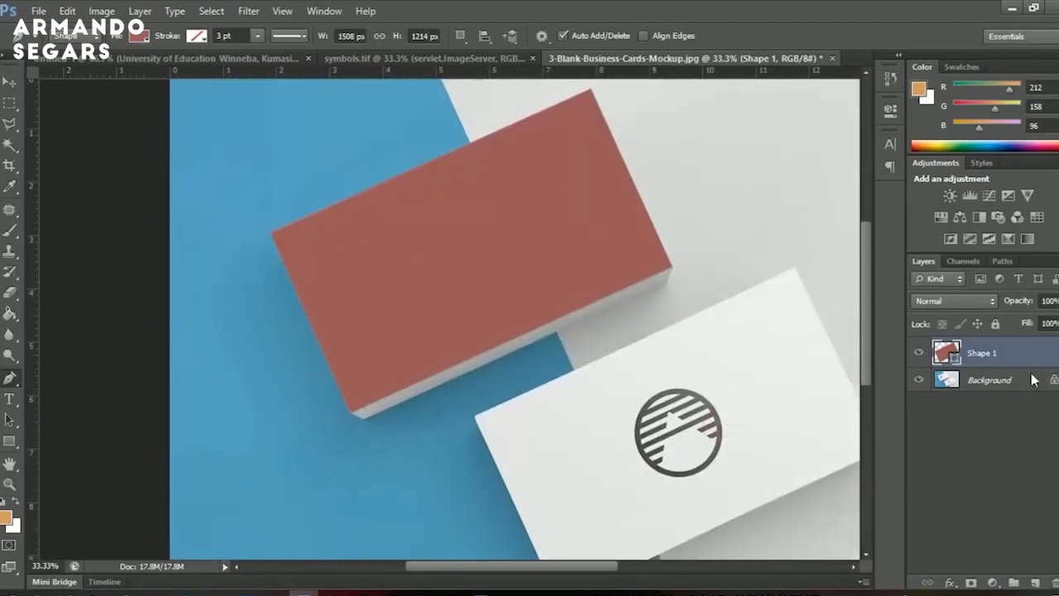
right_click(1008, 358)
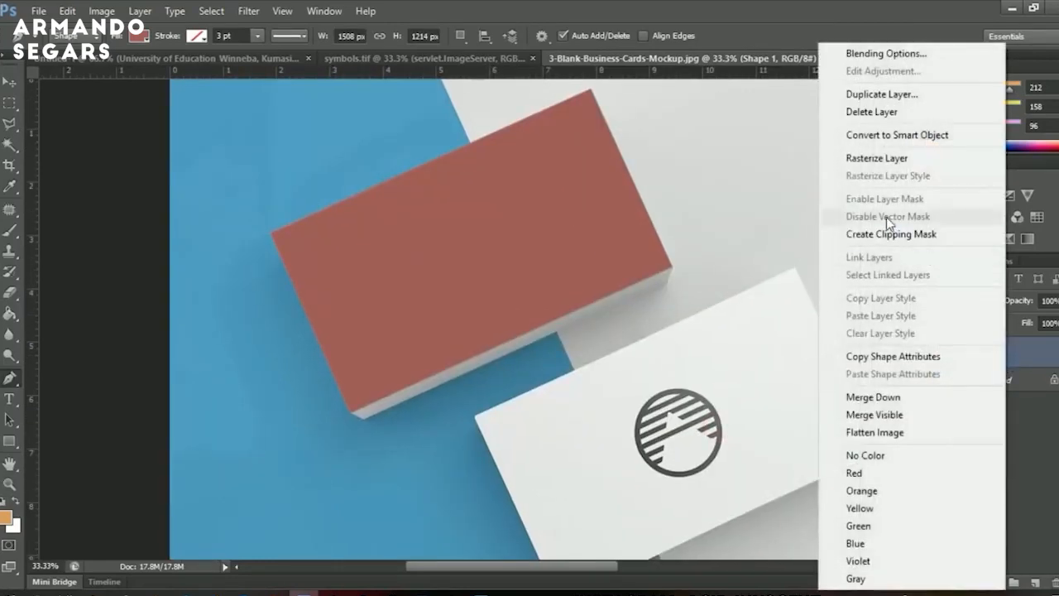
Convert Shape 1 to a smart object and open its Shape 1.psb contents.
click(894, 135)
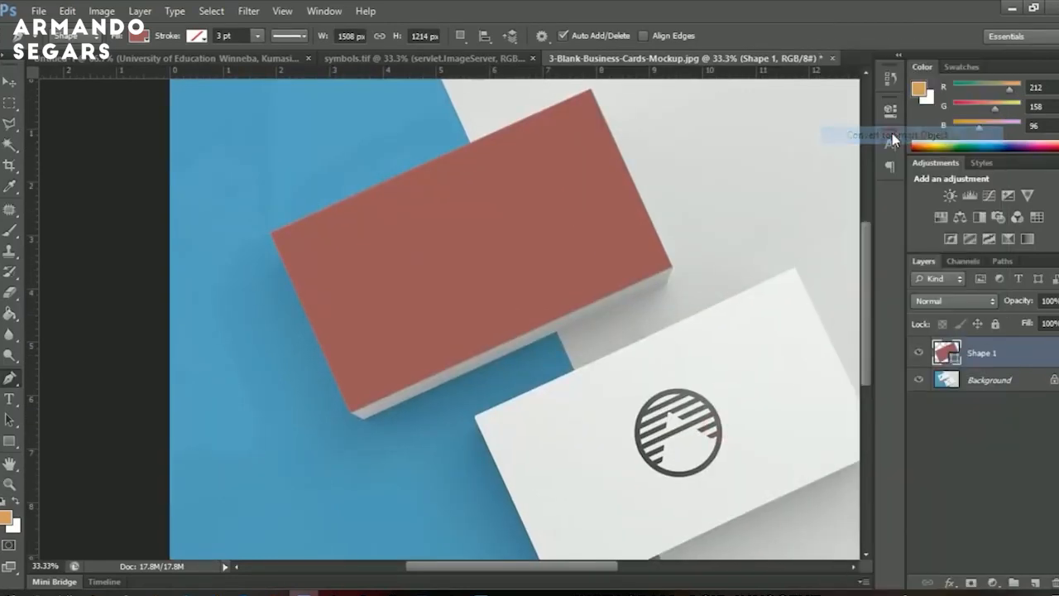
double_click(949, 349)
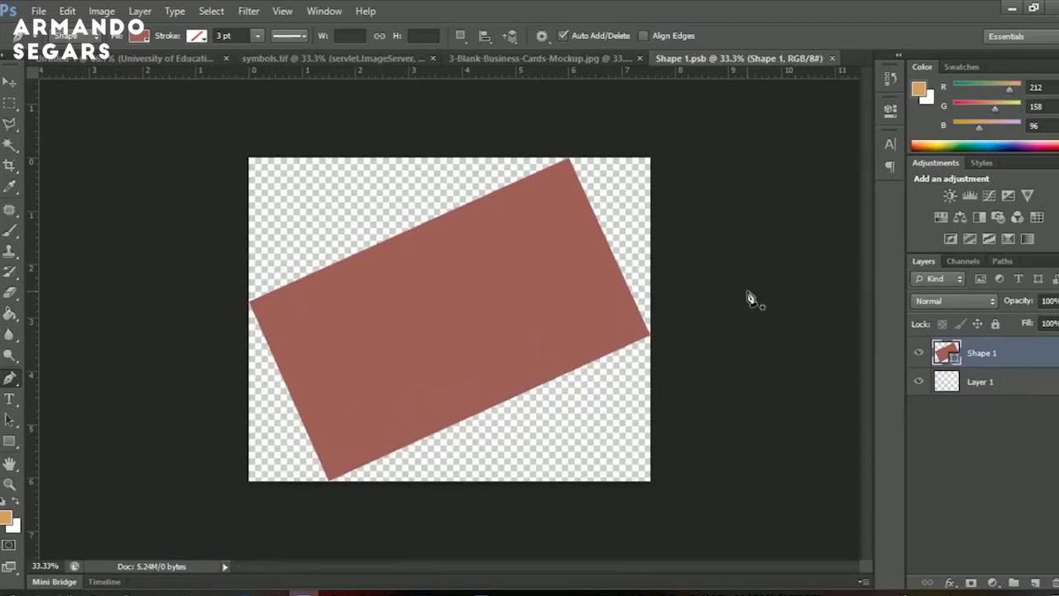
Merge the card design's visible layers into one and drag it into Shape 1.psb as Layer 2.
click(174, 59)
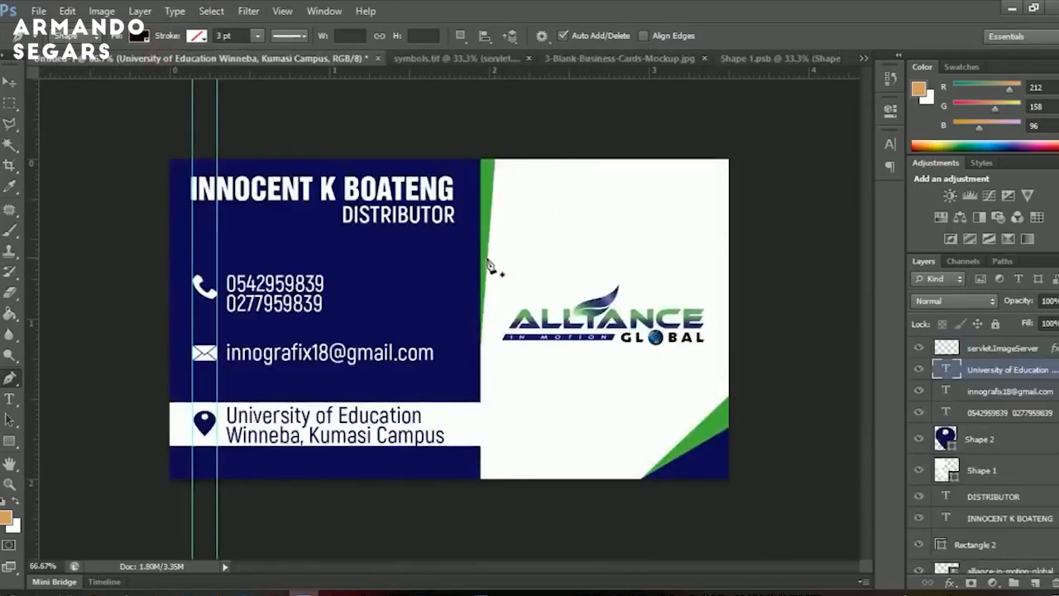
key(z)
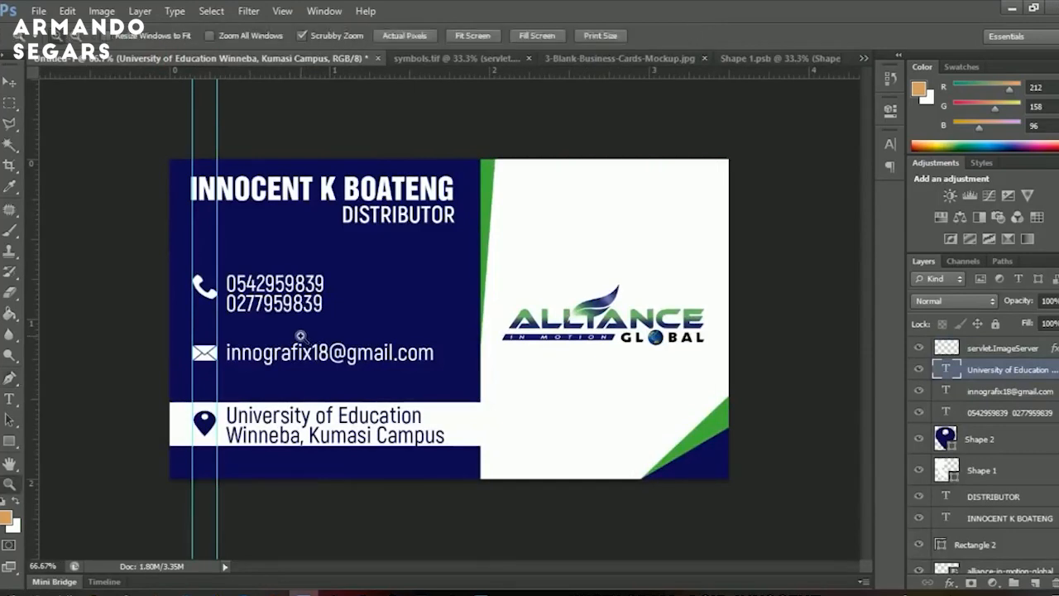
click(1033, 353)
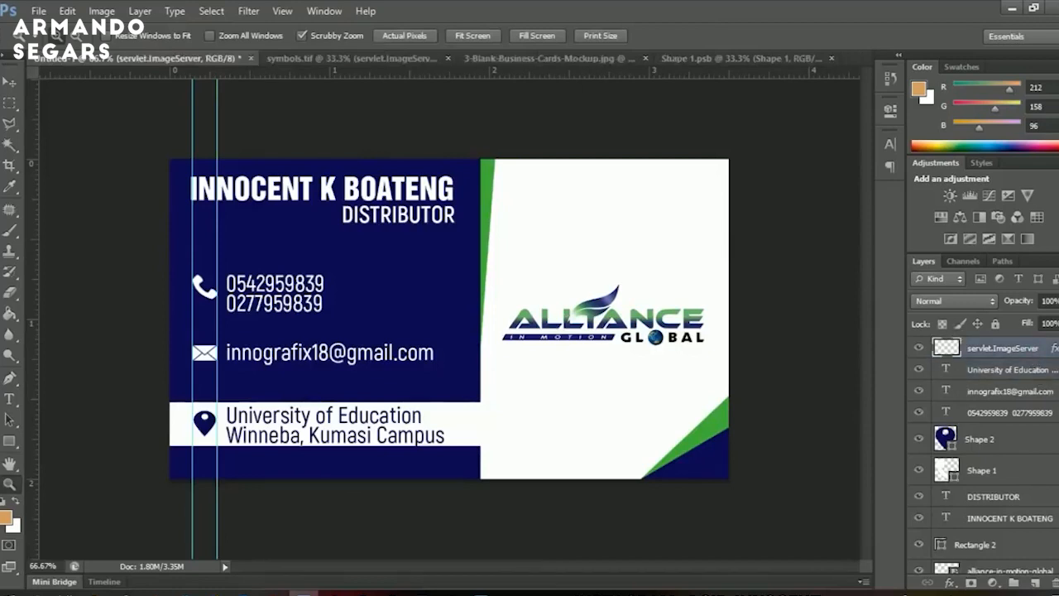
key(ctrl+shift+alt+e)
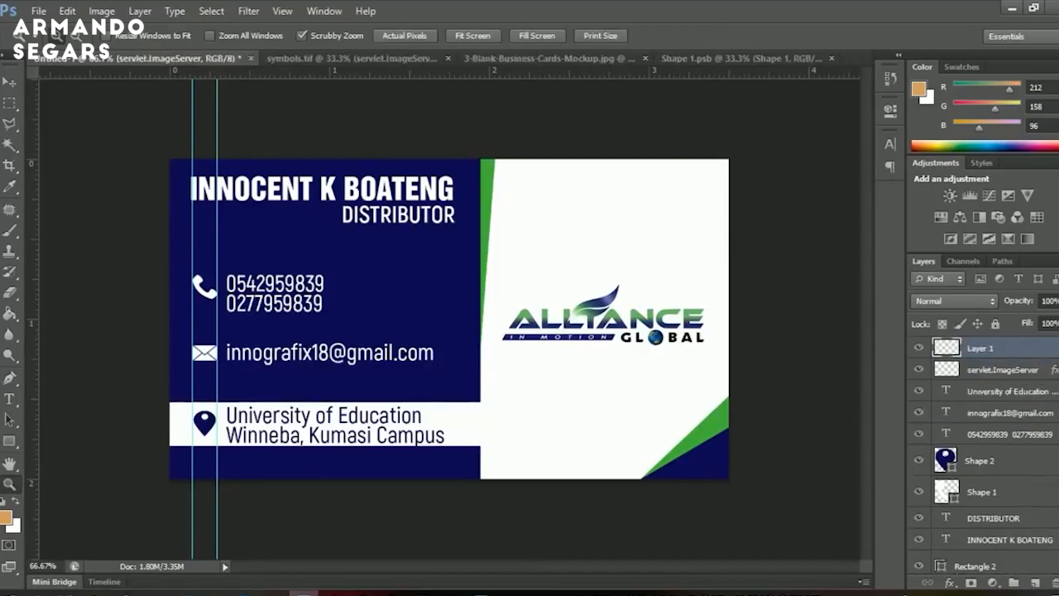
key(v)
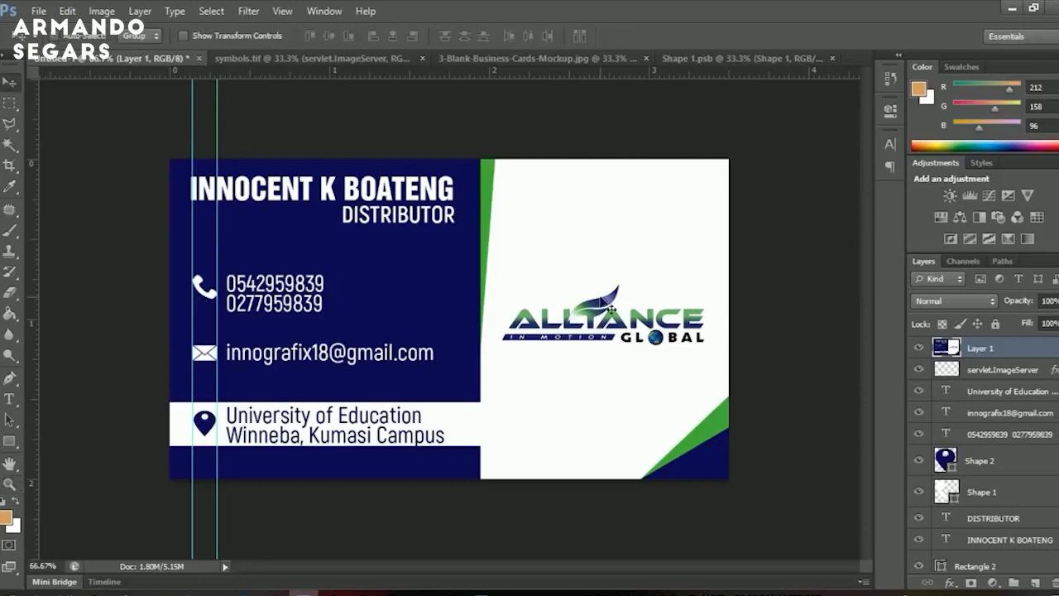
drag(539, 284, 615, 252)
drag(502, 339, 538, 330)
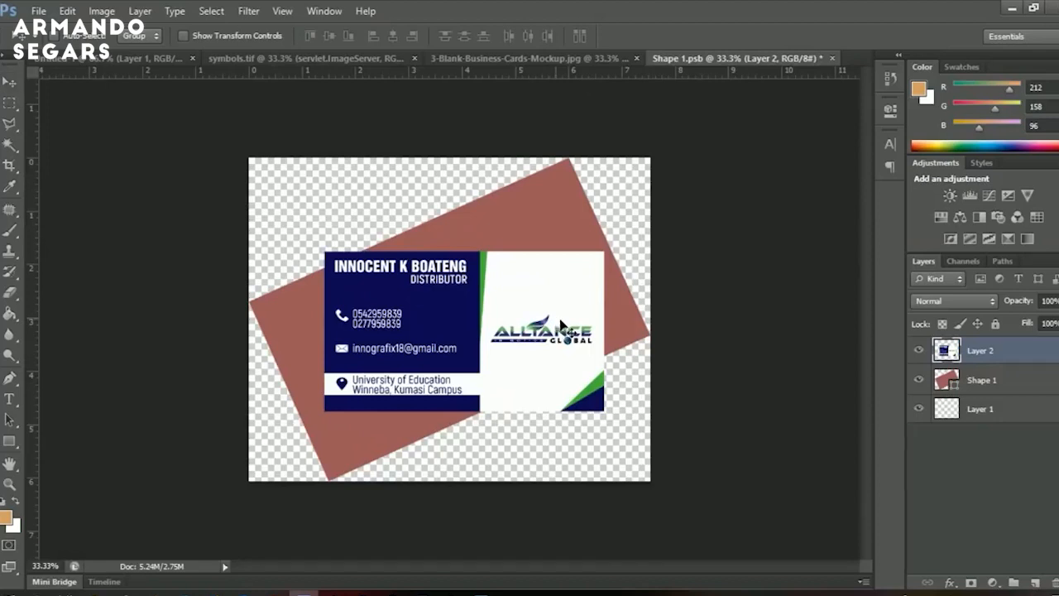
Free-transform the card design, scaling it about 125% and rotating it to the shape's angle.
key(ctrl+t)
drag(607, 257, 633, 214)
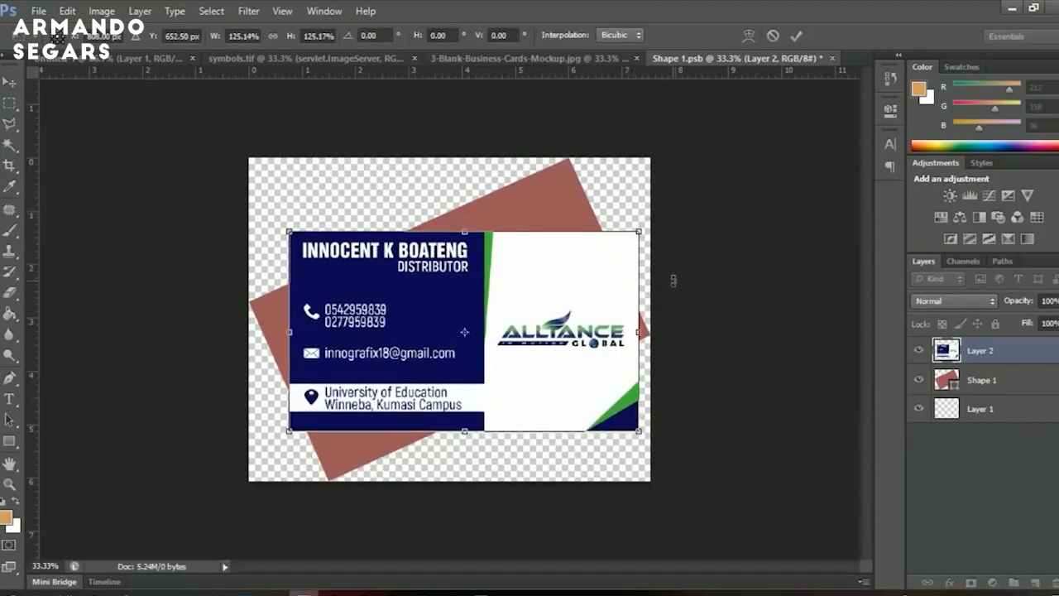
drag(670, 267, 656, 175)
drag(515, 319, 510, 306)
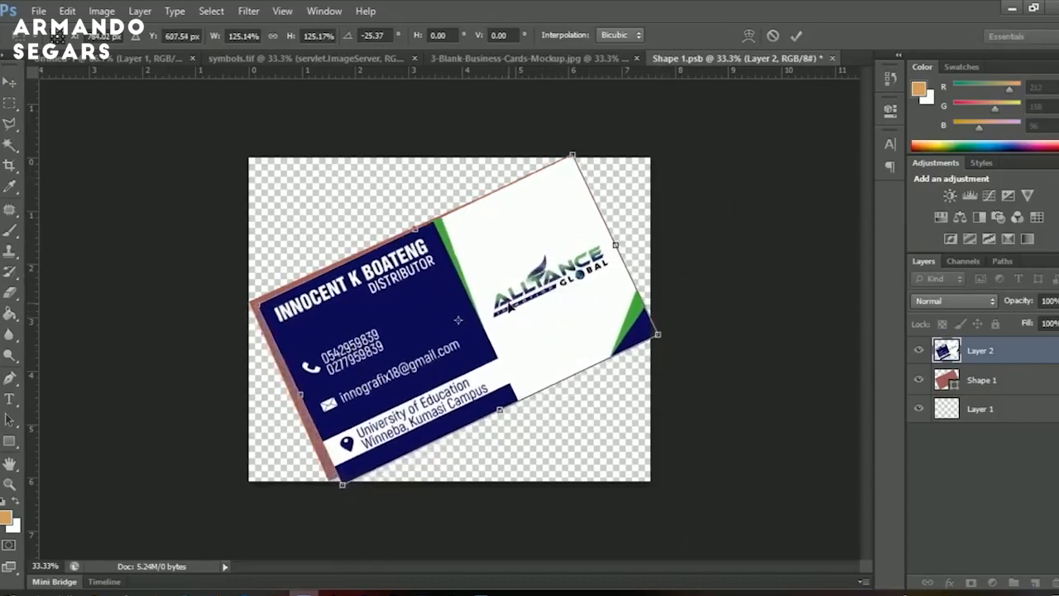
drag(572, 155, 561, 178)
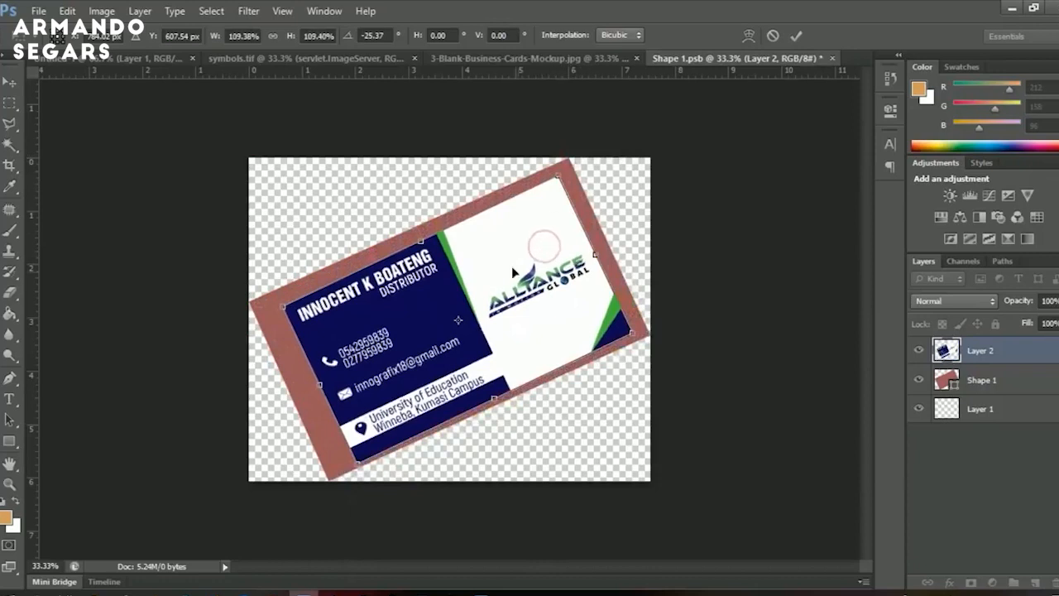
Distort the card's four corners onto the shape's corners and commit the transform.
right_click(521, 300)
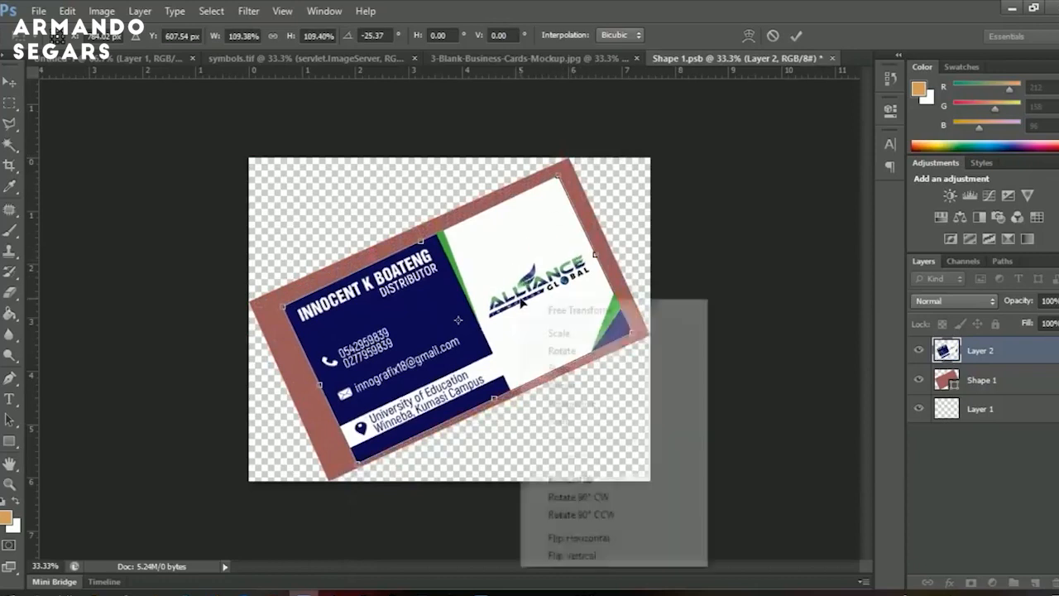
click(561, 385)
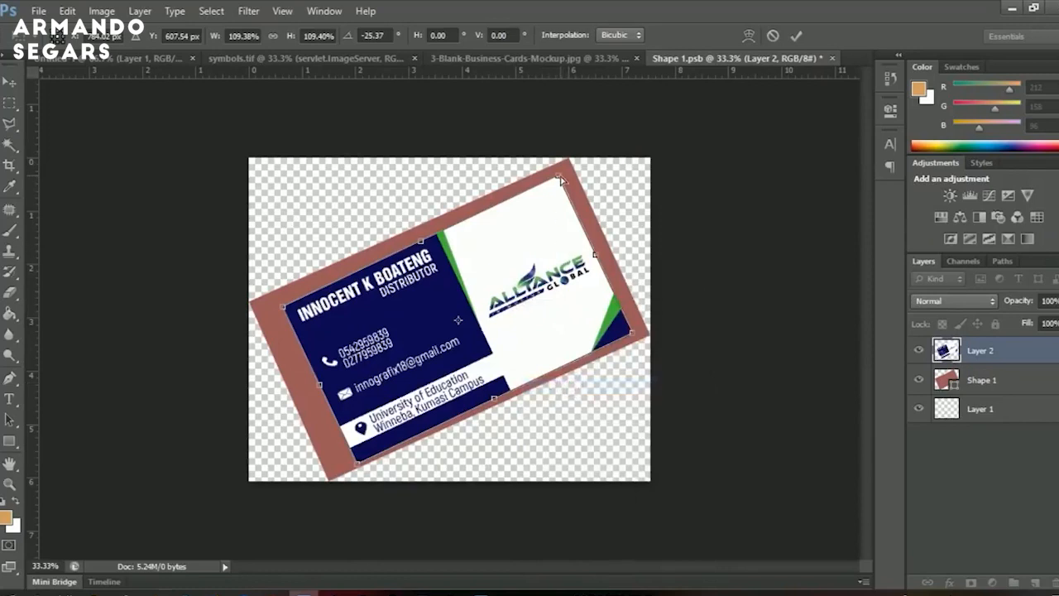
drag(561, 179, 571, 161)
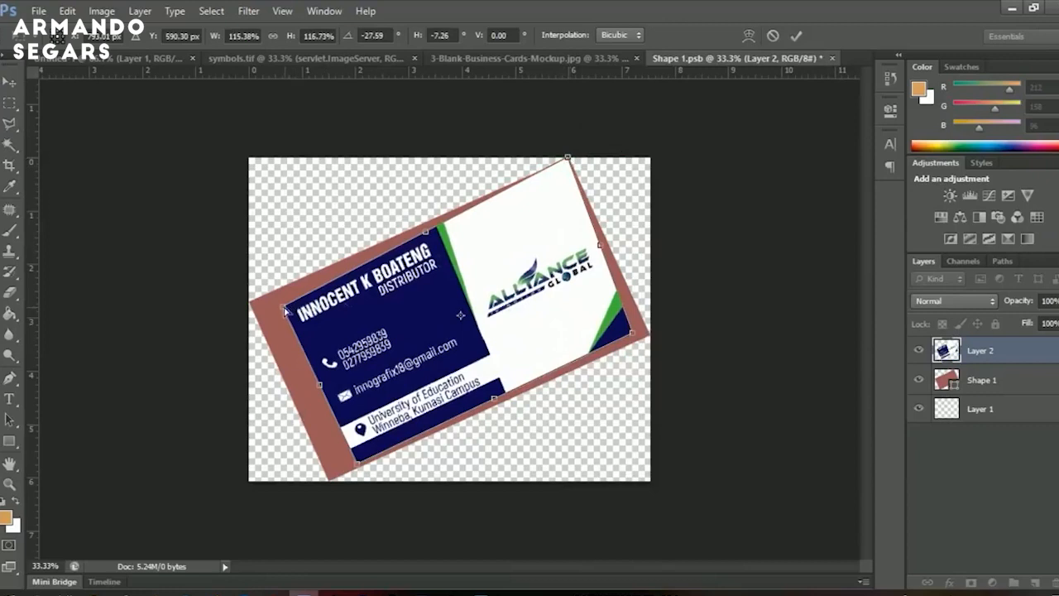
drag(284, 307, 246, 302)
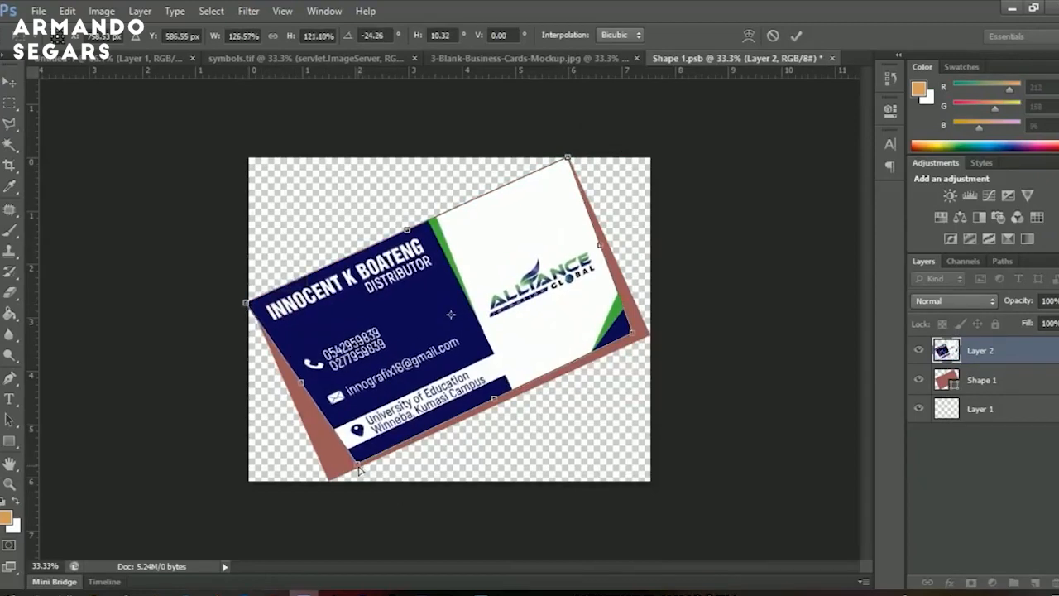
drag(359, 468, 328, 482)
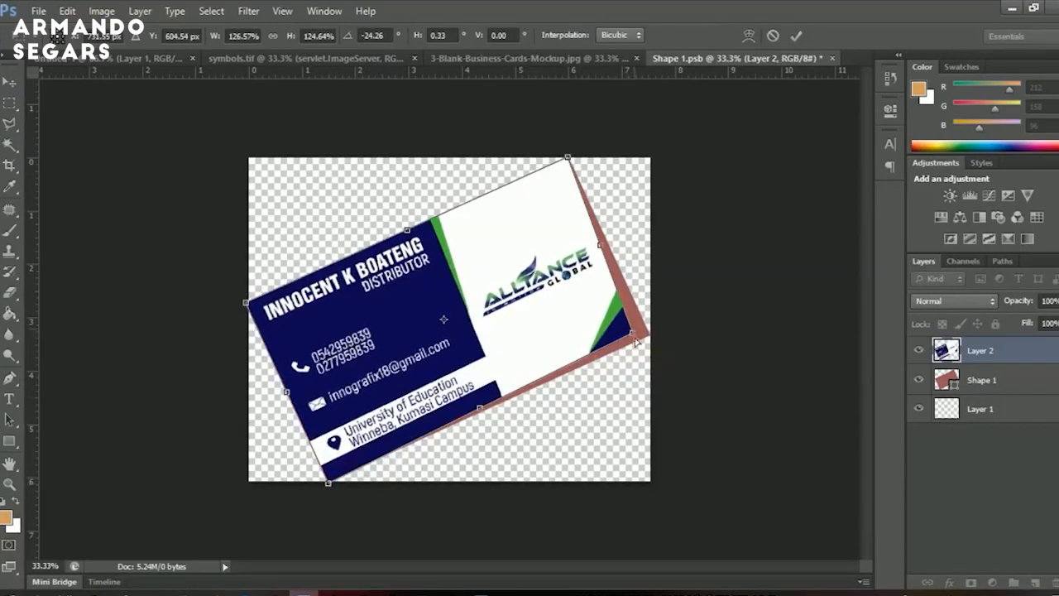
drag(645, 337, 653, 338)
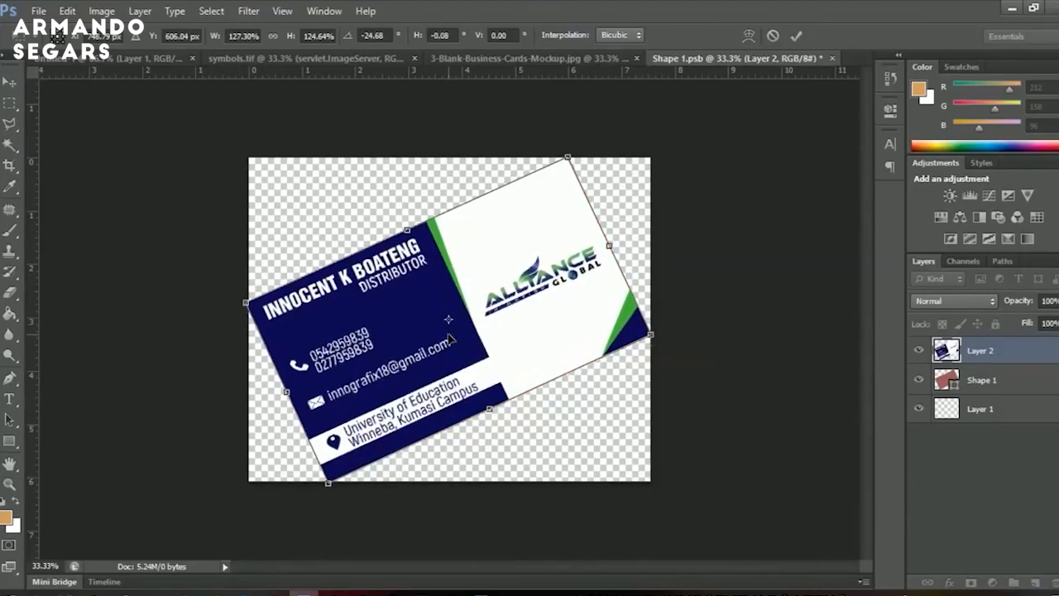
key(ctrl+plus)
key(ctrl+plus)
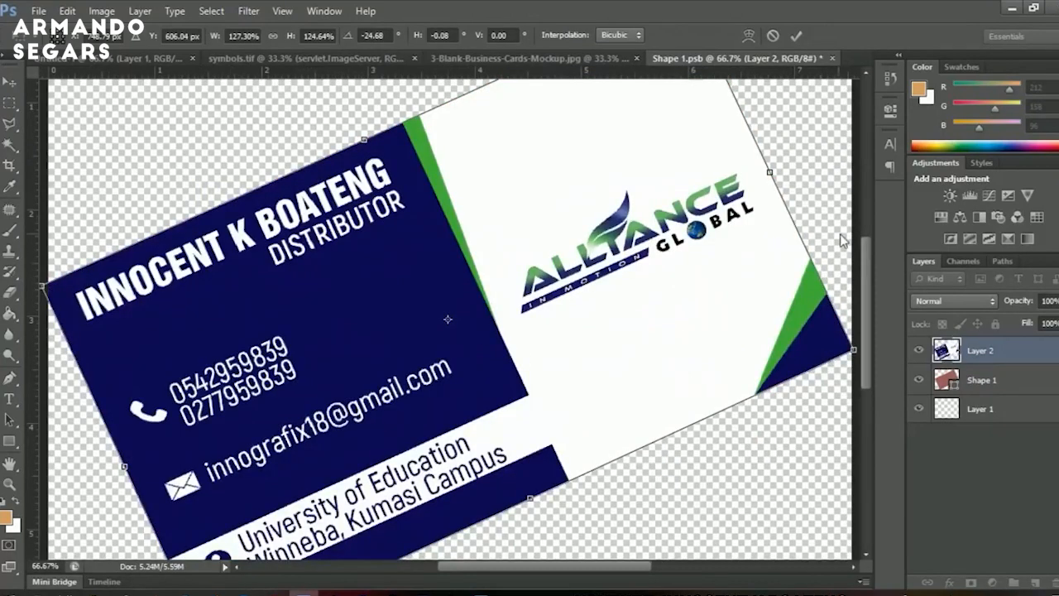
drag(862, 249, 854, 293)
key(ctrl+minus)
key(ctrl+minus)
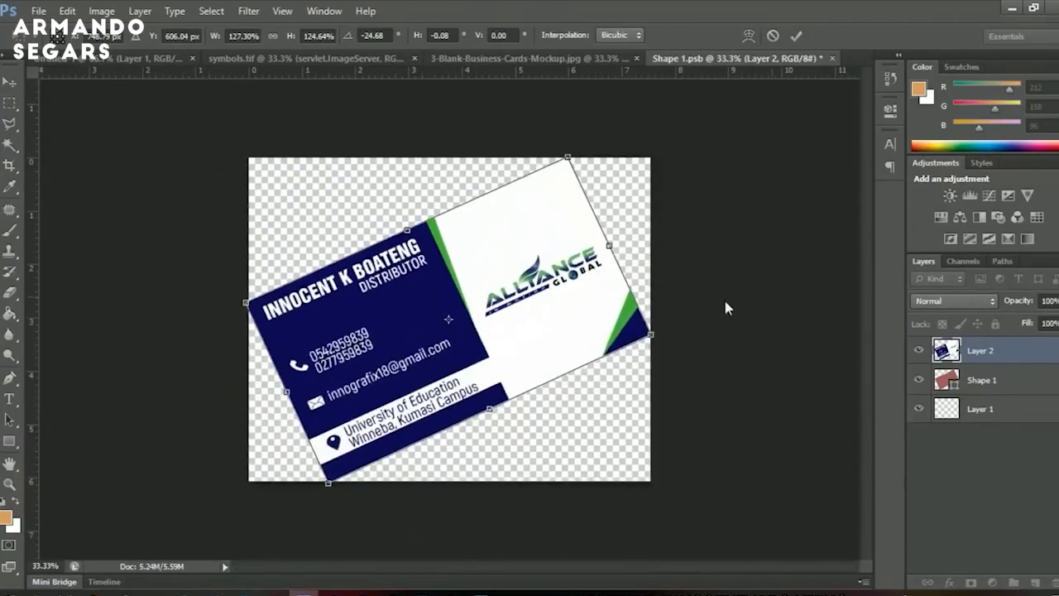
click(794, 39)
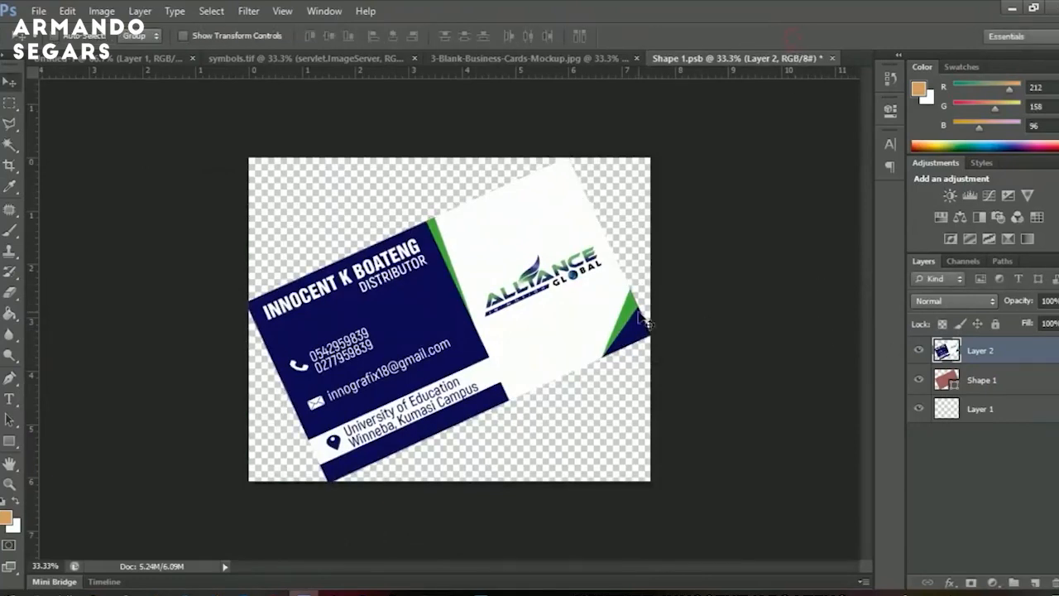
Save Shape 1.psb and close it to return to the mockup.
key(ctrl+s)
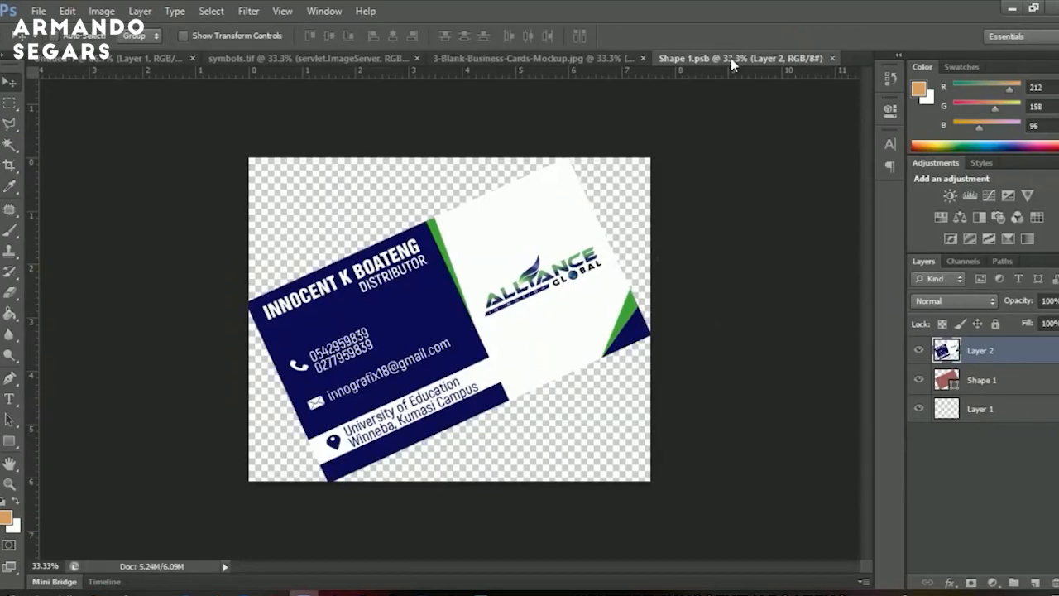
right_click(731, 64)
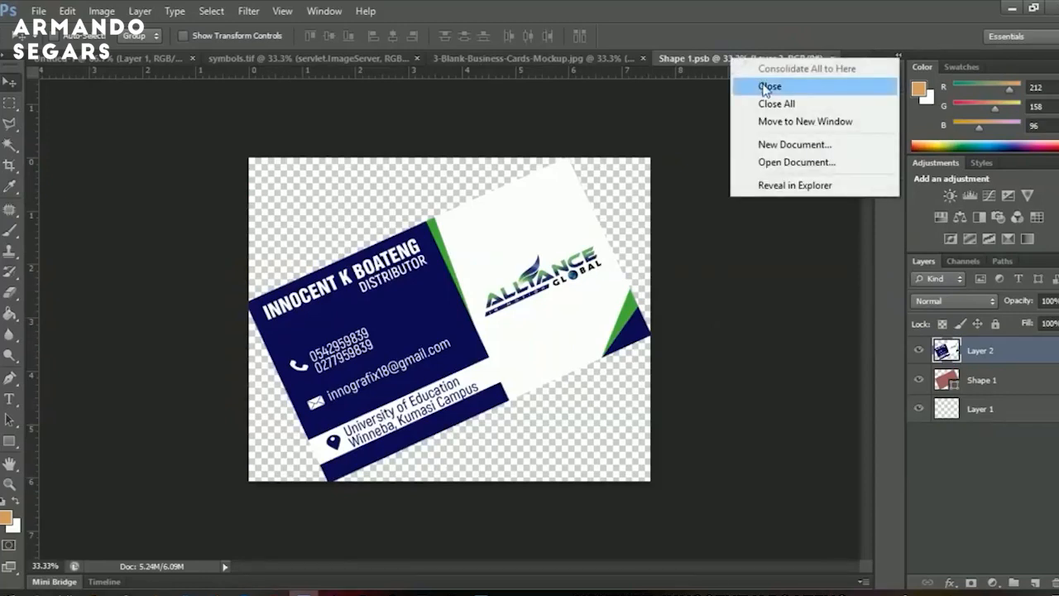
click(768, 87)
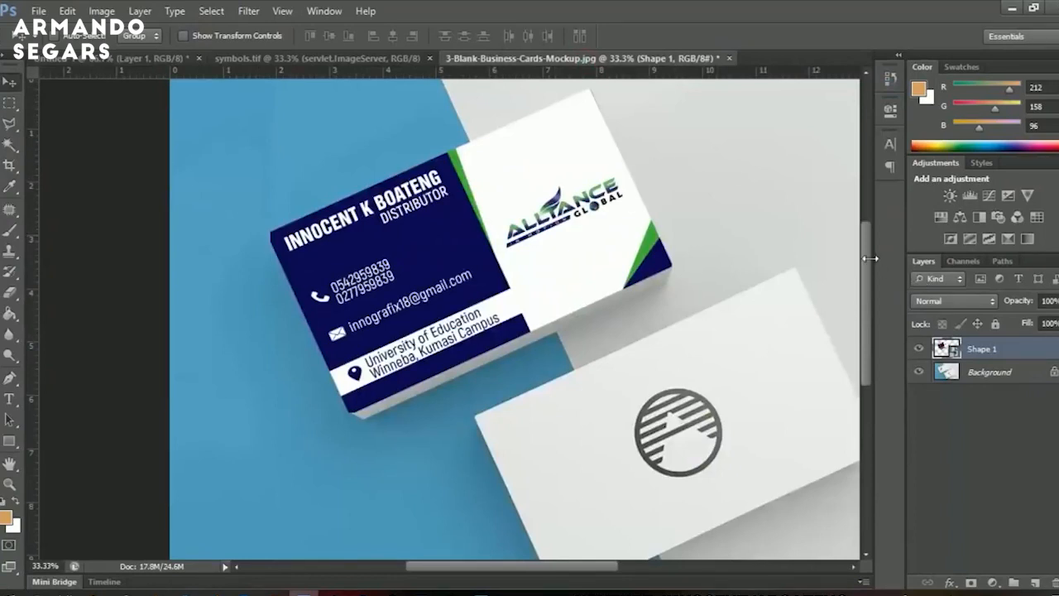
Hide the mockup background and make the first downward-nudged copy of Shape 1.
scroll(871, 259, down, 2)
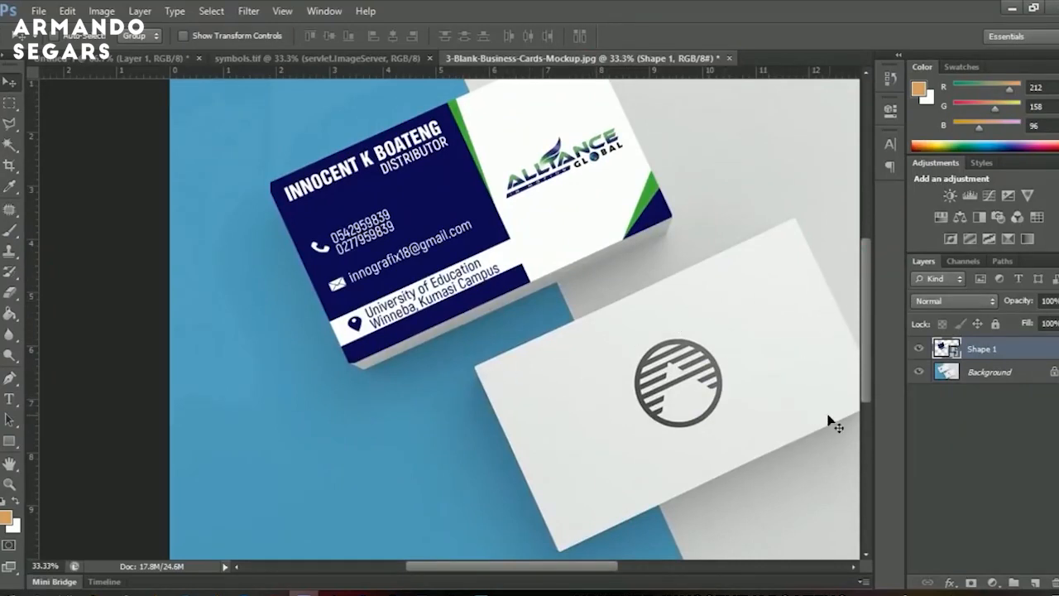
click(918, 373)
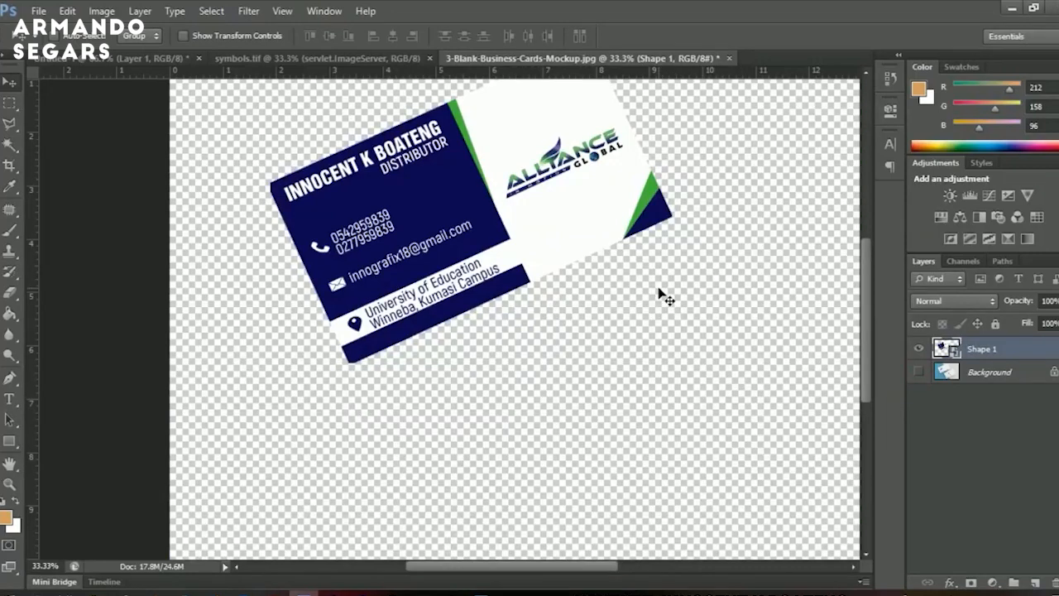
key(ctrl+j)
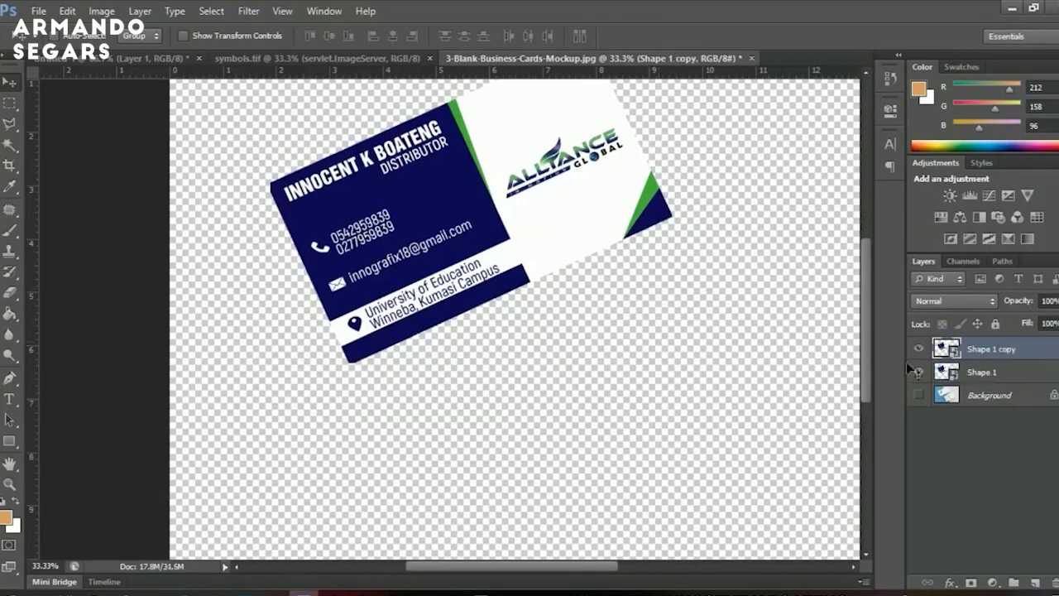
click(989, 379)
key(Down)
key(Down)
key(Down)
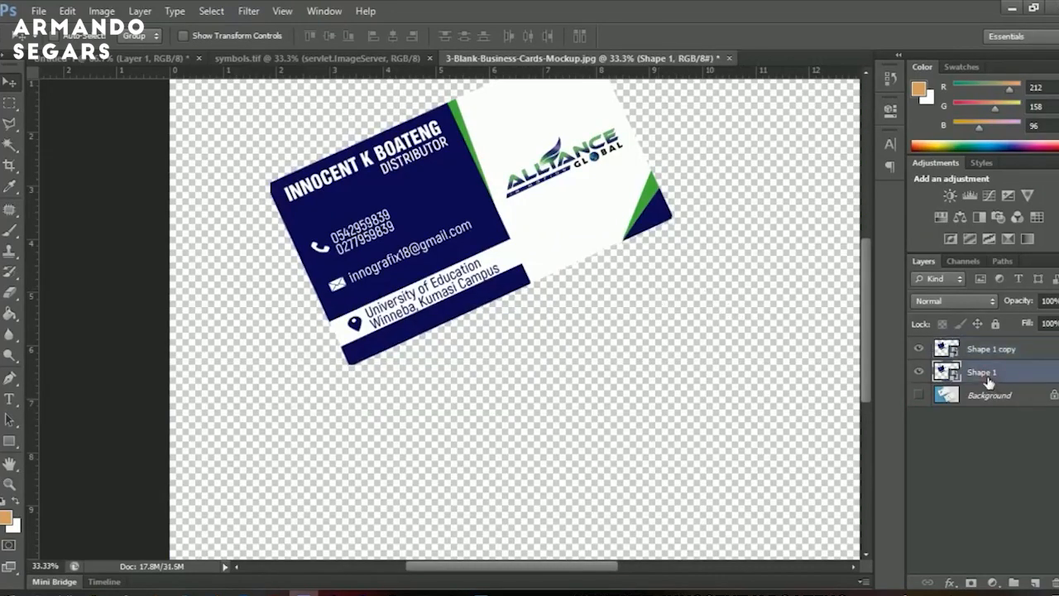
Duplicate the card layer five more times, nudging each copy down to build thickness.
key(ctrl+j)
key(Down)
key(Down)
key(Down)
key(Down)
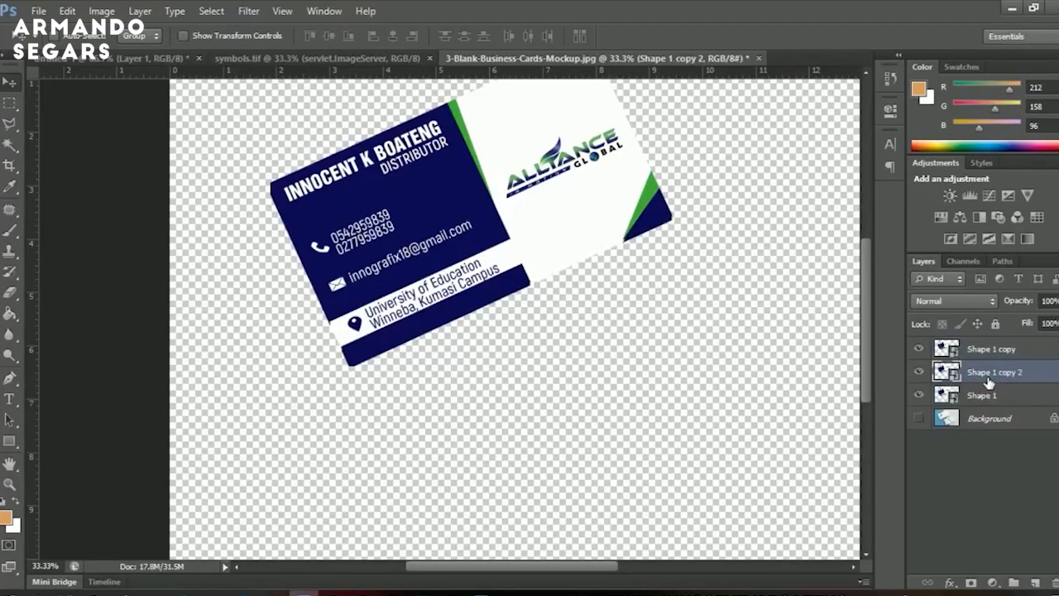
key(ctrl+j)
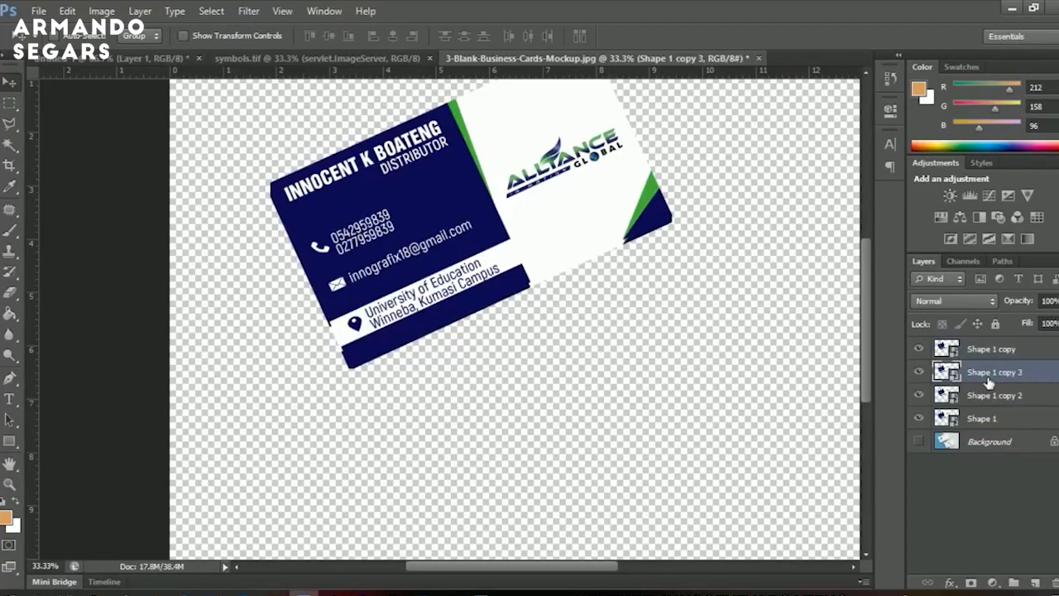
key(Down)
key(Down)
key(Down)
key(Down)
key(ctrl+j)
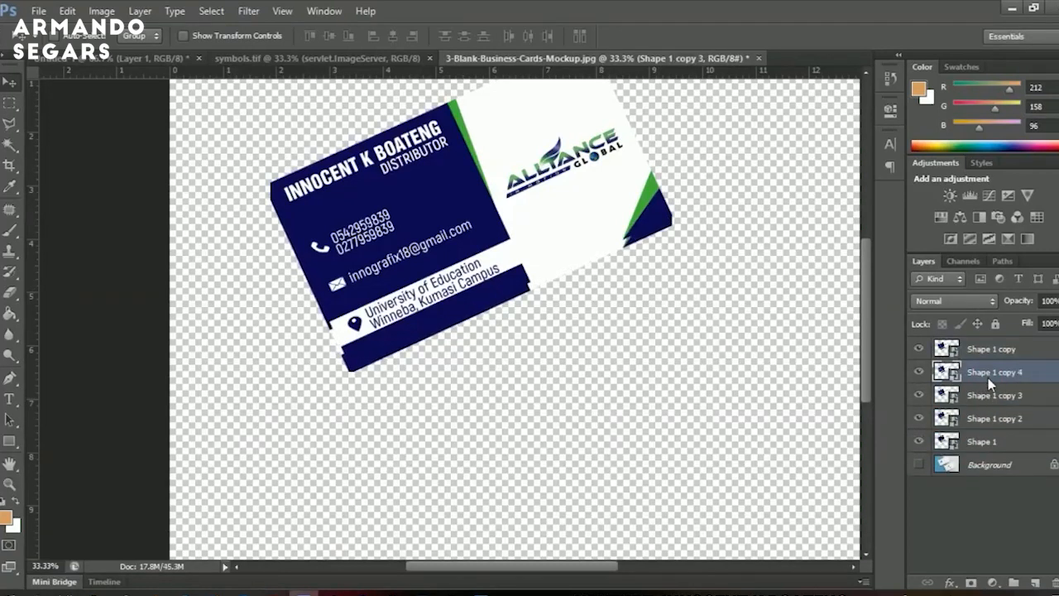
key(Down)
key(Down)
key(Down)
key(Down)
key(ctrl+j)
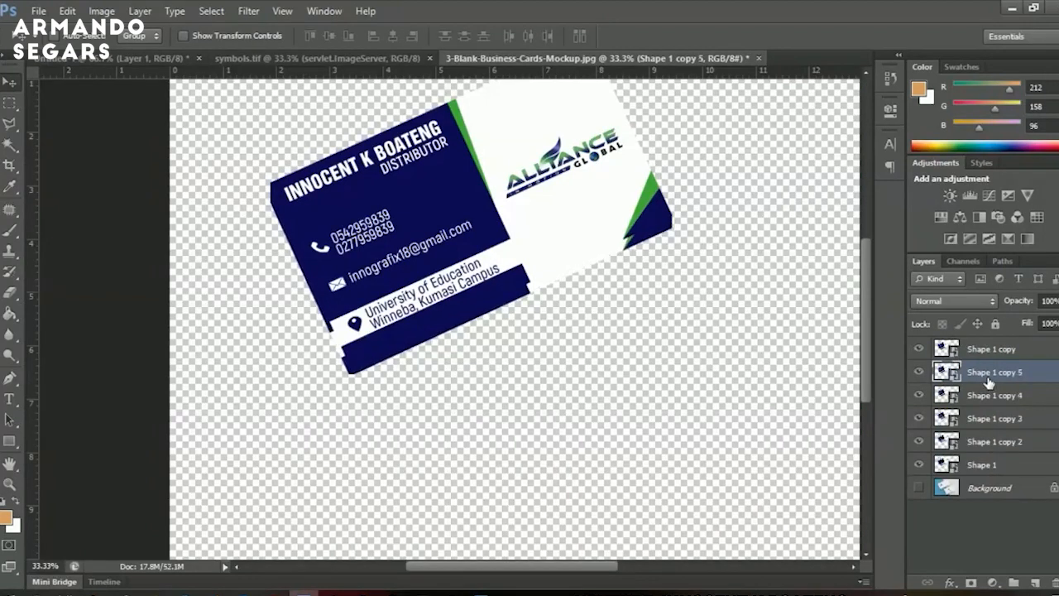
key(Down)
key(Down)
key(Down)
key(Down)
key(ctrl+j)
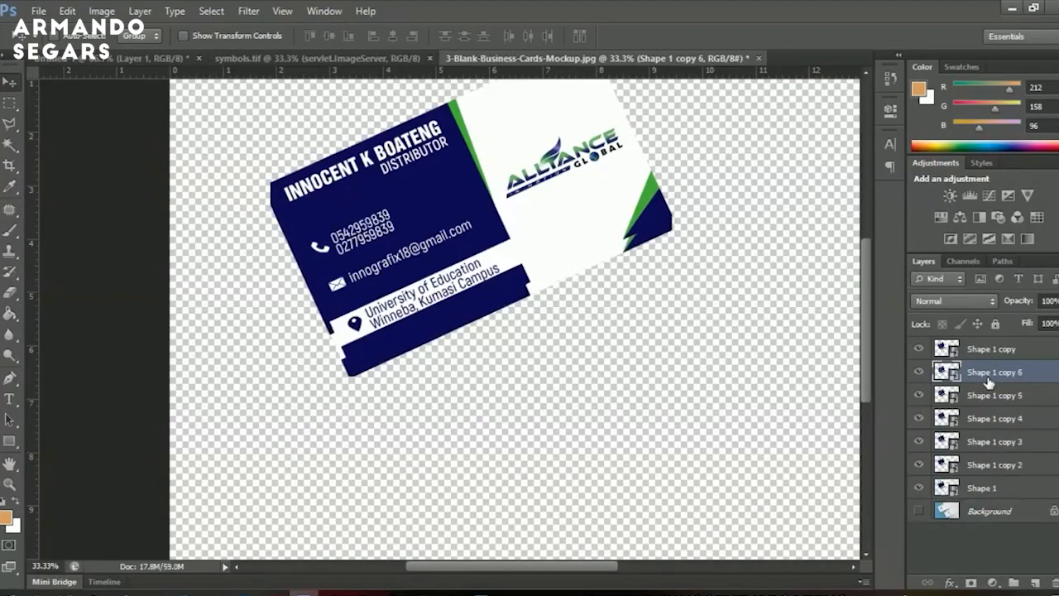
key(Down)
key(Down)
key(Down)
key(Down)
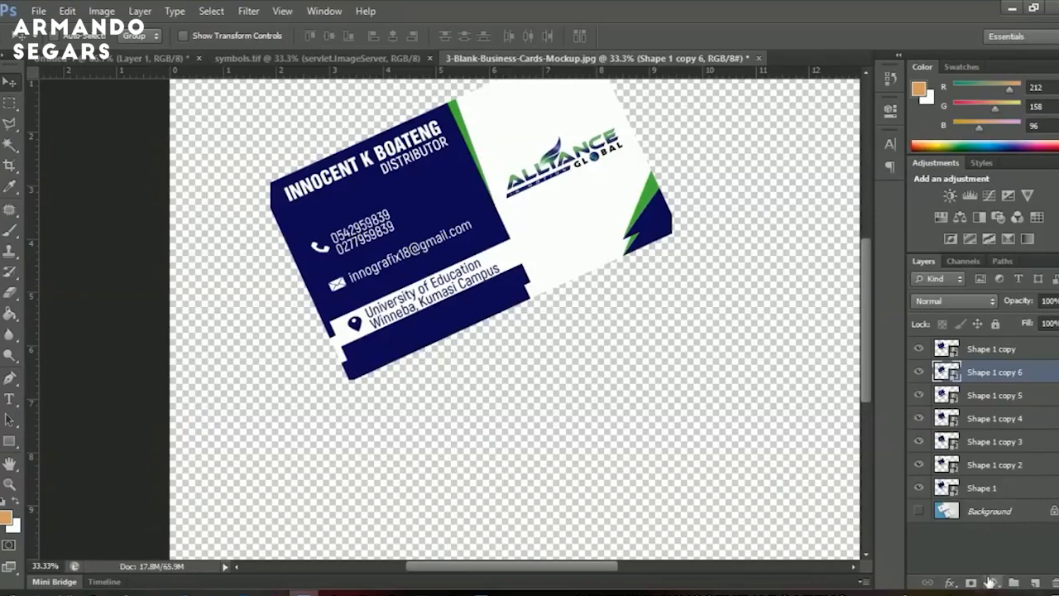
click(992, 582)
click(947, 237)
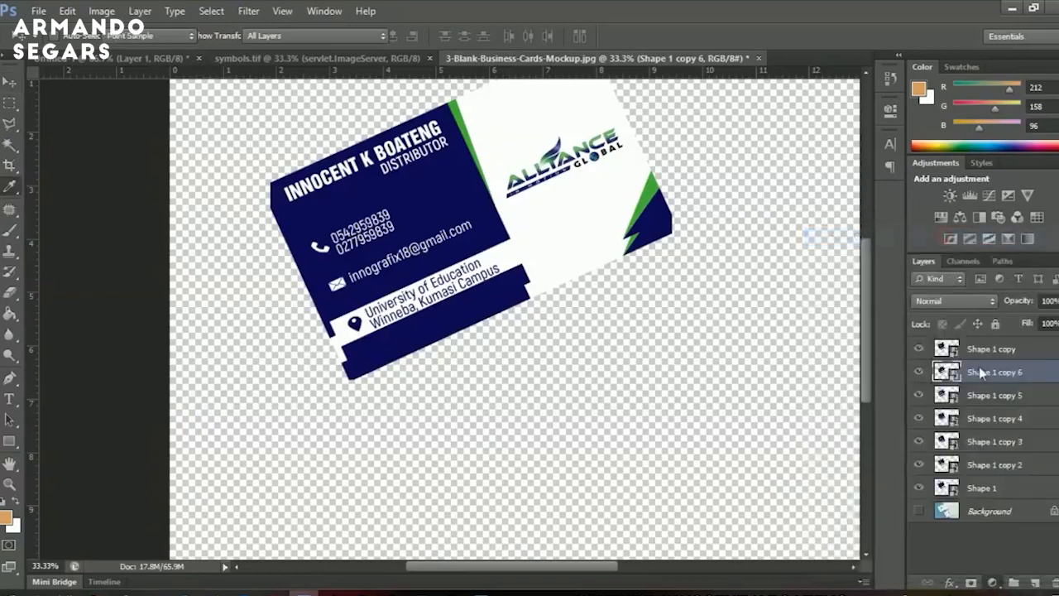
Place the tan Color Fill 1 layer behind the stacked cards and zoom in on the card's corner to check it.
click(986, 394)
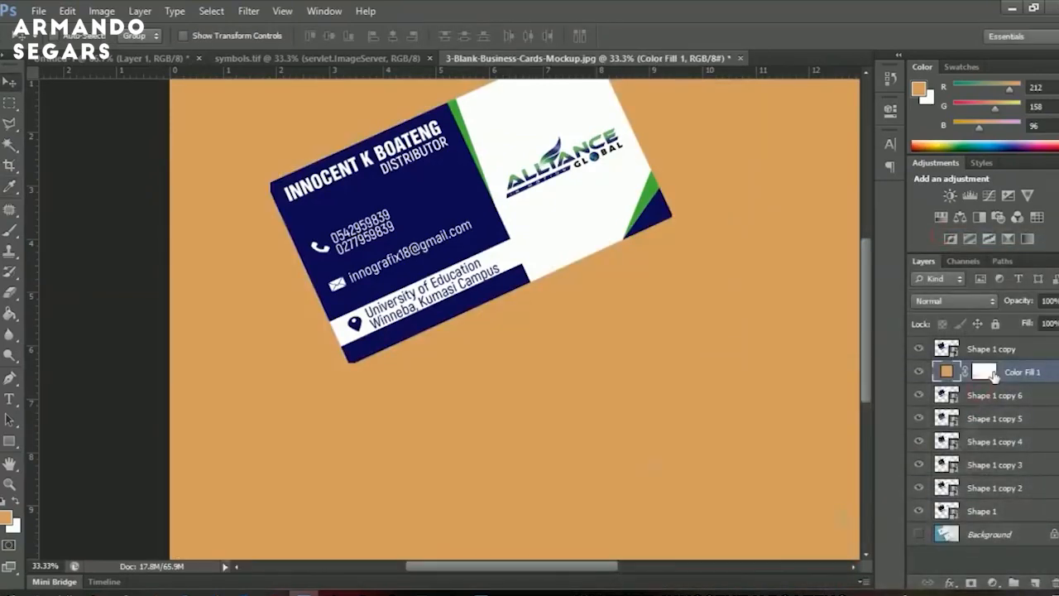
key(ctrl+shift+bracketleft)
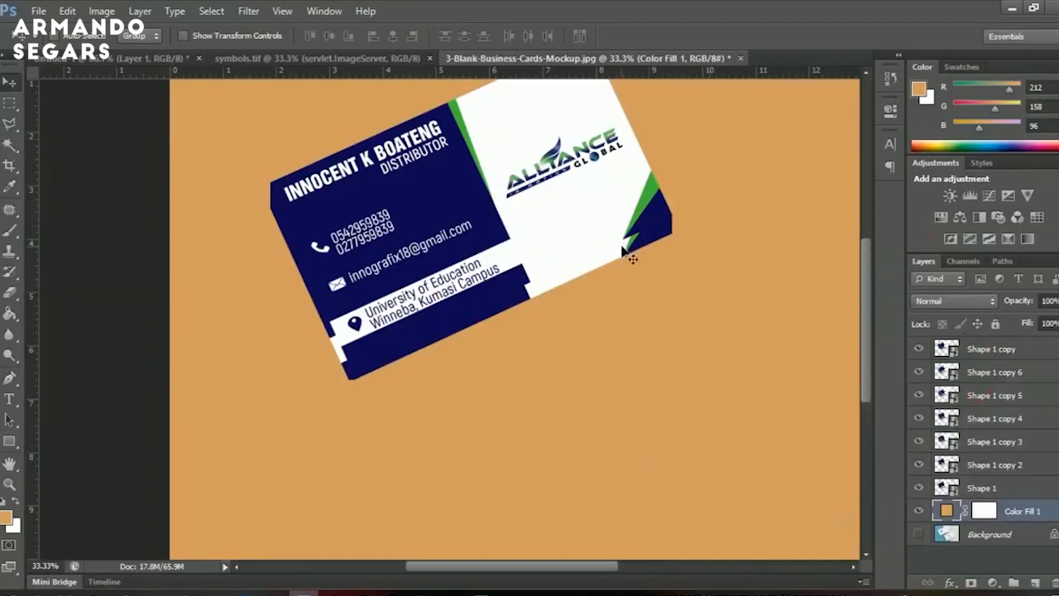
key(z)
click(661, 231)
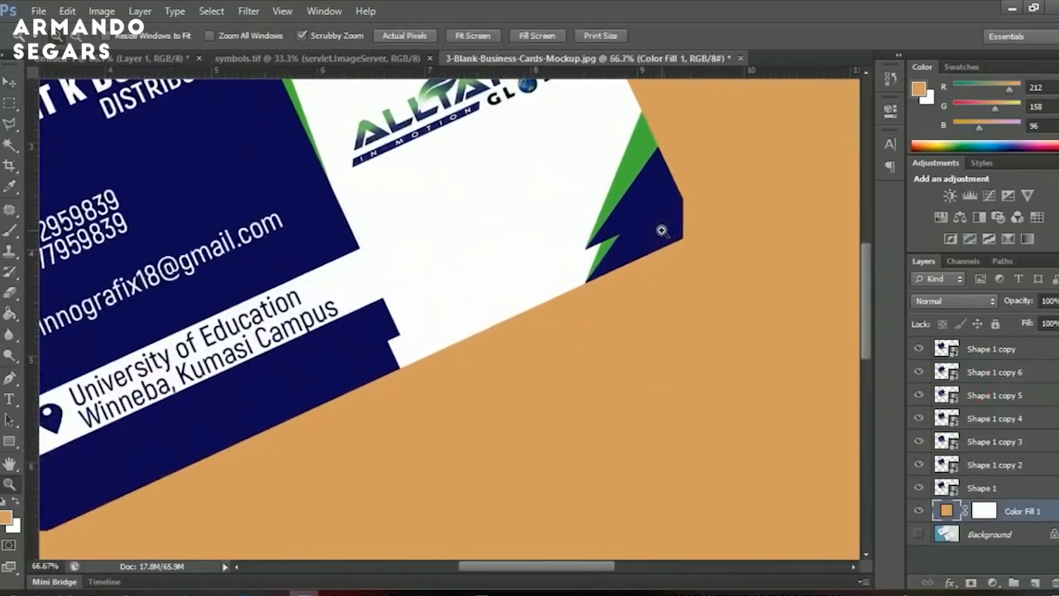
Fit the image on screen and switch to the flat Untitled-1 business card document.
right_click(661, 230)
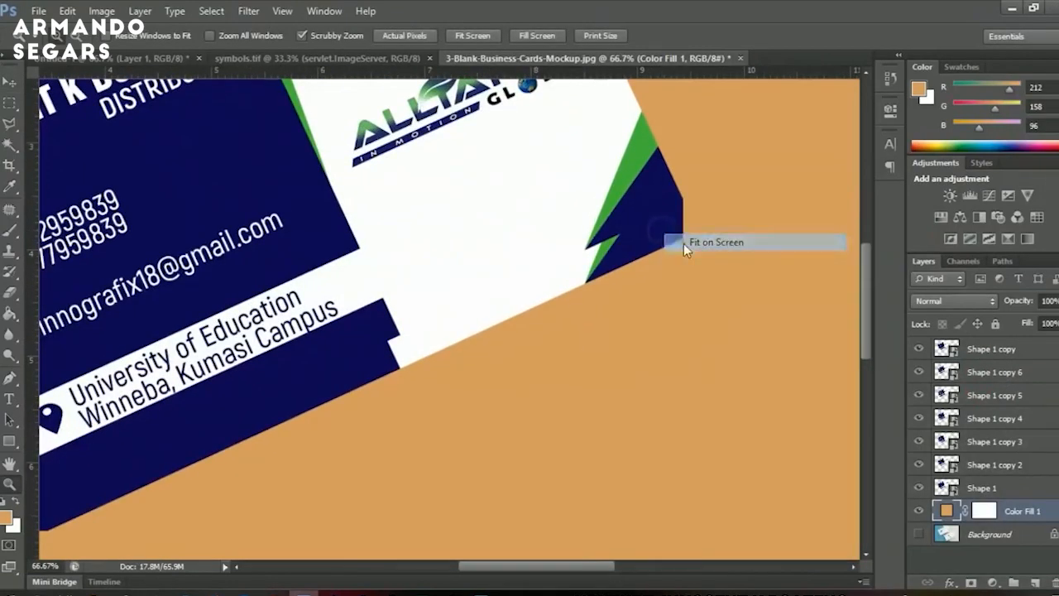
click(683, 241)
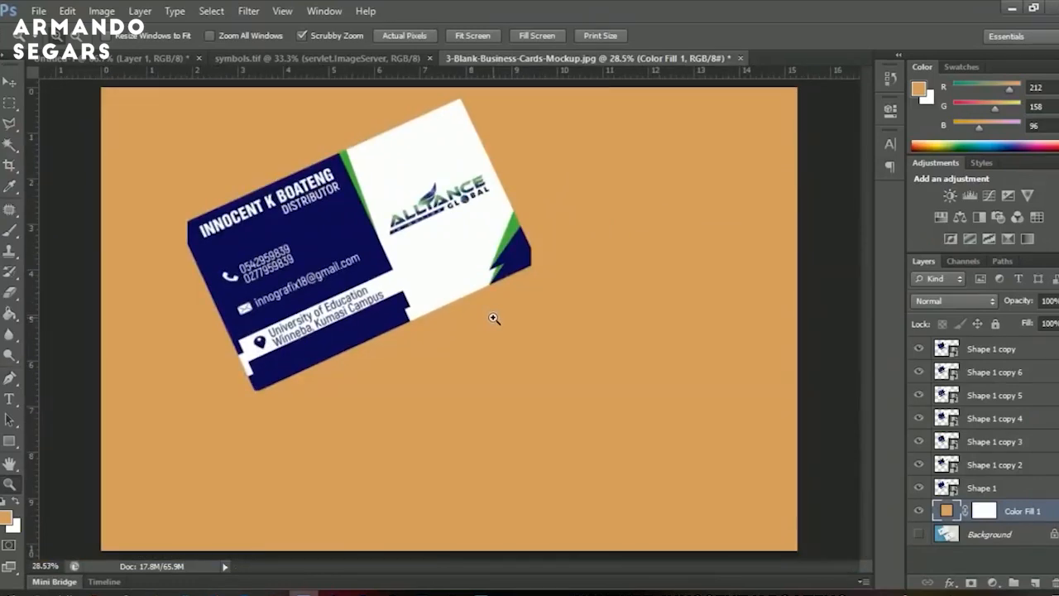
click(149, 59)
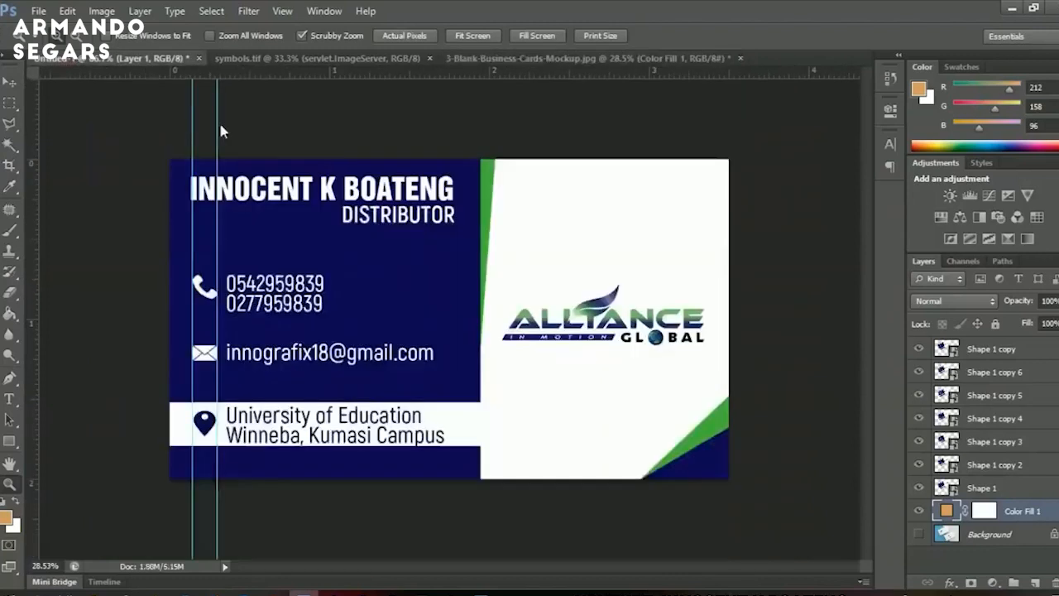